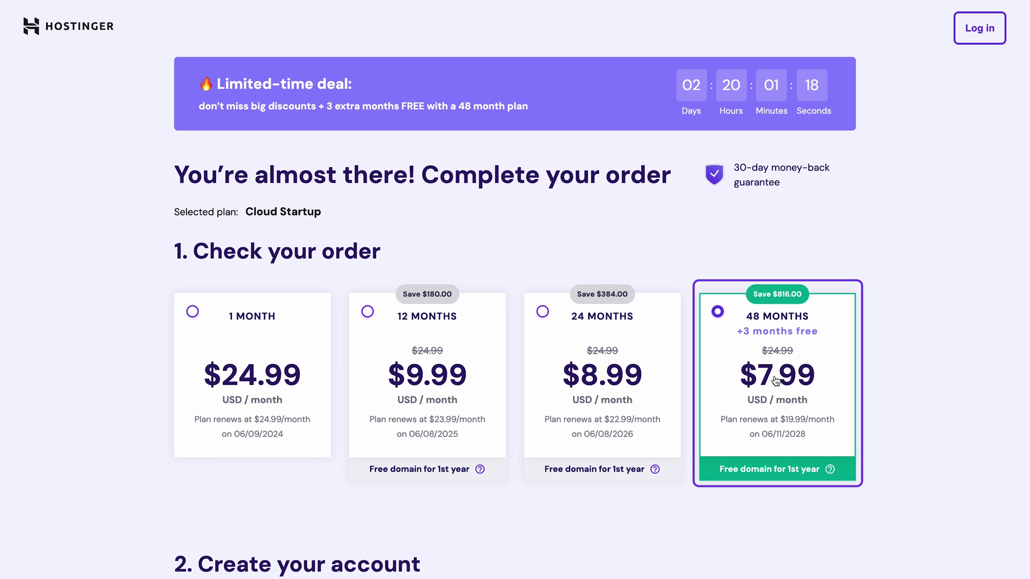
Step: Apply coupon WOO10 at checkout, cutting the 48-month Cloud Startup total to $345.17
{"action": "scroll", "coordinate": [776, 381], "scroll_direction": "down", "scroll_amount": 10}
{"action": "scroll", "coordinate": [777, 381], "scroll_direction": "down", "scroll_amount": 2}
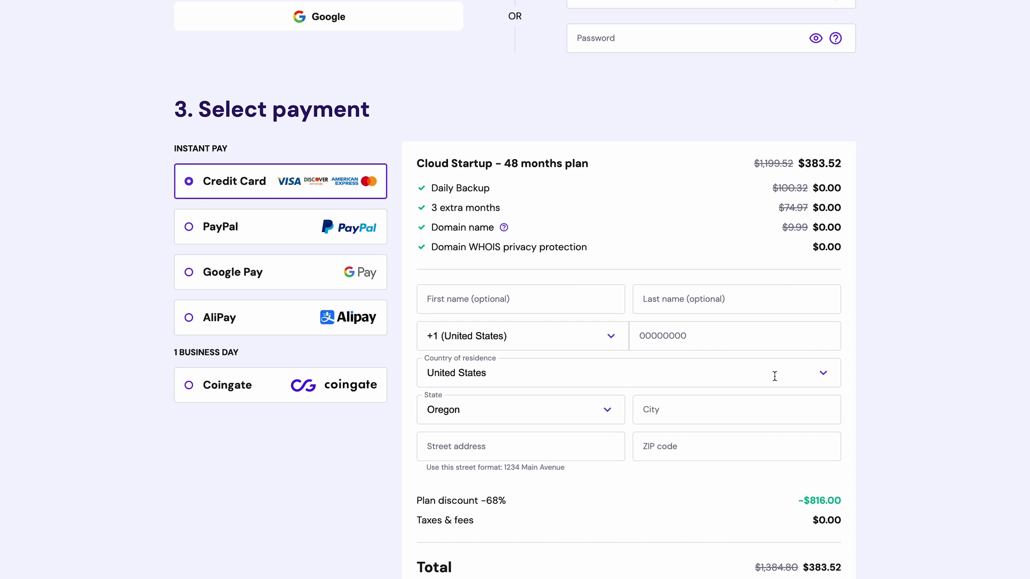
{"action": "scroll", "coordinate": [775, 376], "scroll_direction": "down", "scroll_amount": 6}
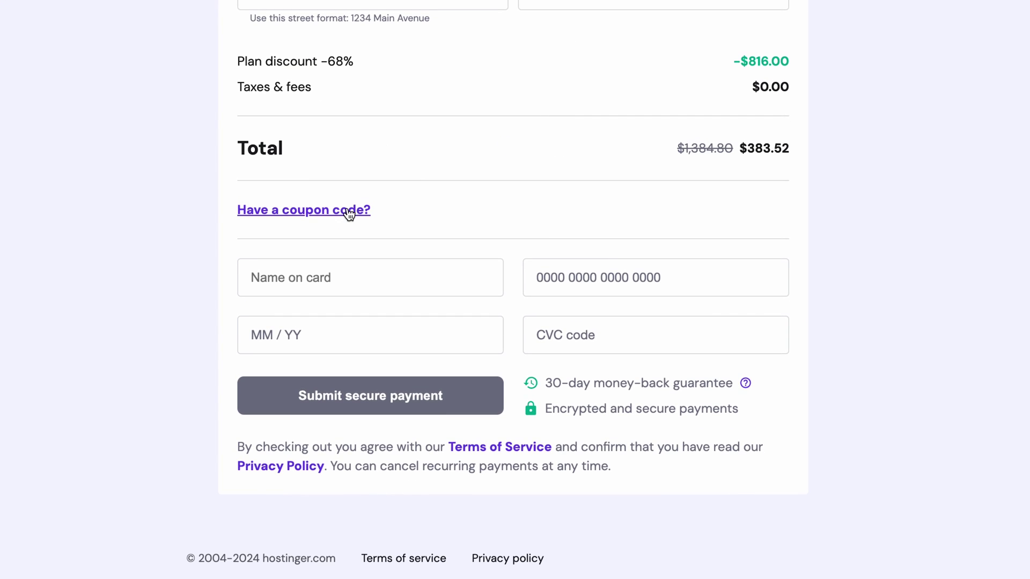
{"action": "left_click", "coordinate": [348, 212]}
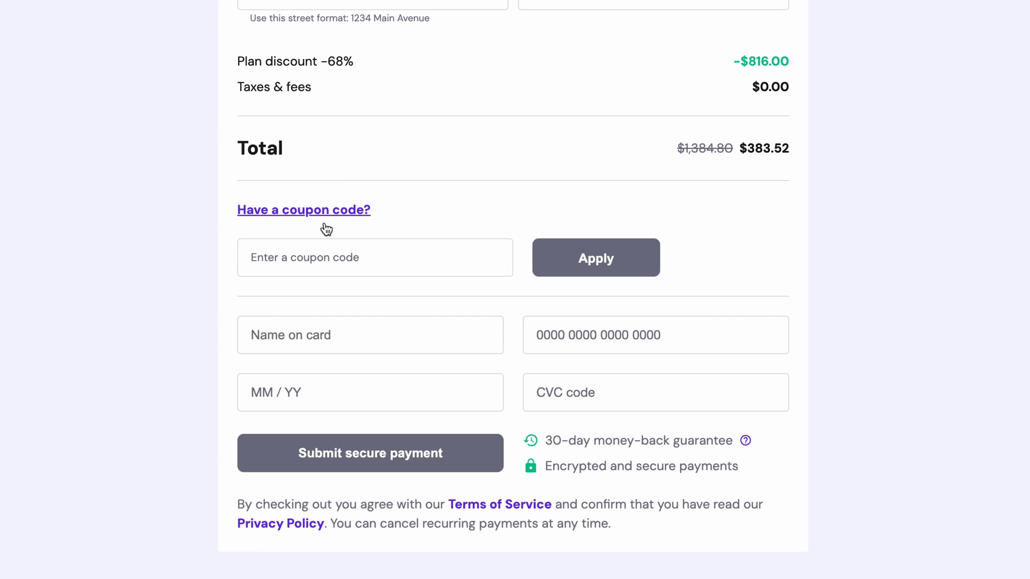
{"action": "left_click", "coordinate": [293, 259]}
{"action": "type", "text": "WOO10"}
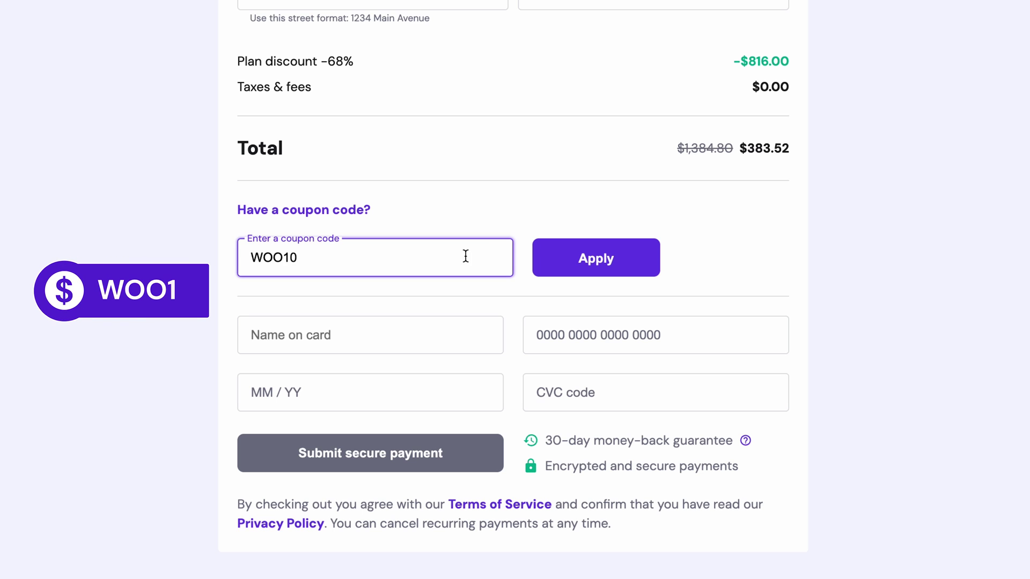
{"action": "left_click", "coordinate": [546, 260]}
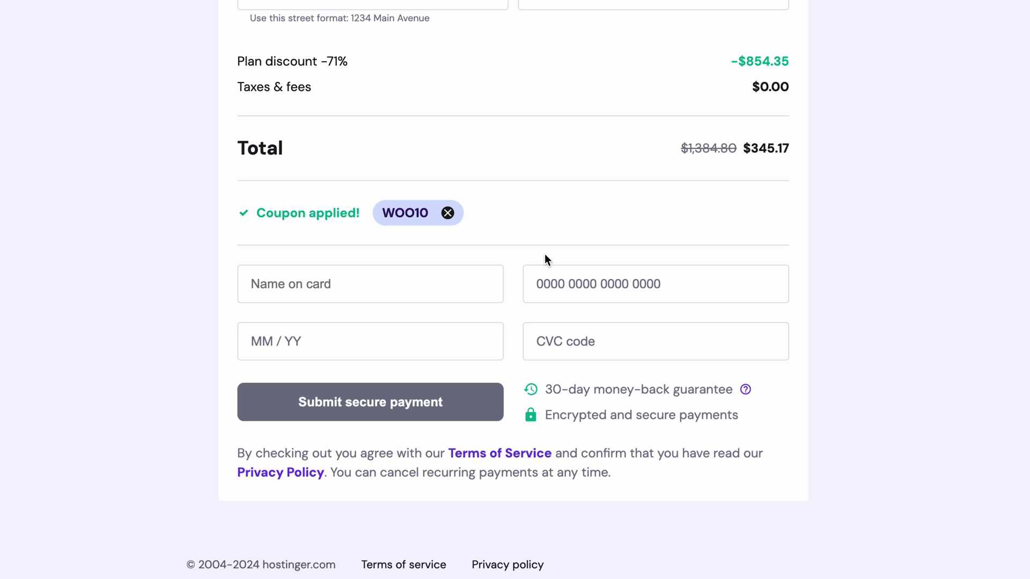
{"action": "scroll", "coordinate": [652, 338], "scroll_direction": "up", "scroll_amount": 20}
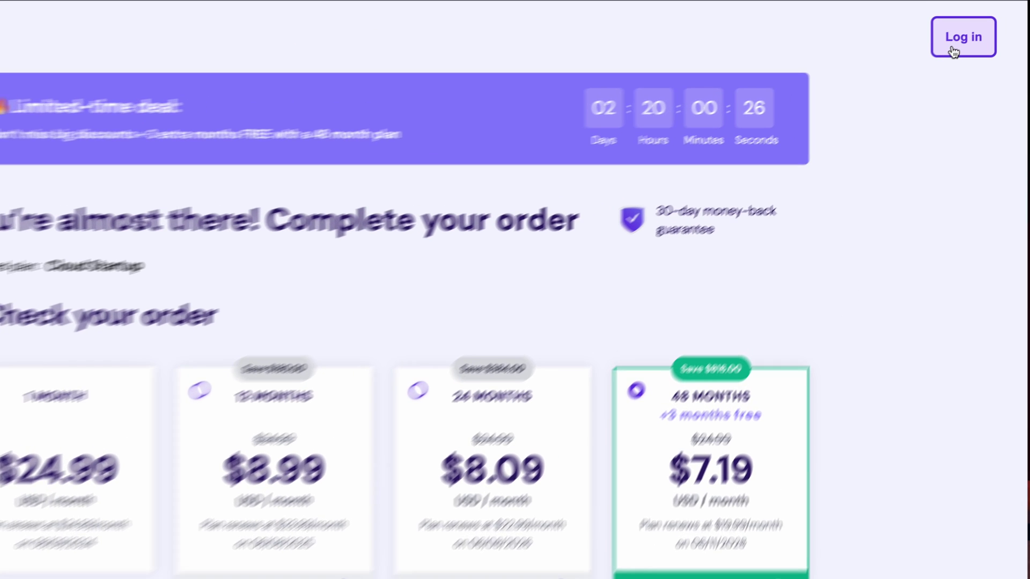
Step: Sign in to the Hostinger account with the saved credentials
{"action": "left_click", "coordinate": [974, 30]}
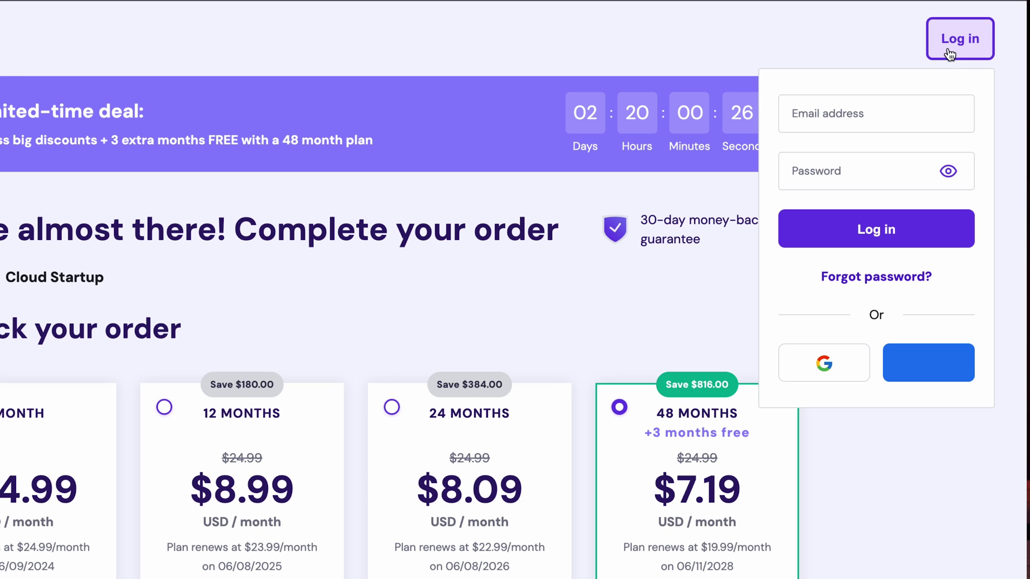
{"action": "left_click", "coordinate": [878, 119]}
{"action": "left_click", "coordinate": [863, 229]}
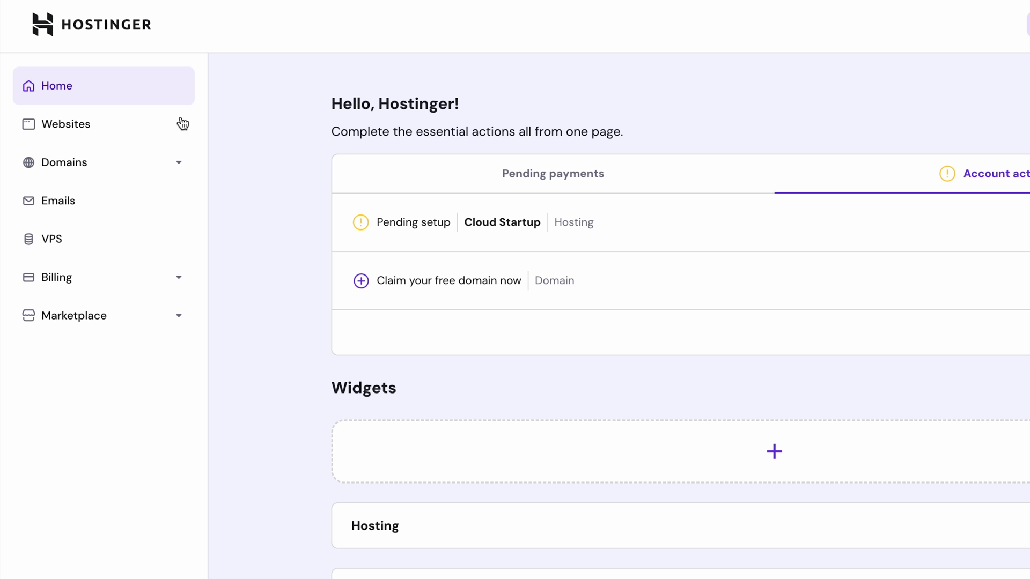
Step: Add a new WordPress website and set its administrator password
{"action": "left_click", "coordinate": [127, 124]}
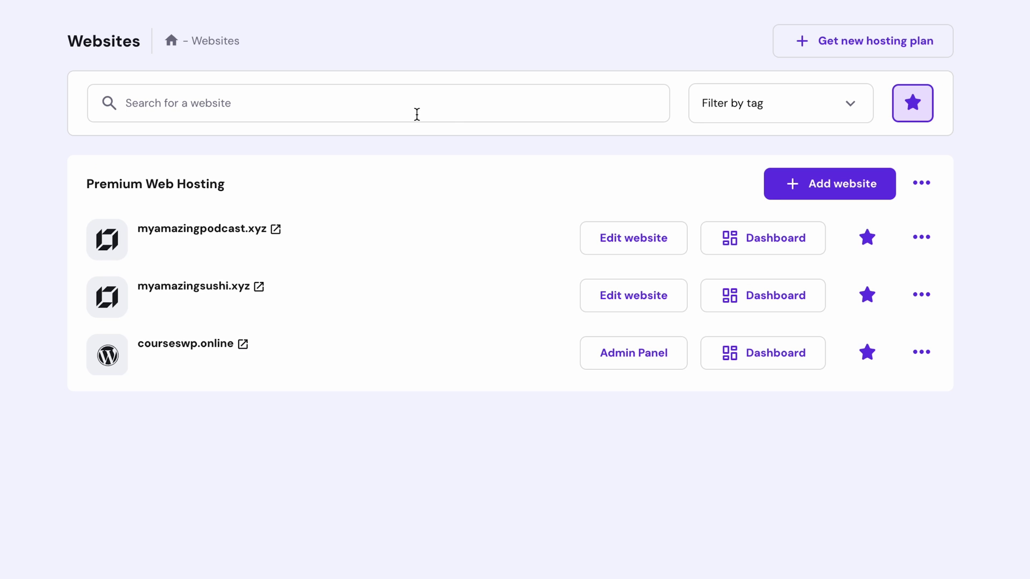
{"action": "left_click", "coordinate": [773, 184]}
{"action": "left_click", "coordinate": [720, 233]}
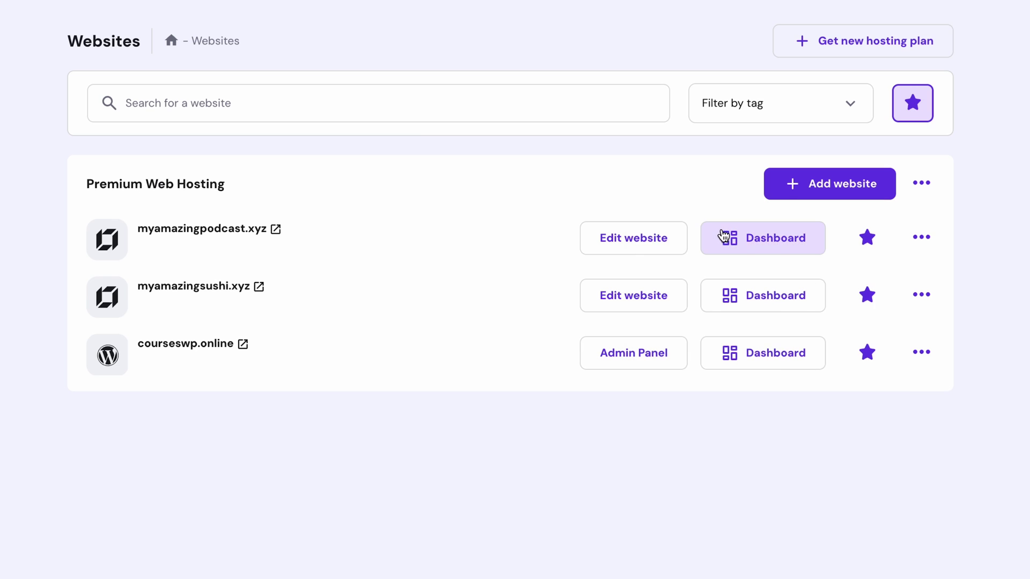
{"action": "left_click", "coordinate": [388, 296]}
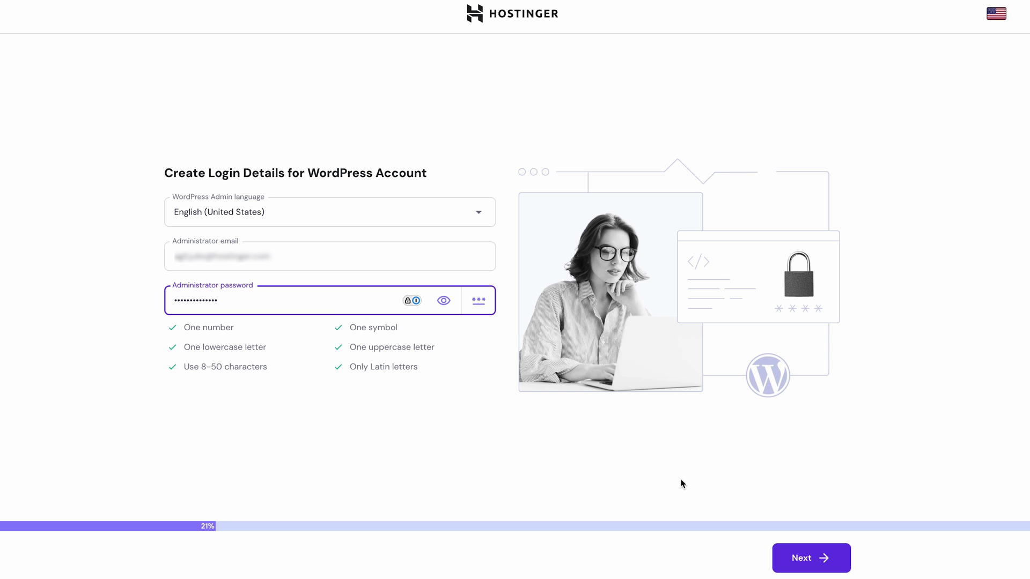
{"action": "left_click", "coordinate": [804, 558]}
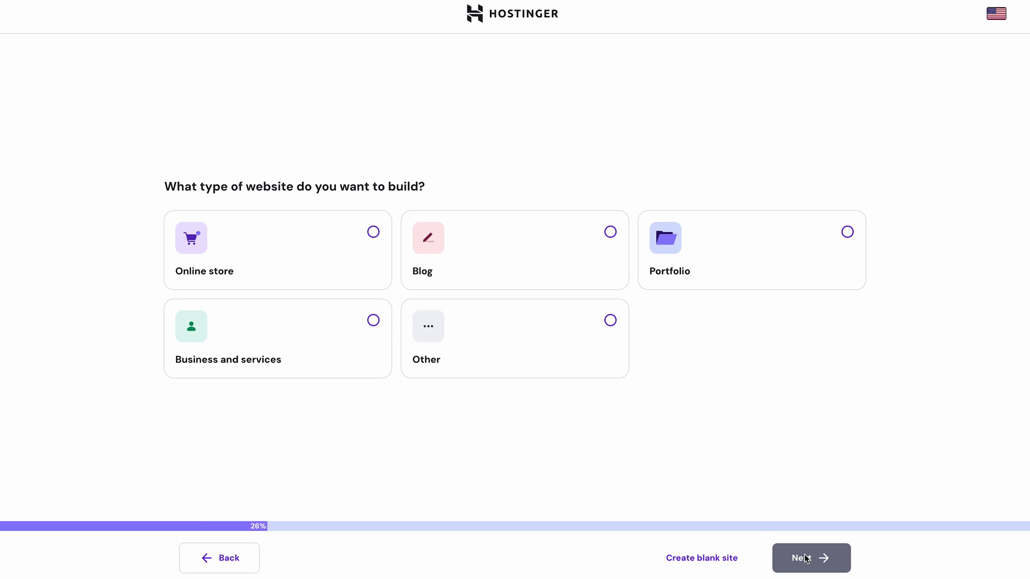
Step: Choose Online store as the site type and select the Party Wears template after previewing it
{"action": "left_click", "coordinate": [314, 250]}
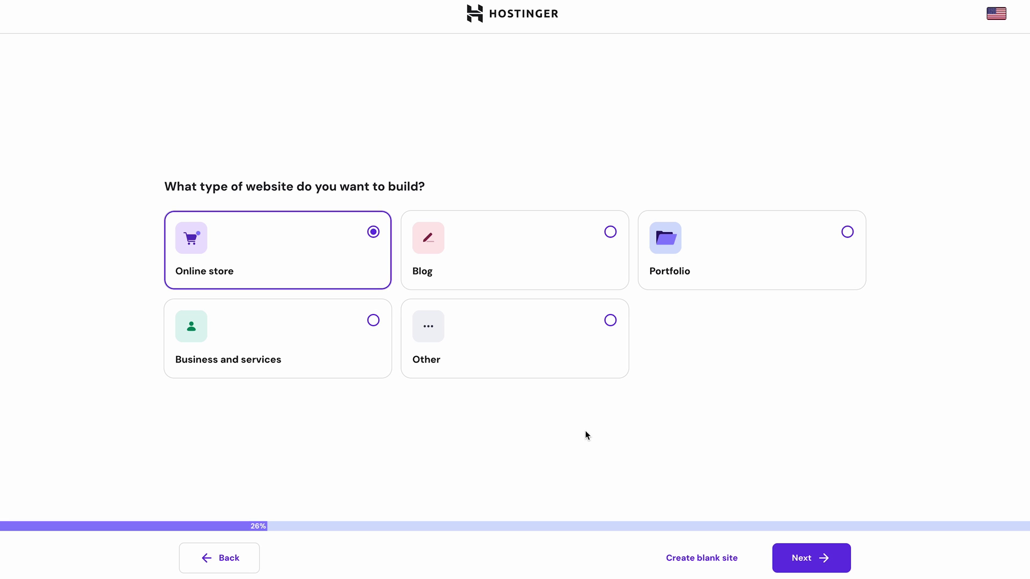
{"action": "left_click", "coordinate": [804, 557]}
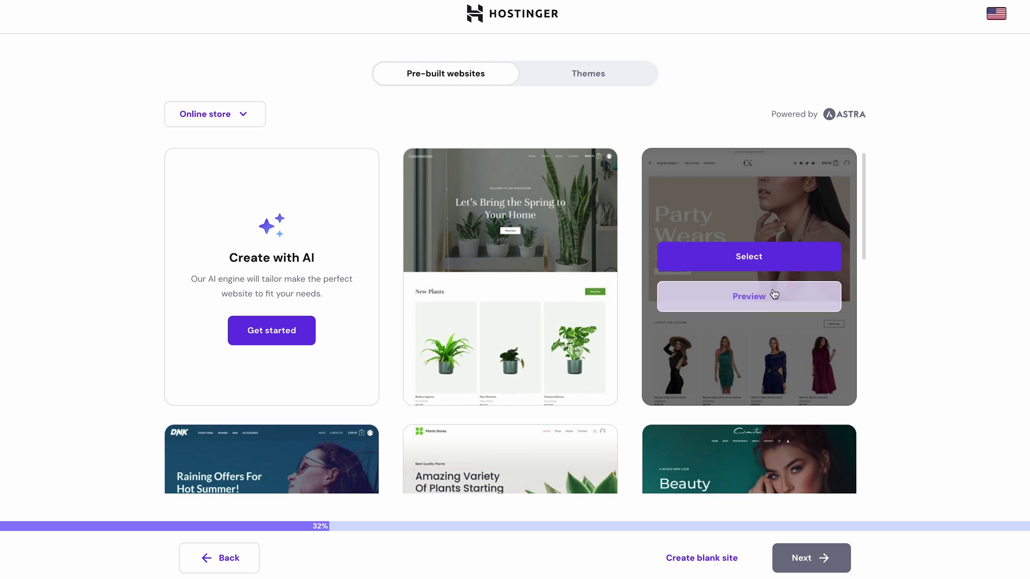
{"action": "left_click", "coordinate": [762, 298]}
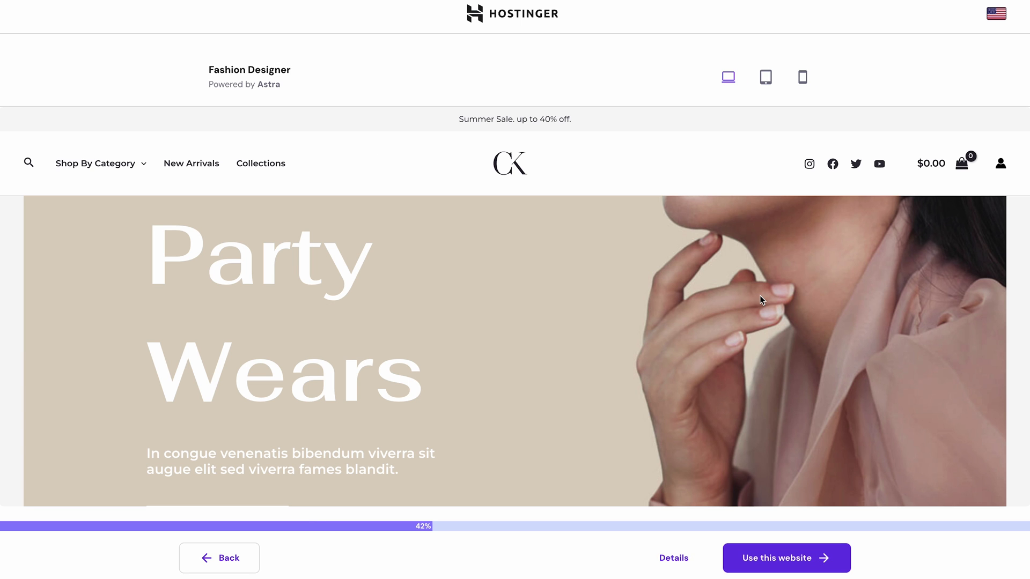
{"action": "key", "text": "alt+Left"}
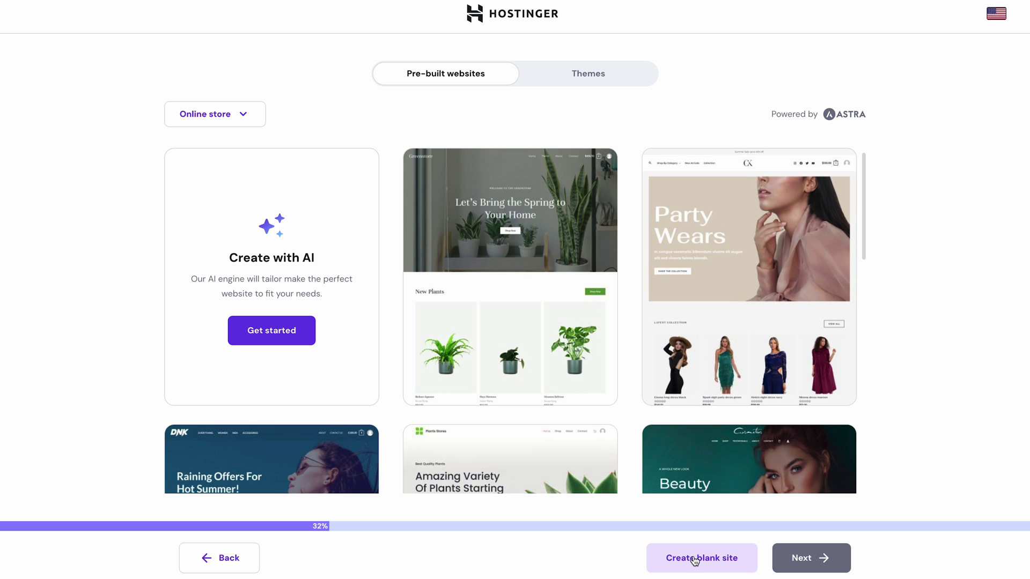
{"action": "mouse_move", "coordinate": [752, 260]}
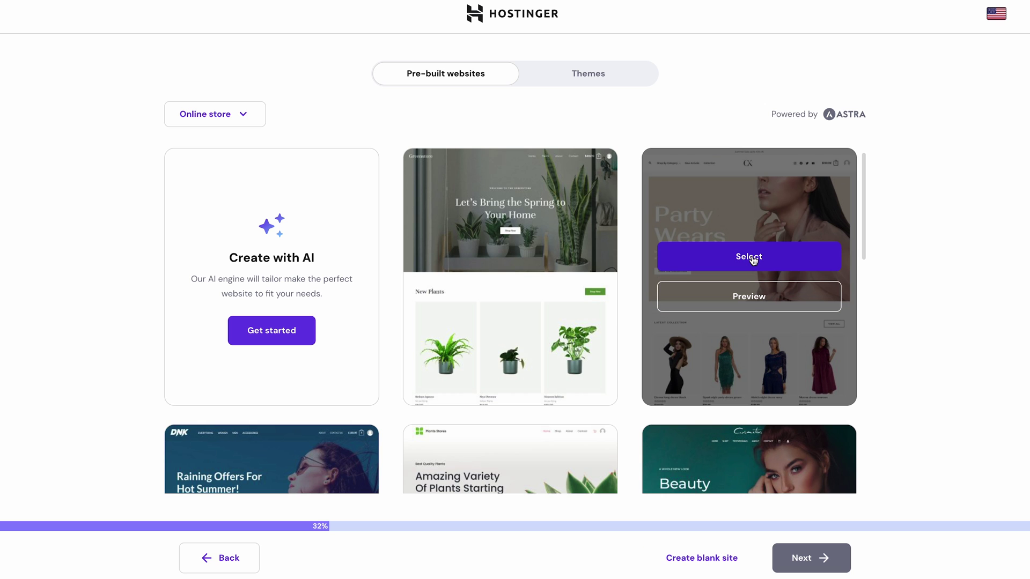
{"action": "left_click", "coordinate": [753, 258]}
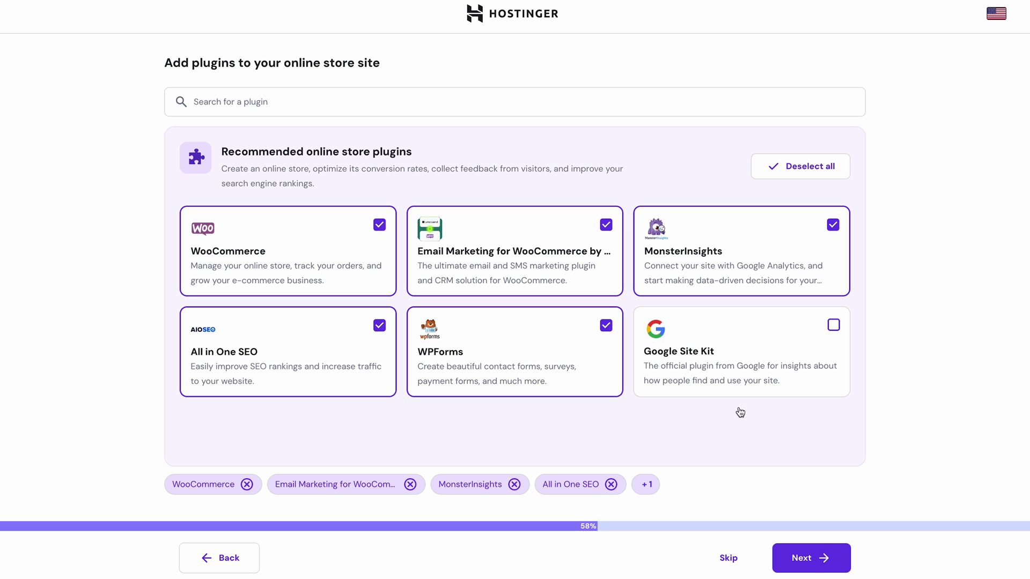
Step: Keep the recommended store plugins and register mydropshippingwebsite.xyz as the free domain
{"action": "left_click", "coordinate": [812, 558]}
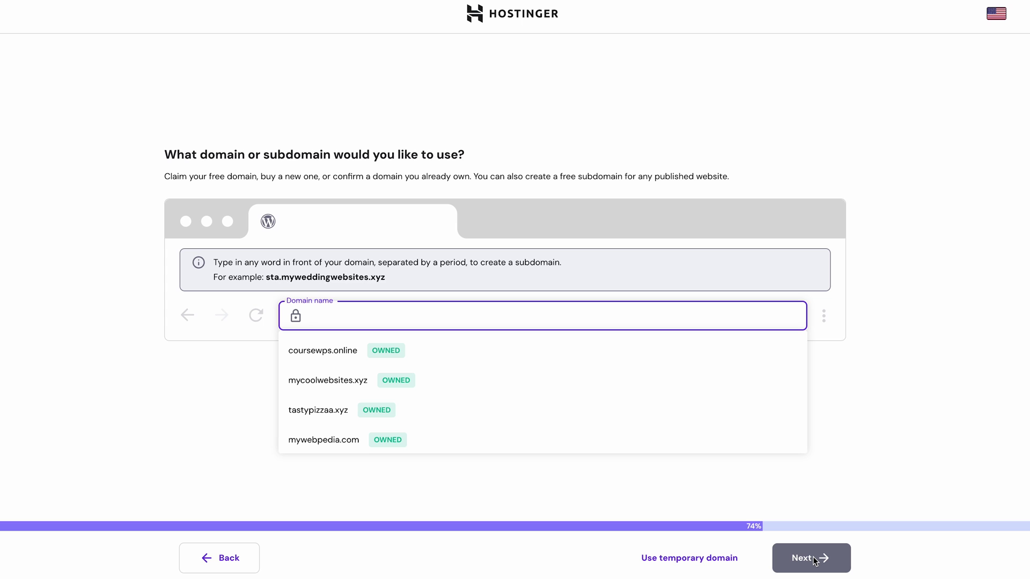
{"action": "type", "text": "mydropshippingwebsite.xyz"}
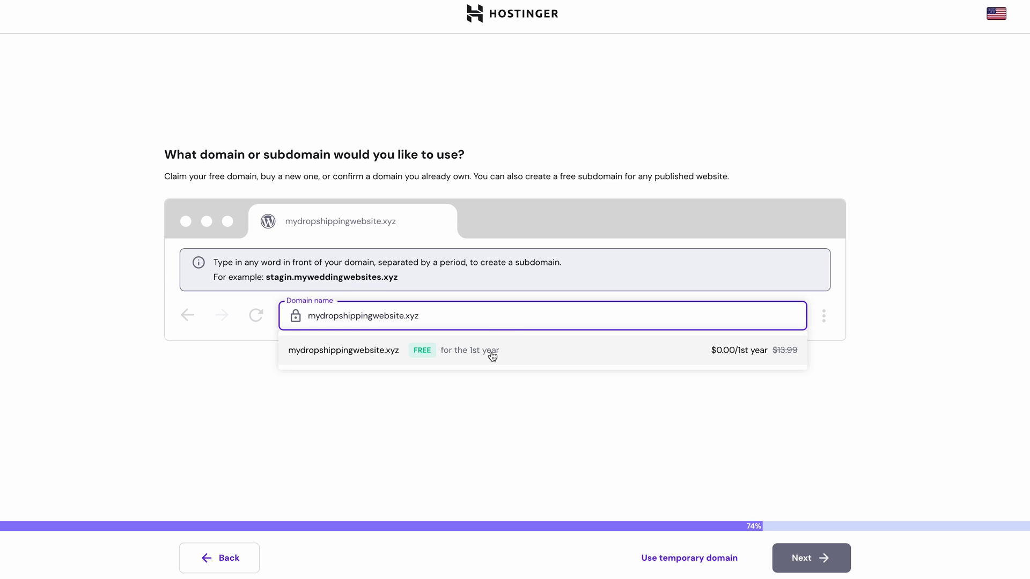
{"action": "left_click", "coordinate": [492, 354]}
{"action": "left_click", "coordinate": [823, 556]}
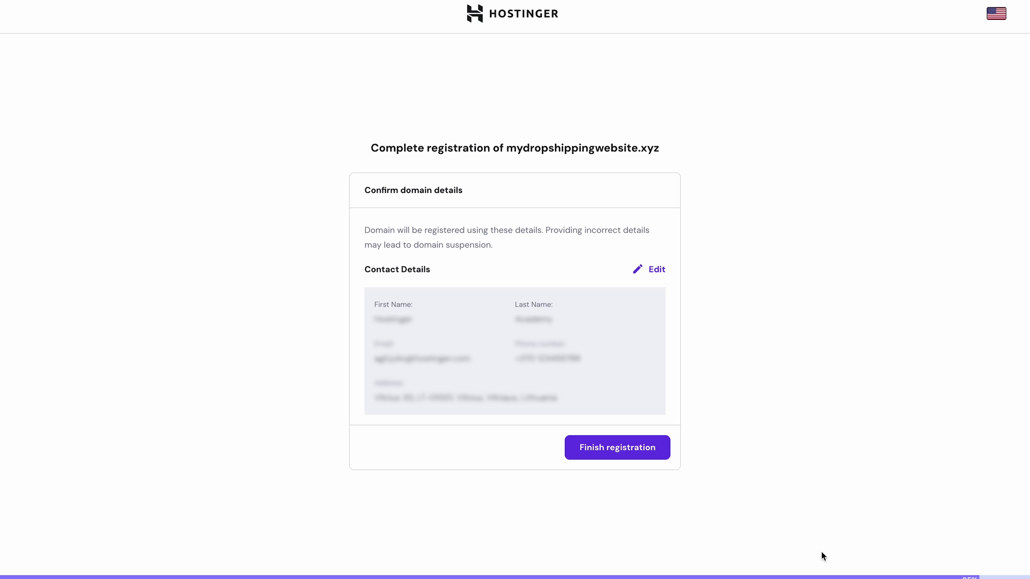
{"action": "left_click", "coordinate": [617, 446]}
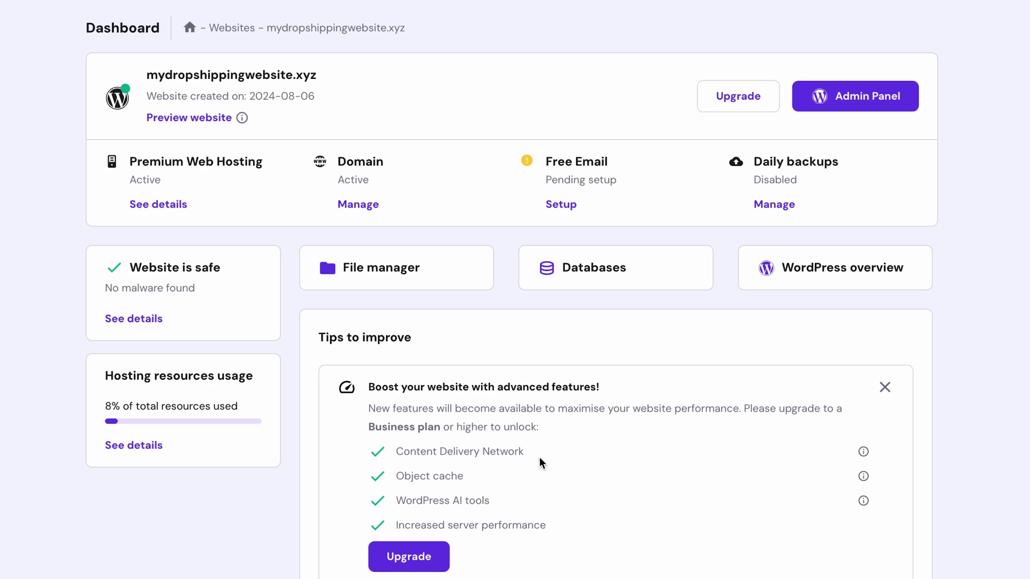
Step: Name the store 'My Dropshipping Website', selling Clothing and accessories from California, United States (US)
{"action": "left_click", "coordinate": [816, 99]}
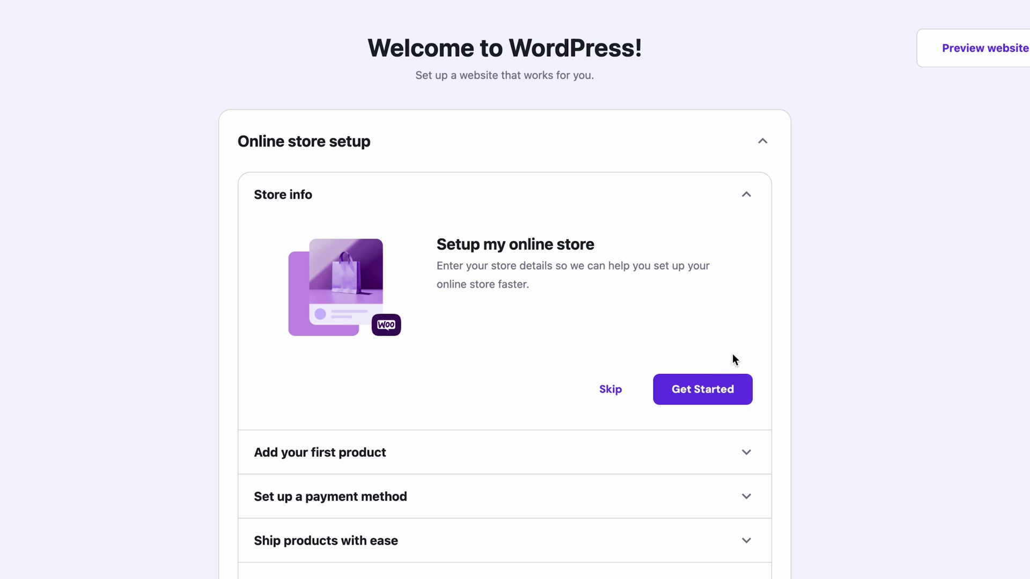
{"action": "left_click", "coordinate": [700, 390]}
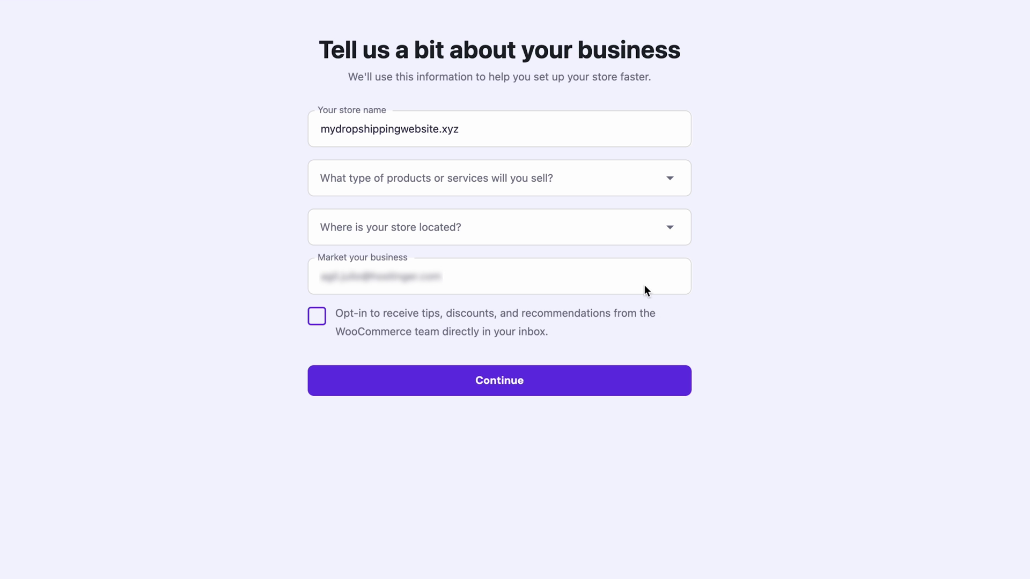
{"action": "triple_click", "coordinate": [504, 124]}
{"action": "type", "text": "My Dropshipping Website"}
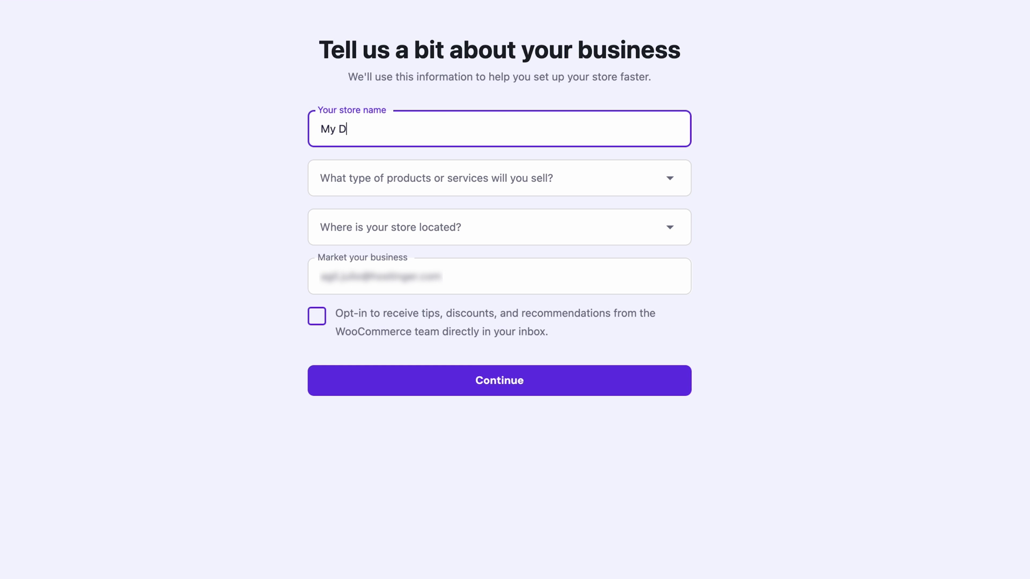
{"action": "left_click", "coordinate": [526, 188]}
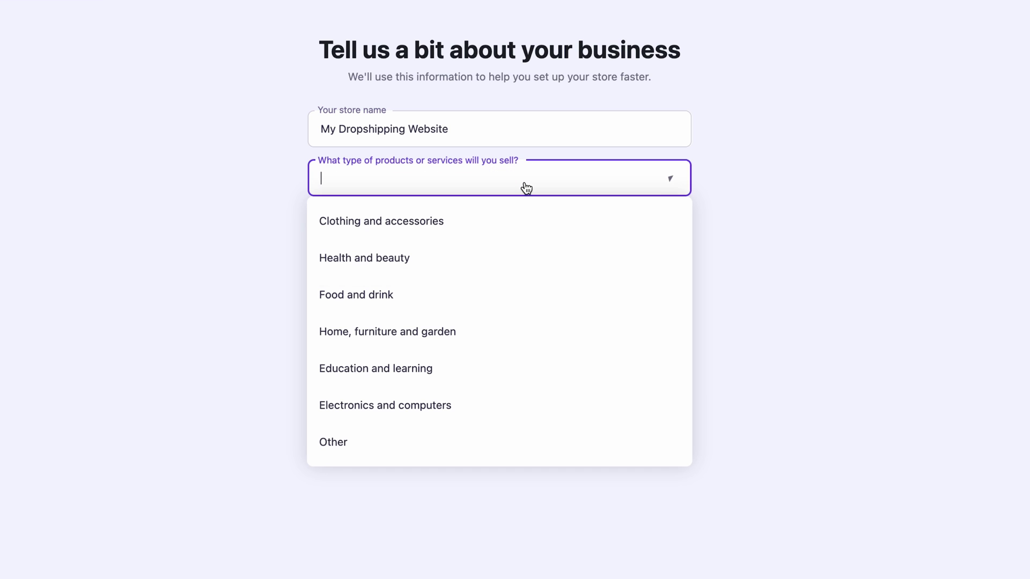
{"action": "left_click", "coordinate": [501, 221]}
{"action": "left_click", "coordinate": [501, 222]}
{"action": "type", "text": "united"}
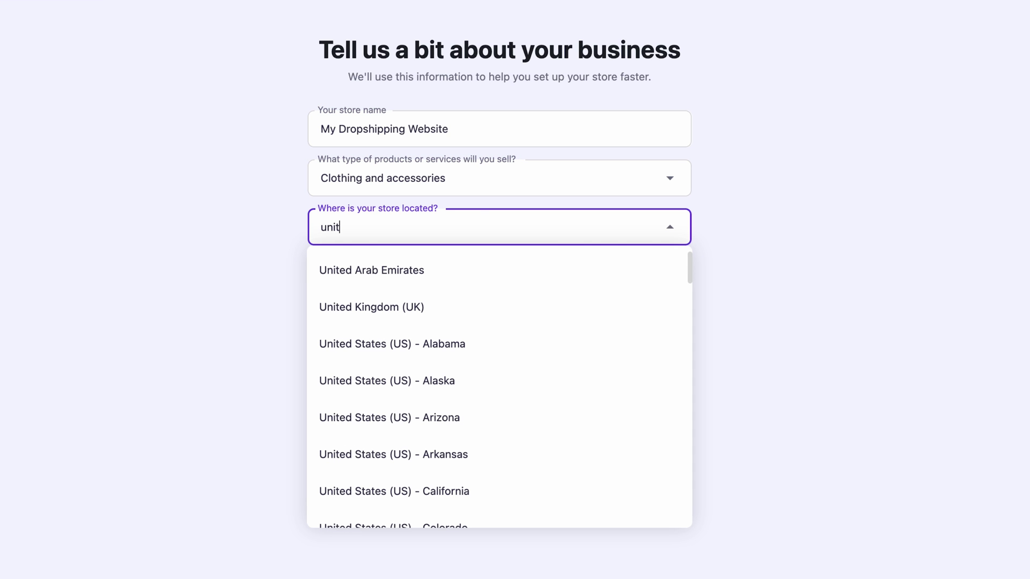
{"action": "left_click", "coordinate": [507, 490]}
{"action": "left_click", "coordinate": [500, 383]}
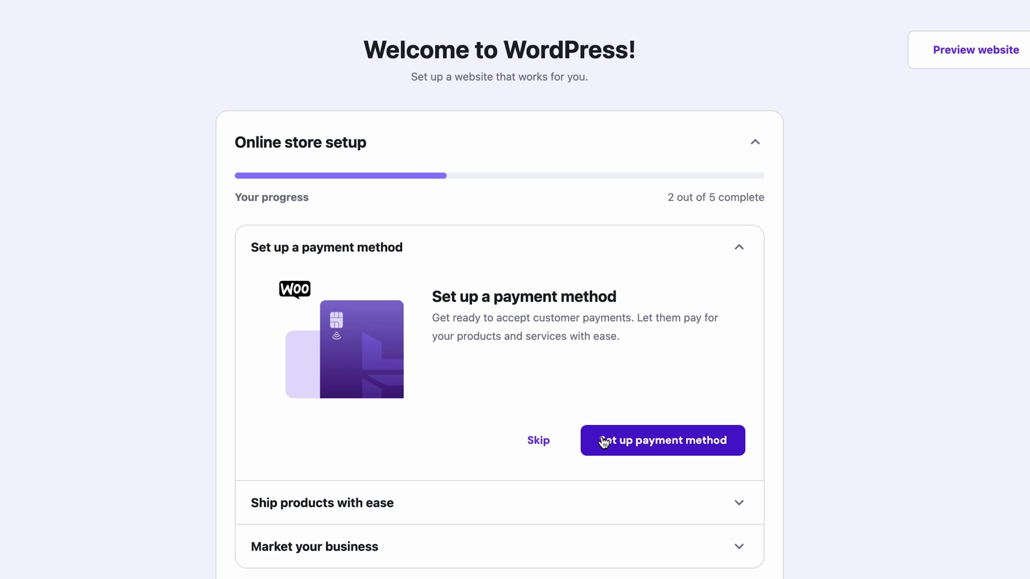
Step: Install WooPayments and connect the store using an emailed WordPress.com login link
{"action": "left_click", "coordinate": [664, 444]}
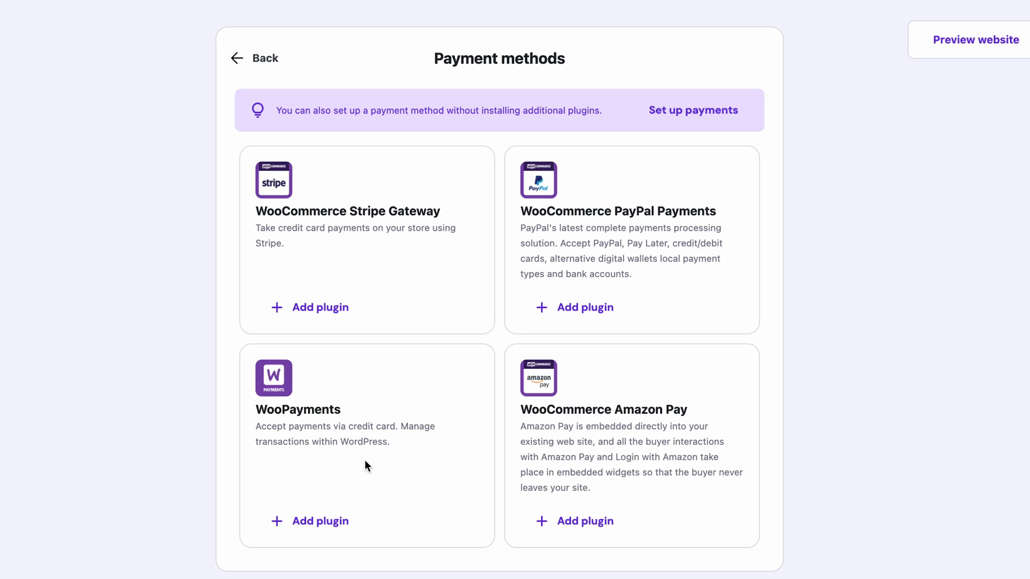
{"action": "left_click", "coordinate": [326, 519]}
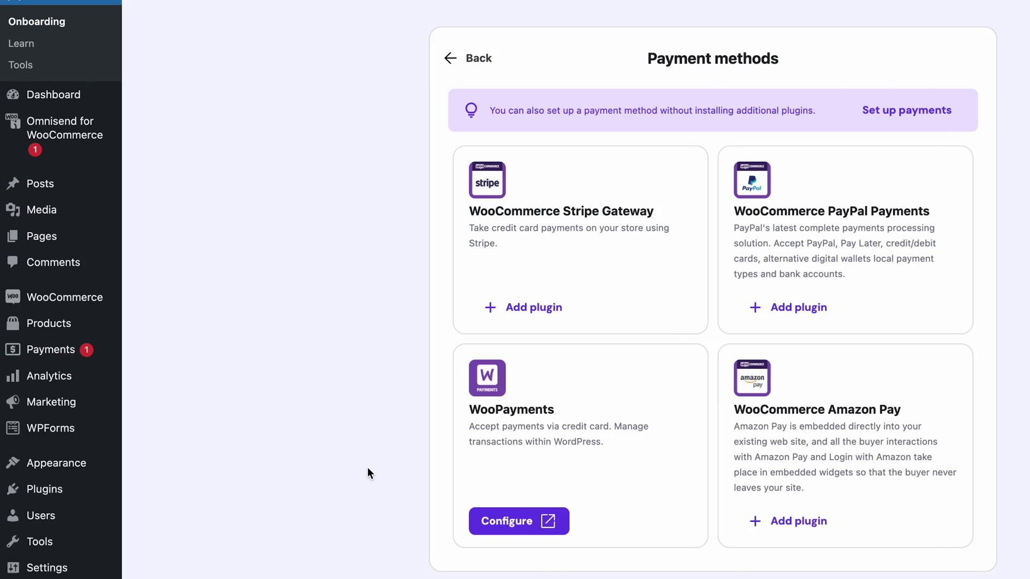
{"action": "left_click", "coordinate": [106, 381]}
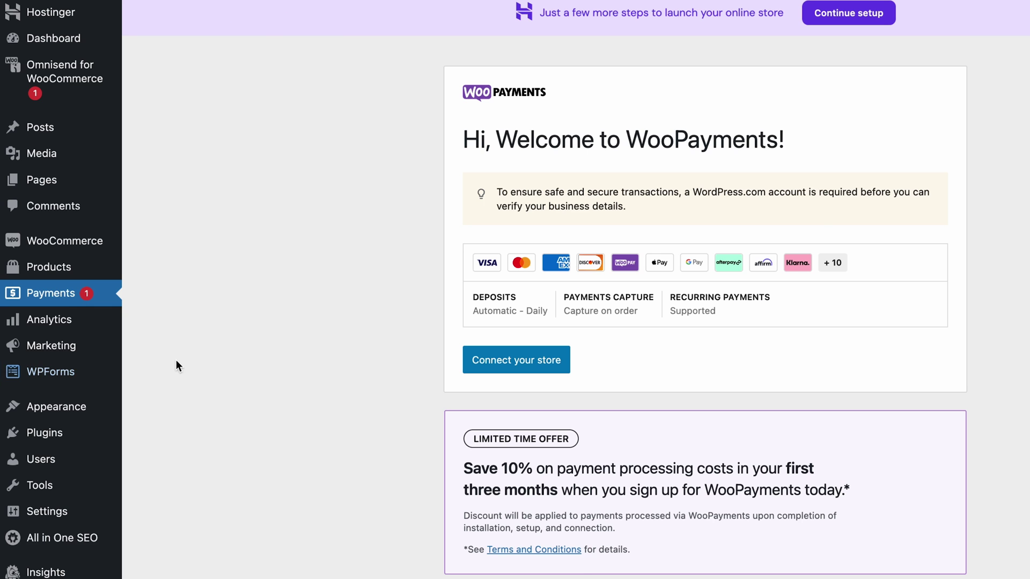
{"action": "left_click", "coordinate": [302, 360]}
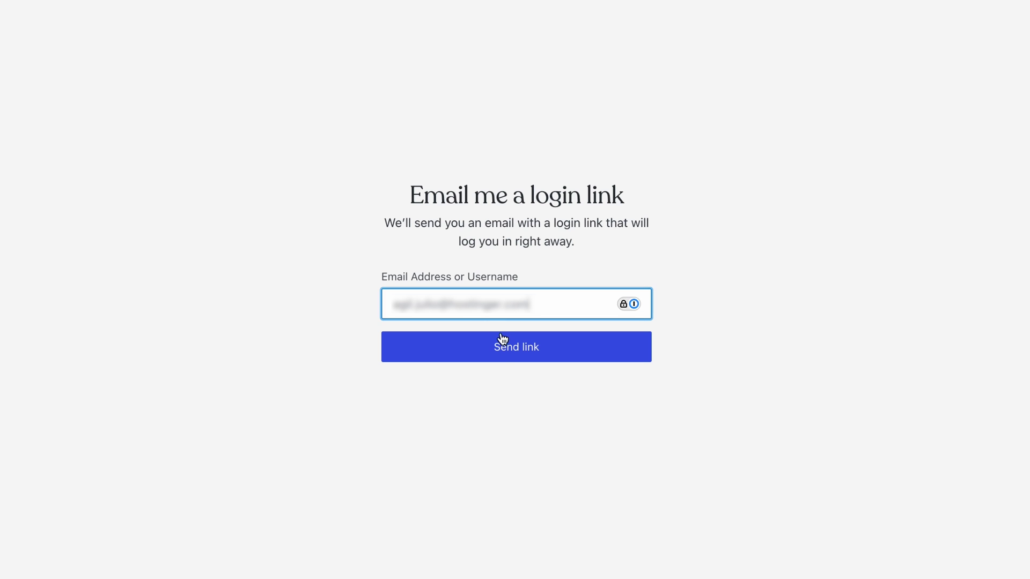
{"action": "left_click", "coordinate": [516, 351]}
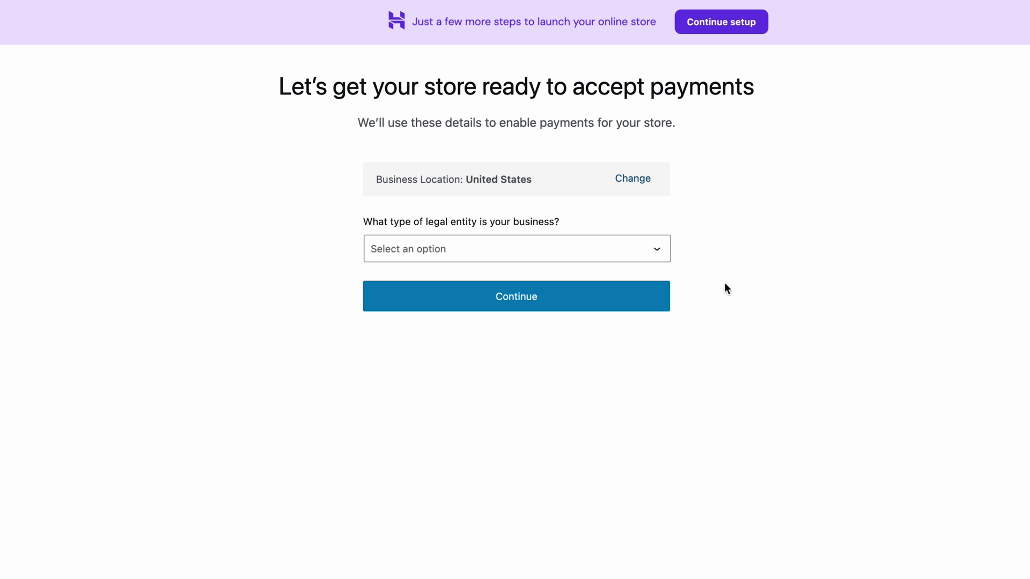
Step: Set the legal entity to Individual and the business category to Clothing and accessories
{"action": "left_click", "coordinate": [614, 255]}
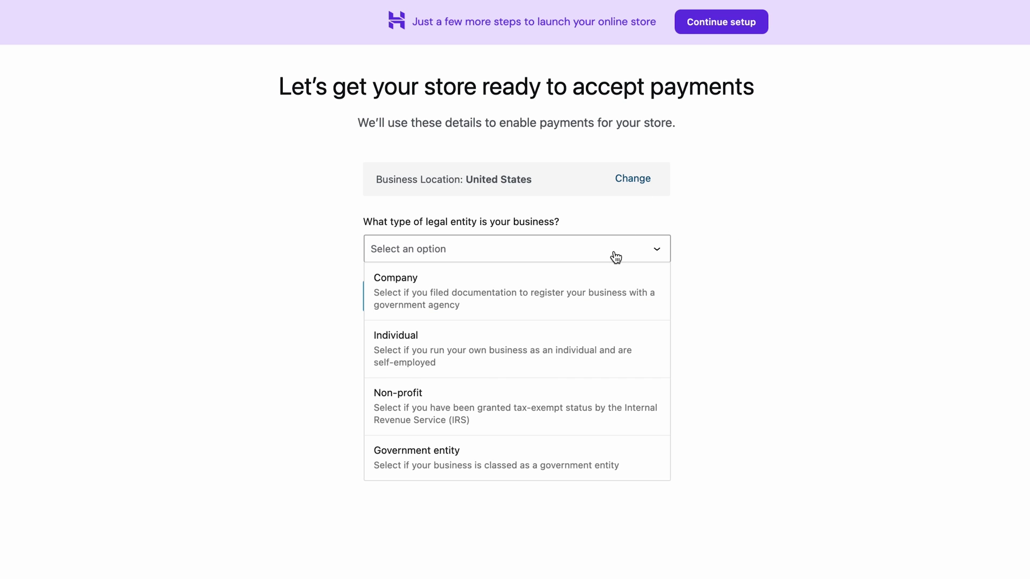
{"action": "left_click", "coordinate": [605, 344]}
{"action": "left_click", "coordinate": [592, 319]}
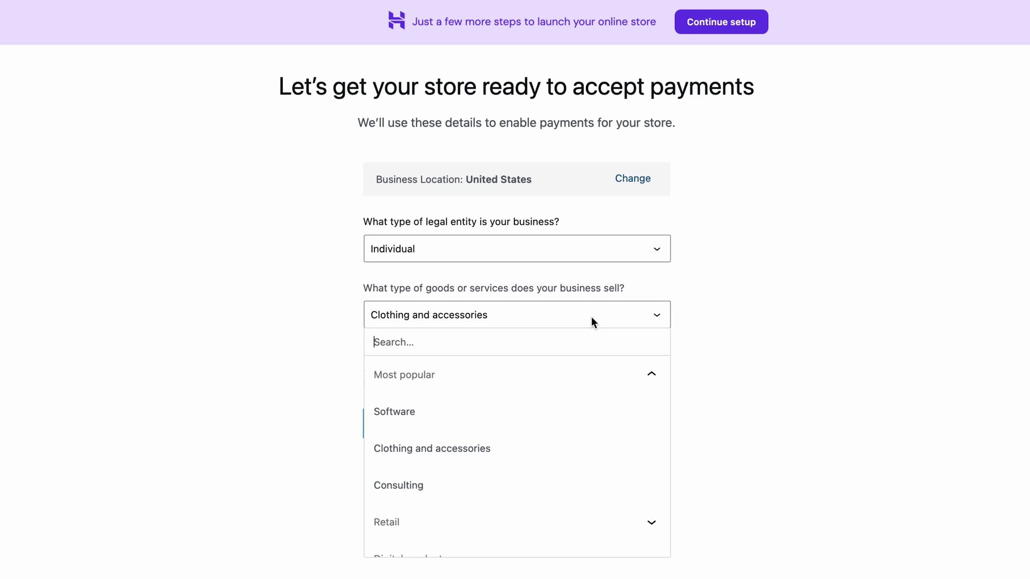
{"action": "left_click", "coordinate": [537, 448]}
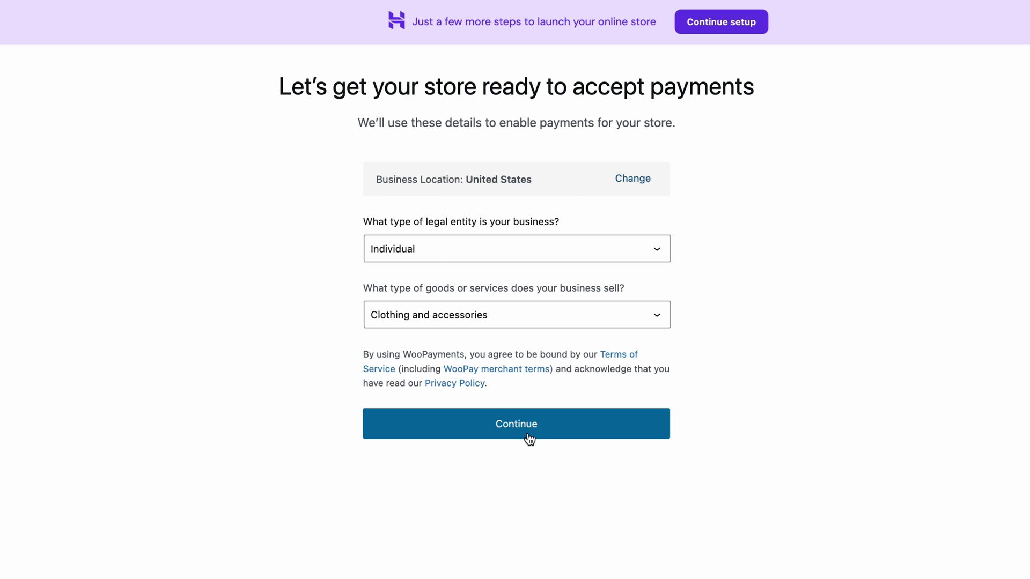
{"action": "left_click", "coordinate": [522, 425]}
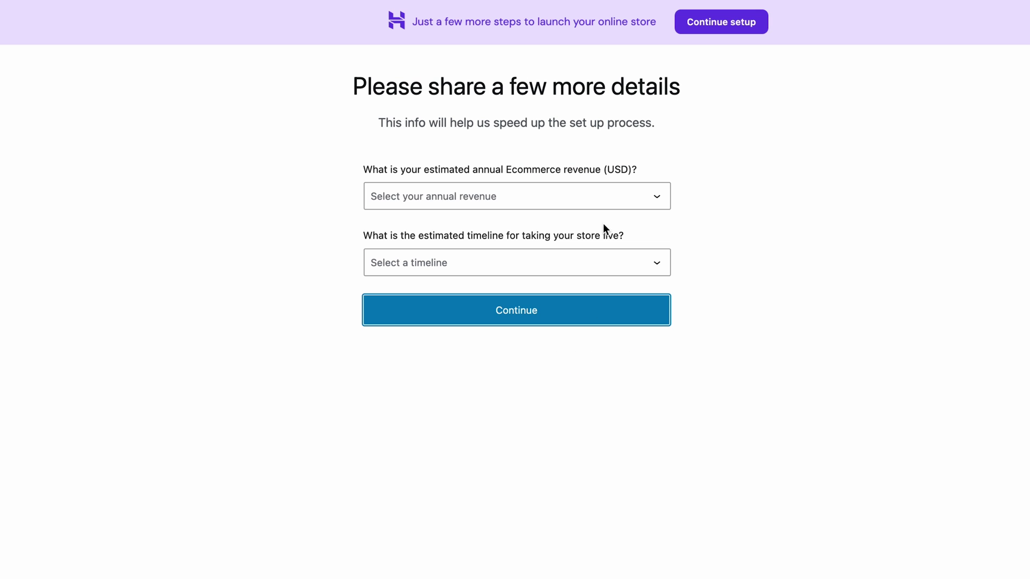
Step: Set annual revenue to $250k - $1M and timeline to 'My store is already live'
{"action": "left_click", "coordinate": [606, 194]}
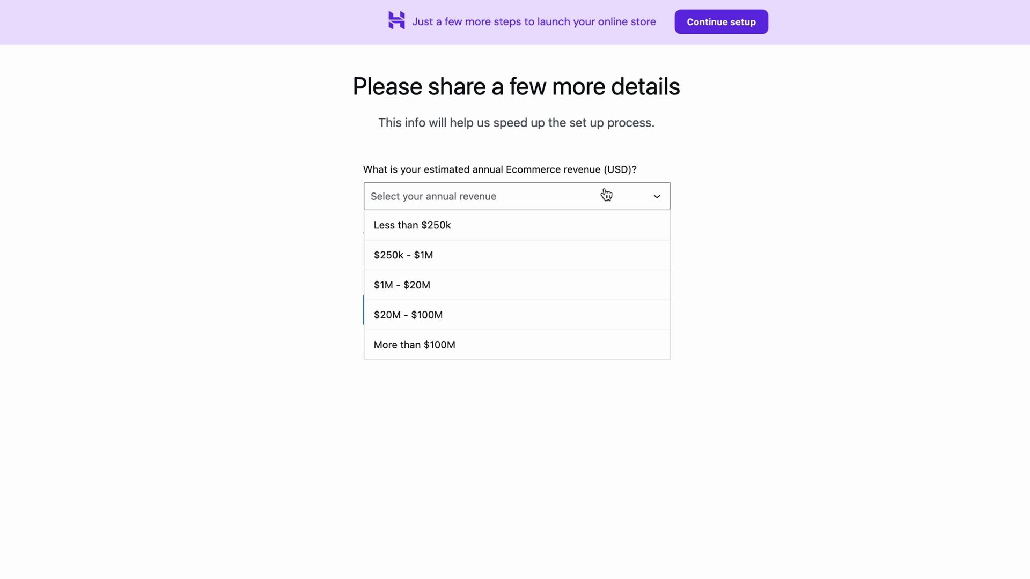
{"action": "left_click", "coordinate": [561, 255]}
{"action": "left_click", "coordinate": [550, 271]}
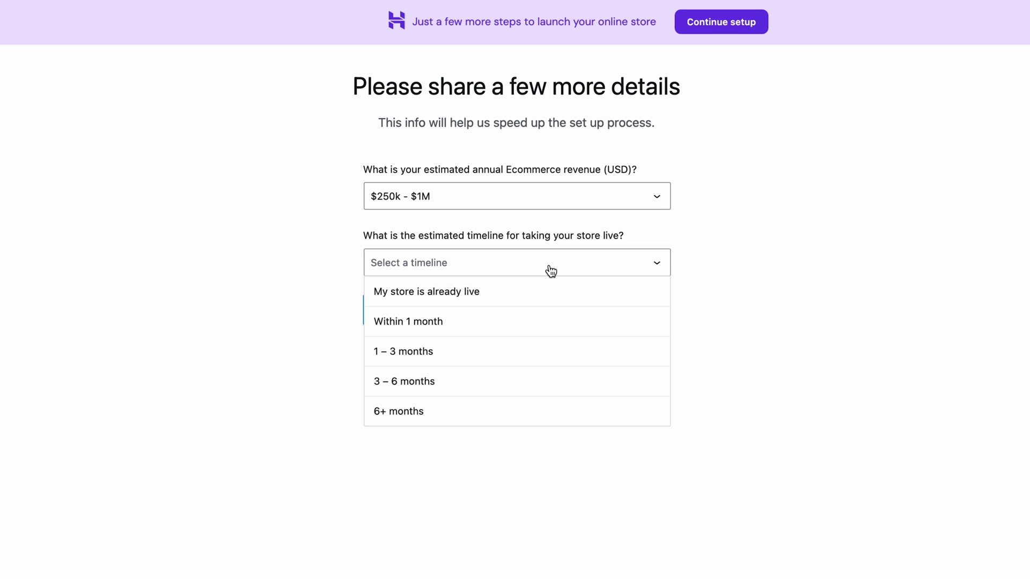
{"action": "left_click", "coordinate": [539, 287]}
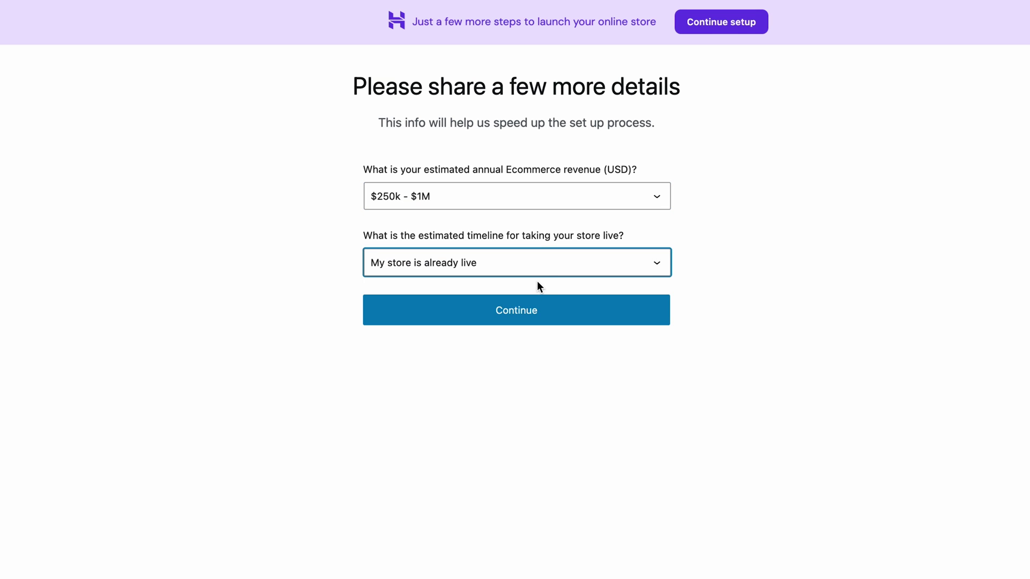
{"action": "left_click", "coordinate": [526, 311]}
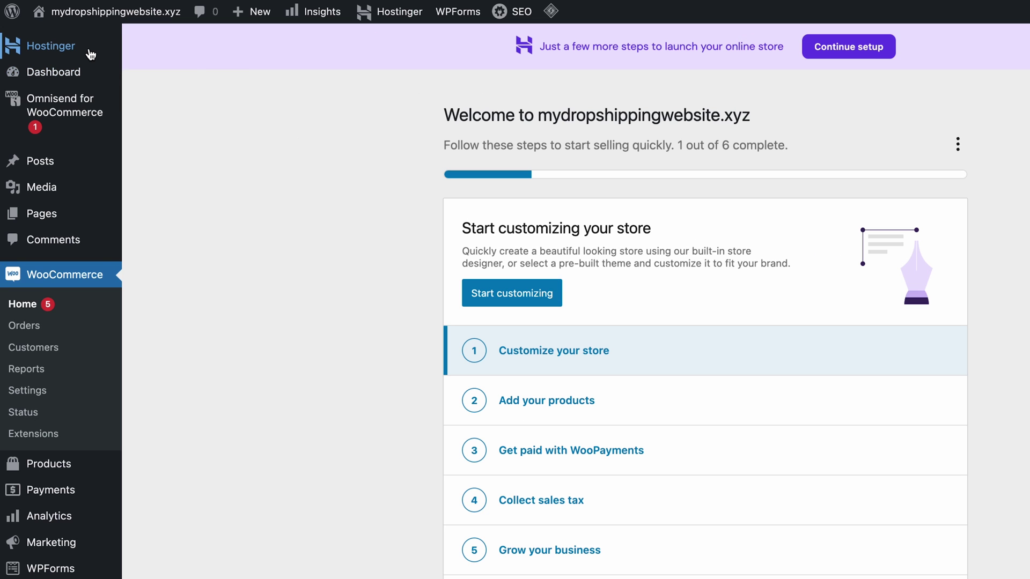
Step: Go from the Hostinger onboarding Shipping methods step to WooCommerce's shipping zone settings
{"action": "mouse_move", "coordinate": [90, 53]}
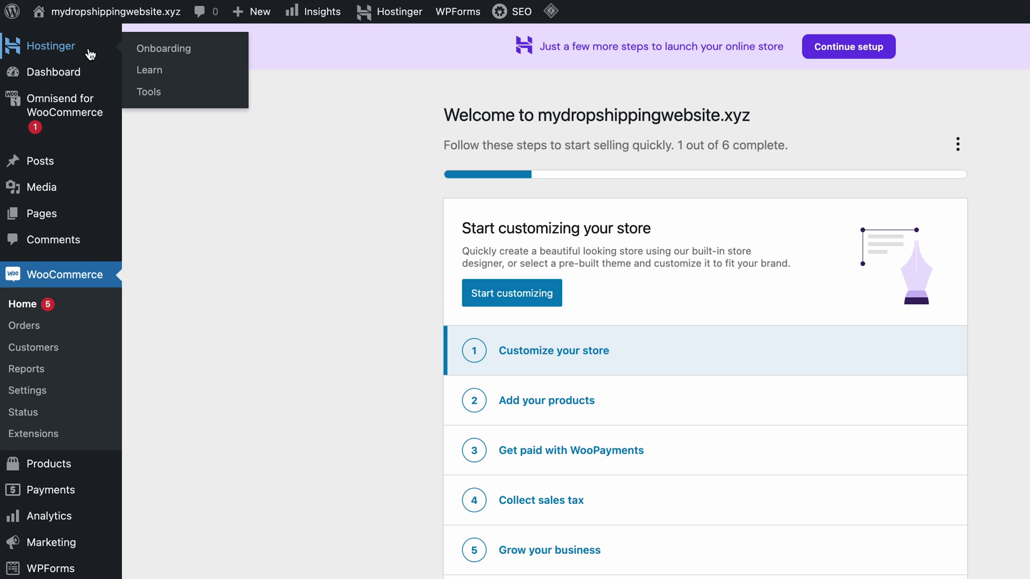
{"action": "left_click", "coordinate": [160, 51]}
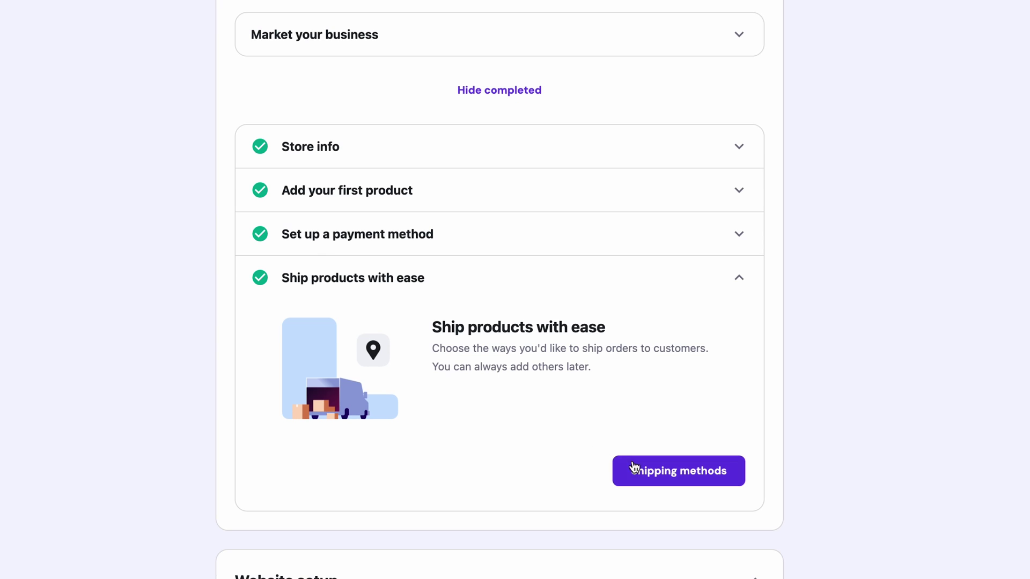
{"action": "left_click", "coordinate": [638, 465]}
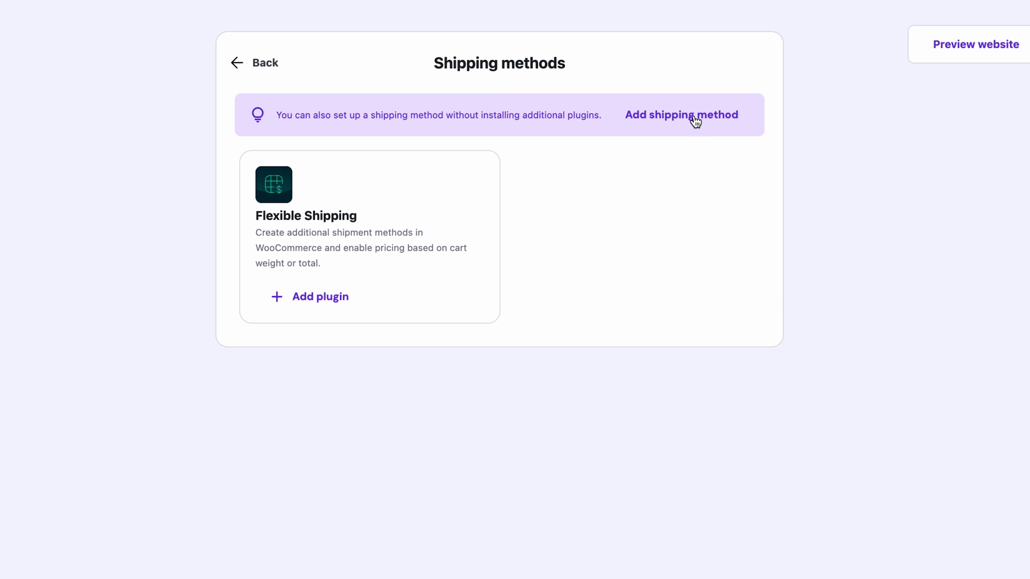
{"action": "left_click", "coordinate": [695, 116]}
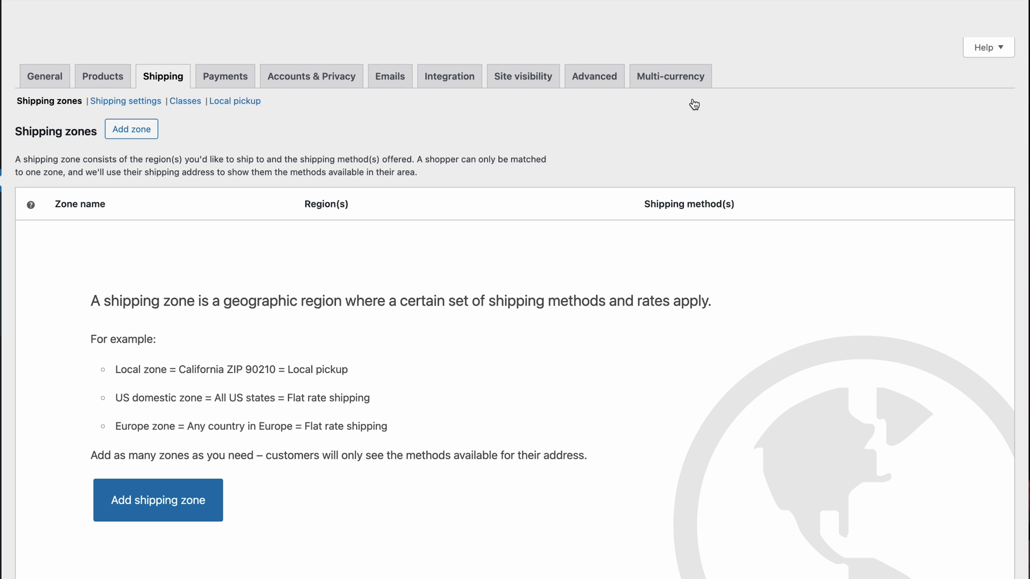
Step: Create a shipping zone named United States (US) covering the US region
{"action": "left_click", "coordinate": [146, 129]}
{"action": "left_click", "coordinate": [231, 188]}
{"action": "type", "text": "United St"}
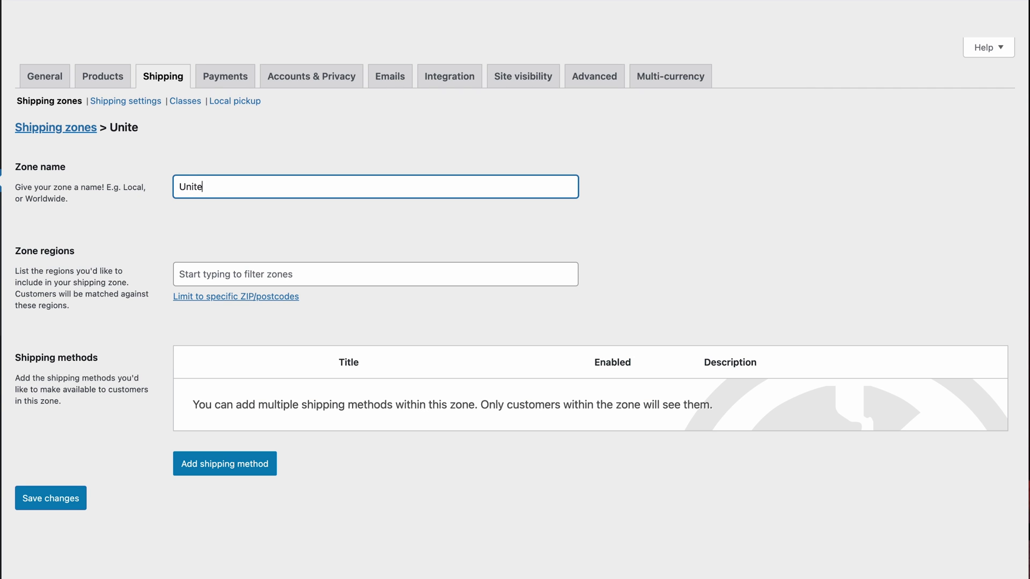
{"action": "type", "text": "ates (US)"}
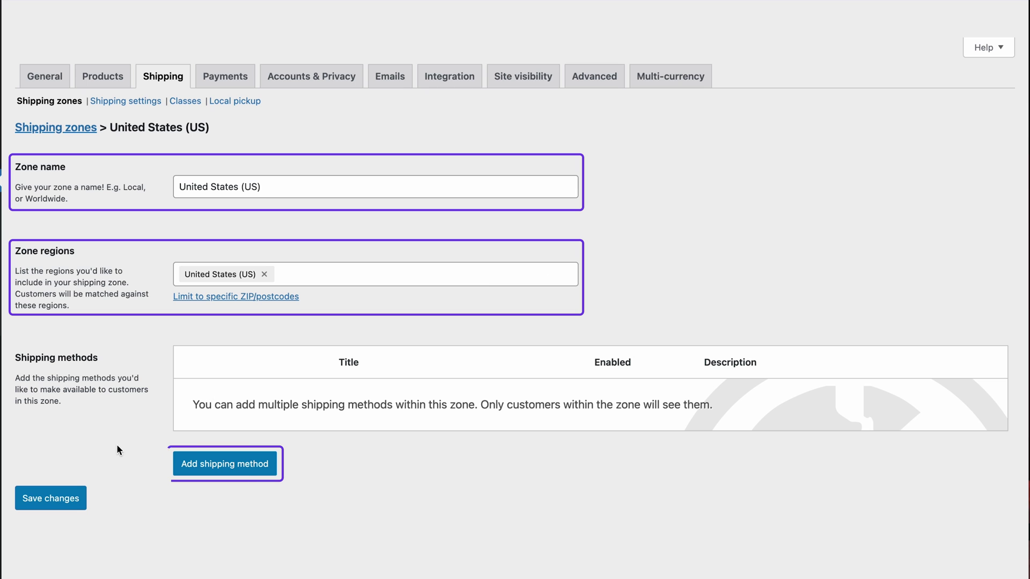
{"action": "left_click", "coordinate": [54, 497]}
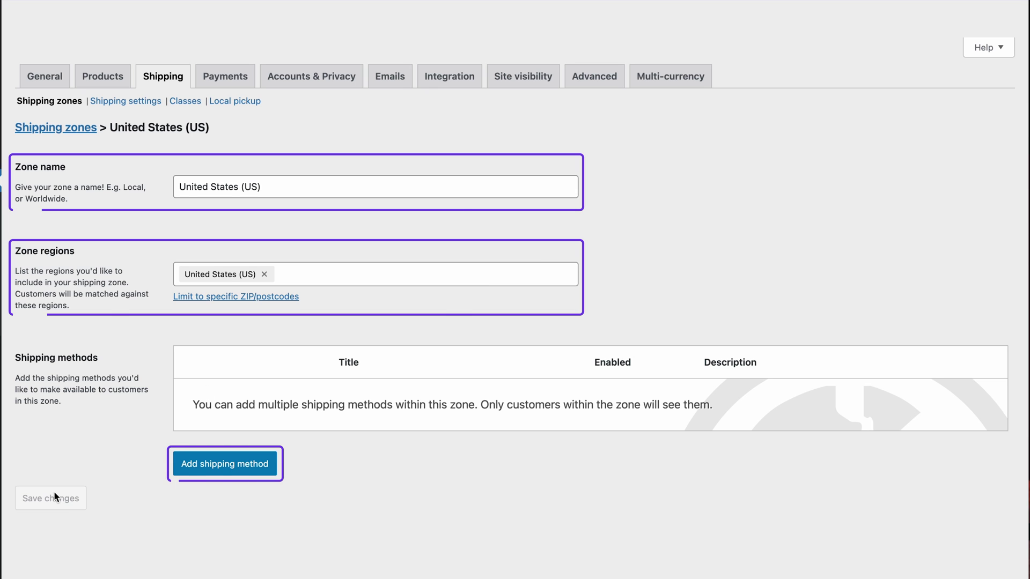
Step: Add a Flat rate shipping method to the United States (US) zone
{"action": "left_click", "coordinate": [230, 465]}
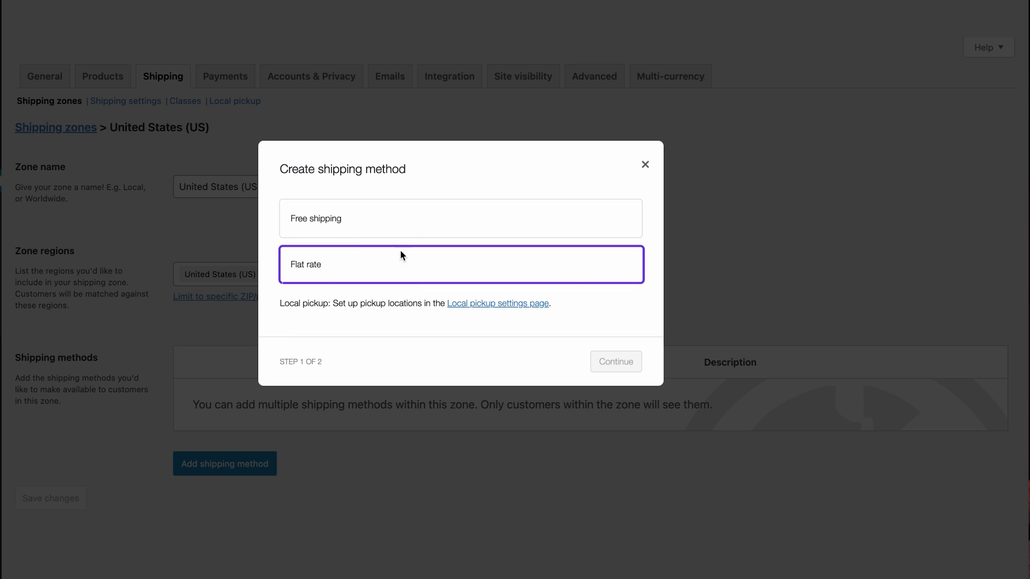
{"action": "left_click", "coordinate": [471, 270]}
{"action": "left_click", "coordinate": [615, 371]}
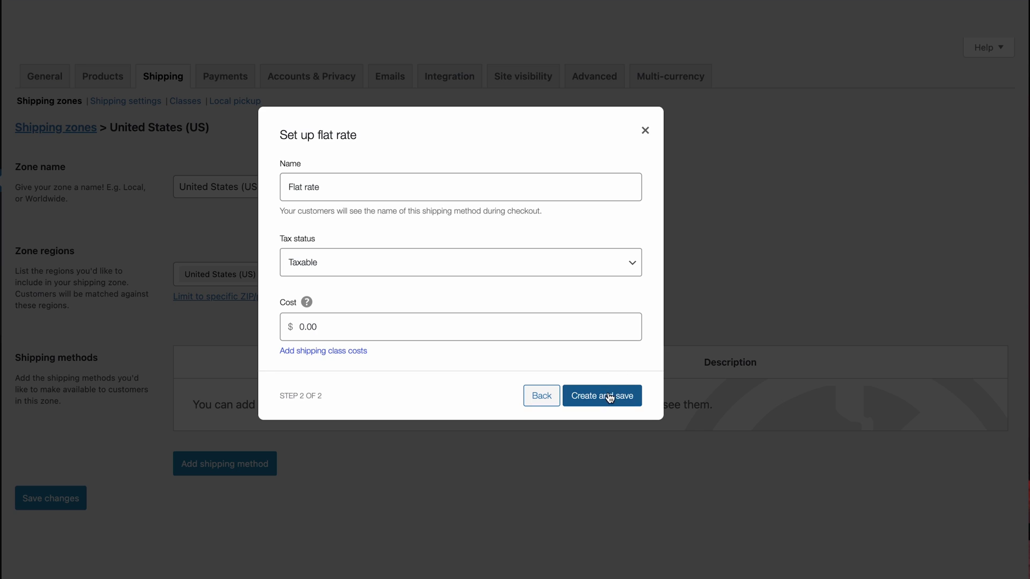
{"action": "left_click", "coordinate": [610, 397]}
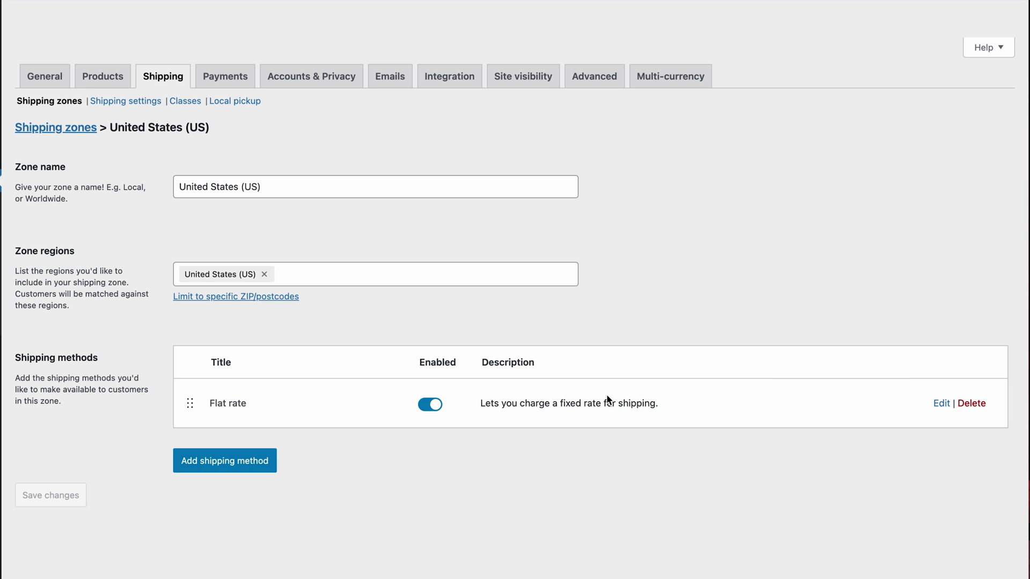
Step: Create the Heavy shipping class with slug heavy-packages and description 'For heavy items'
{"action": "left_click", "coordinate": [185, 102]}
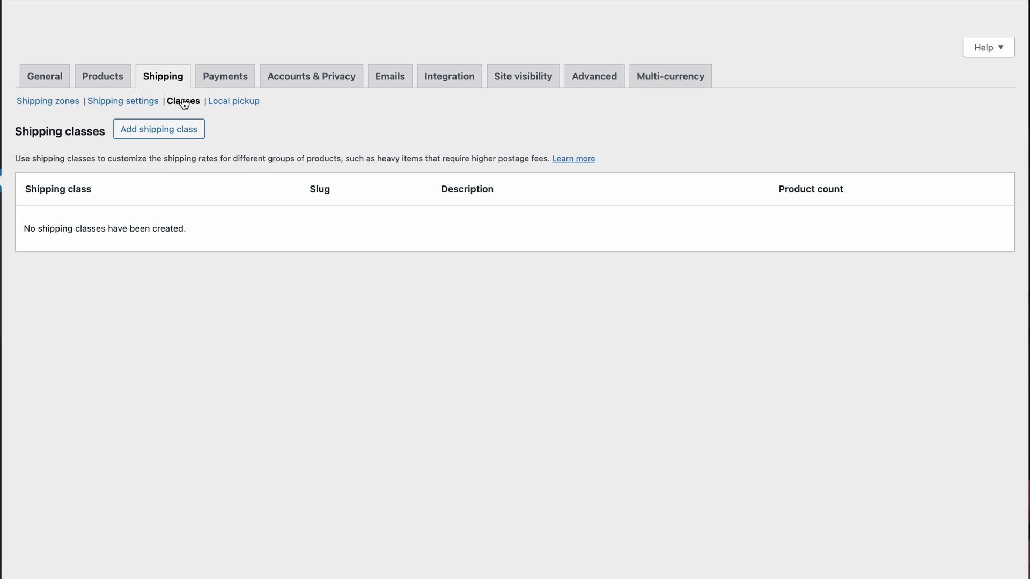
{"action": "left_click", "coordinate": [169, 129]}
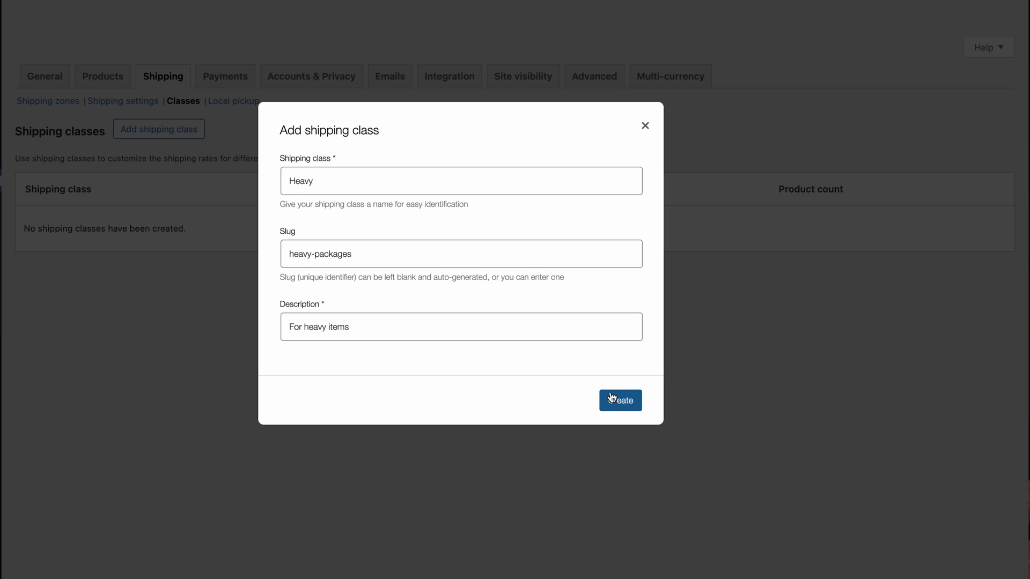
{"action": "left_click", "coordinate": [611, 396]}
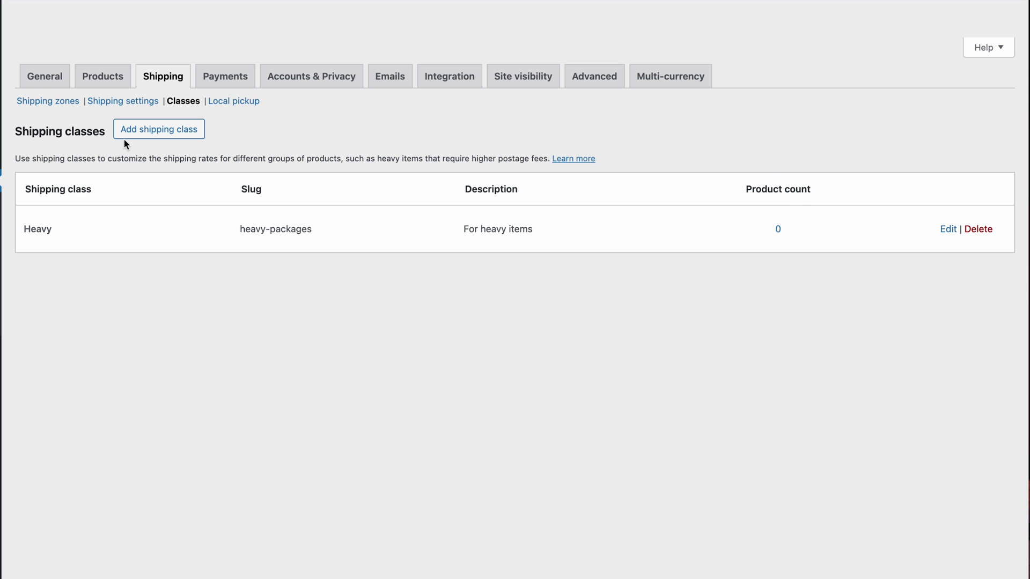
{"action": "left_click", "coordinate": [65, 106]}
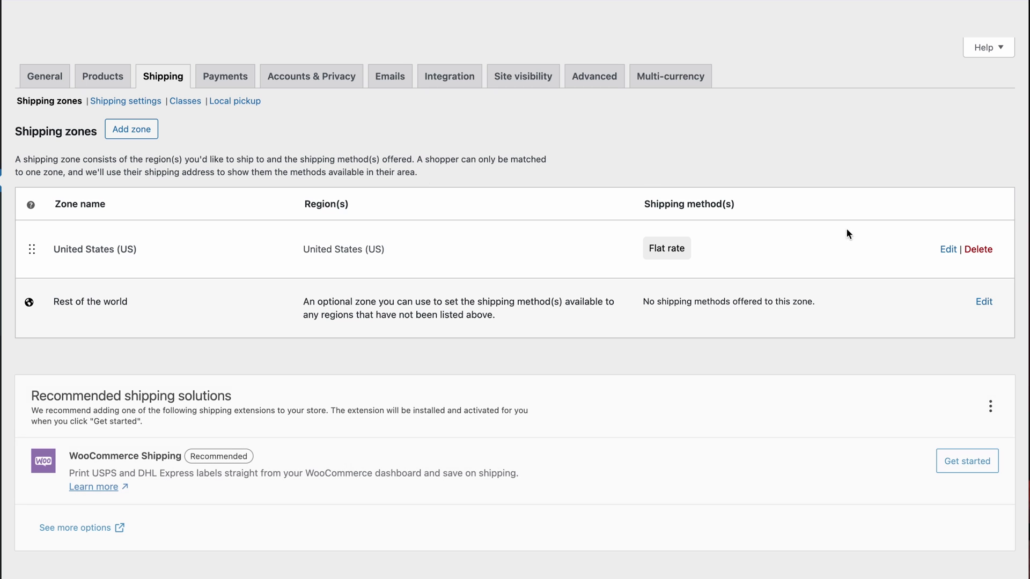
Step: Give the United States zone's Flat rate method a cost of 3.25 and save it
{"action": "left_click", "coordinate": [948, 249]}
{"action": "left_click", "coordinate": [942, 405]}
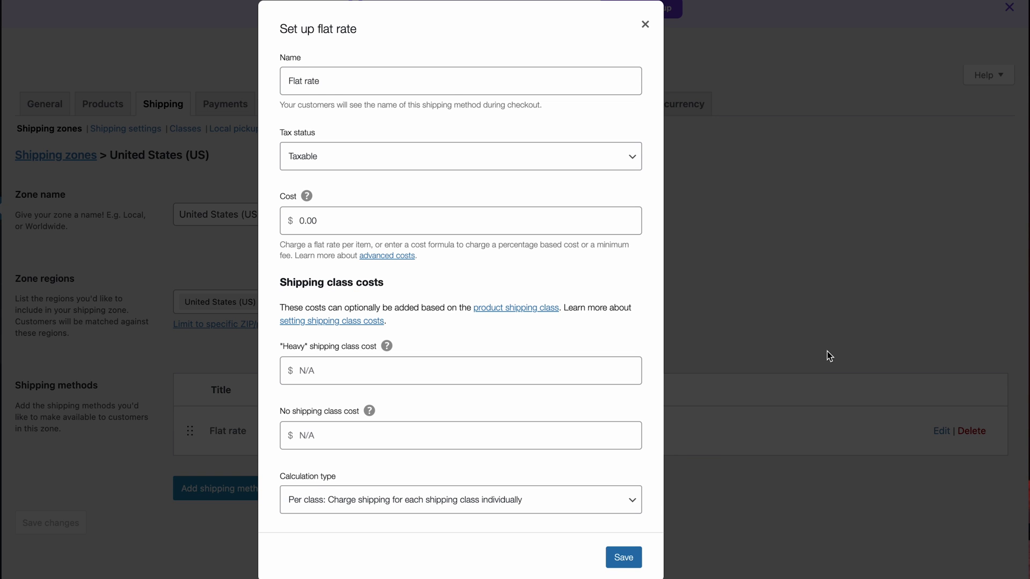
{"action": "left_click", "coordinate": [558, 223]}
{"action": "type", "text": "3.25"}
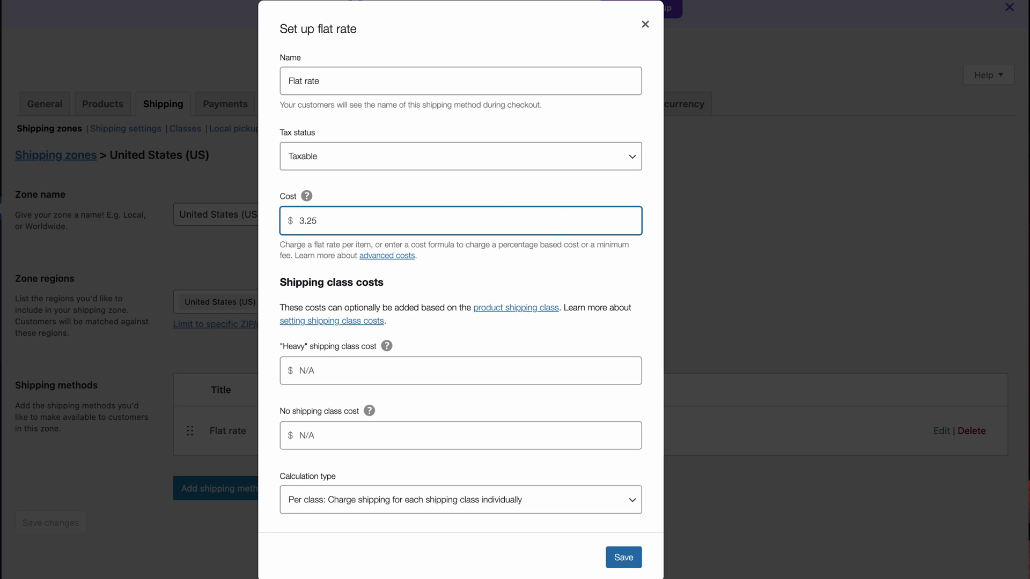
{"action": "left_click", "coordinate": [622, 558]}
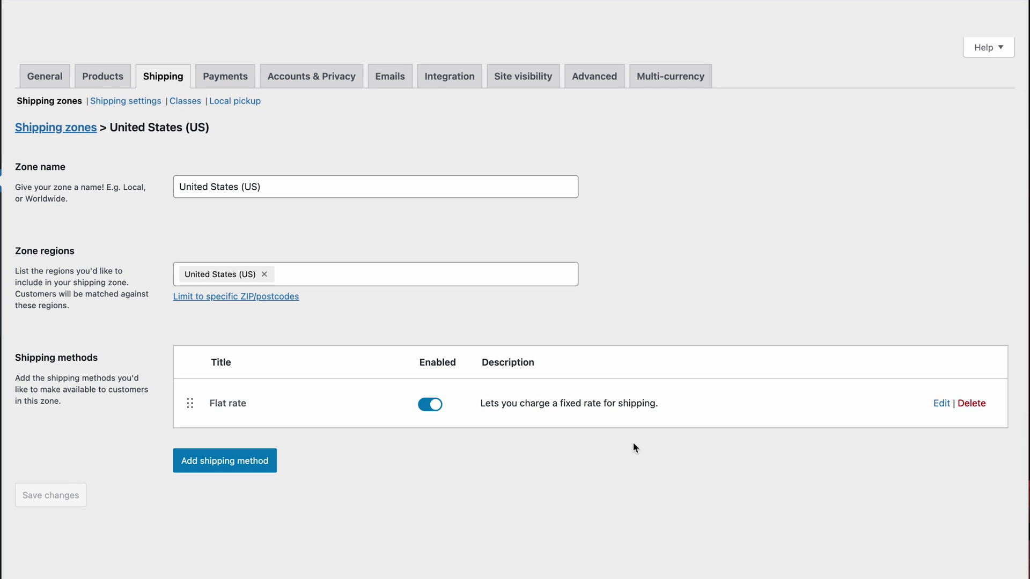
{"action": "scroll", "coordinate": [633, 445], "scroll_direction": "down", "scroll_amount": 3}
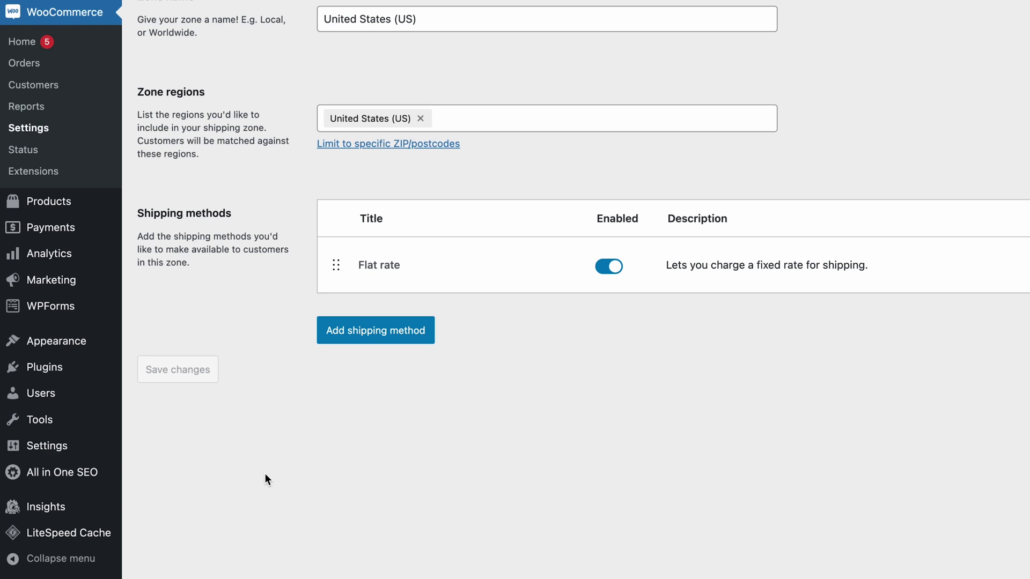
Step: Tick 'Discourage search engines from indexing this site' in Settings > Reading and save
{"action": "mouse_move", "coordinate": [85, 445]}
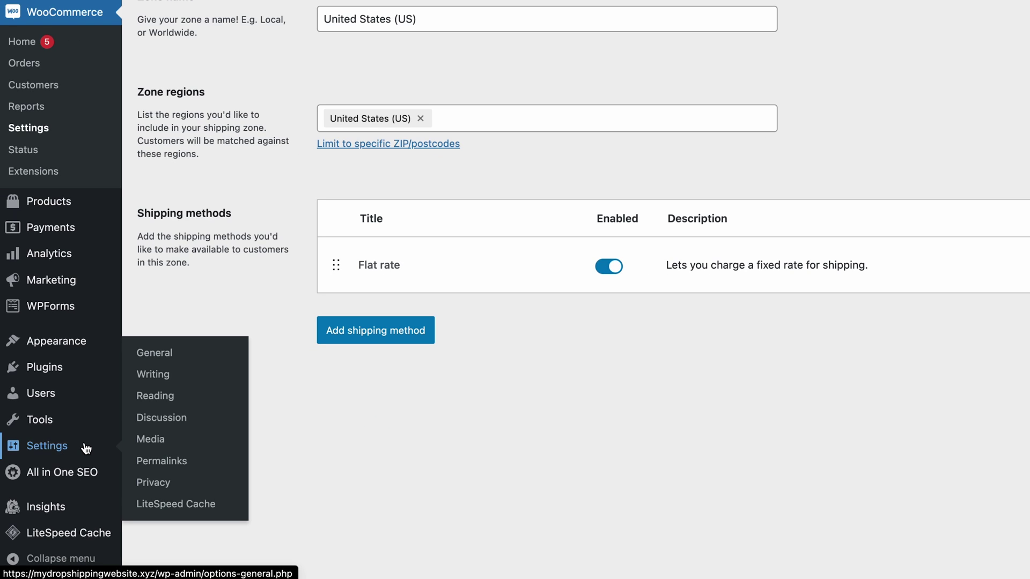
{"action": "left_click", "coordinate": [154, 398]}
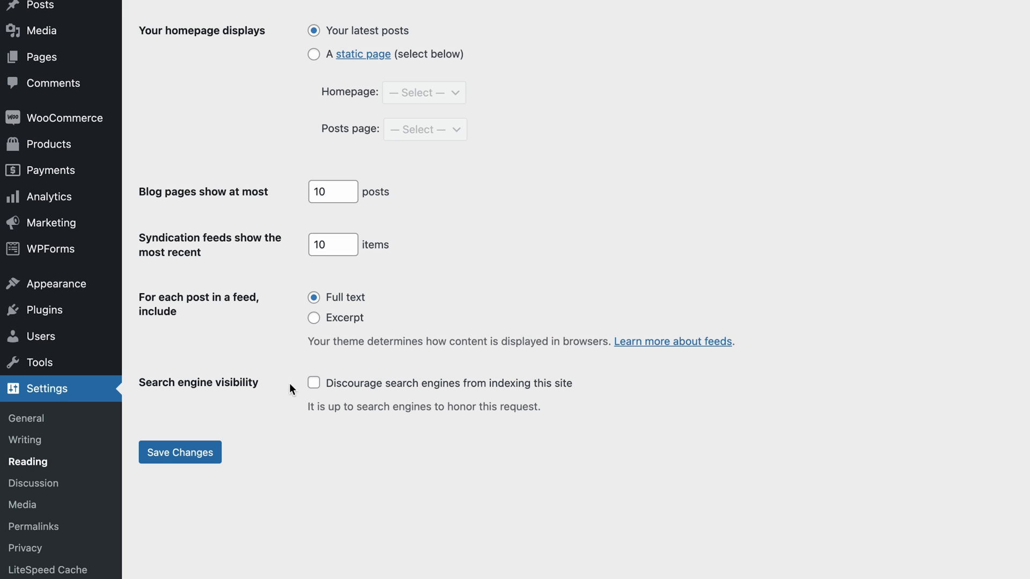
{"action": "left_click", "coordinate": [314, 384]}
{"action": "left_click", "coordinate": [171, 460]}
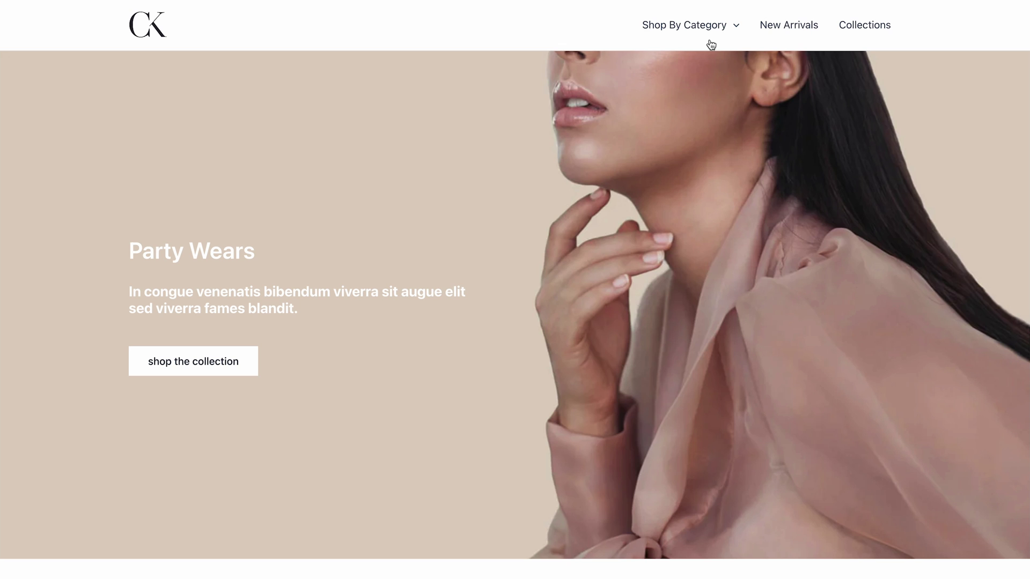
Step: Preview the Party Wears storefront homepage, then return to the Reading Settings tab
{"action": "mouse_move", "coordinate": [700, 25]}
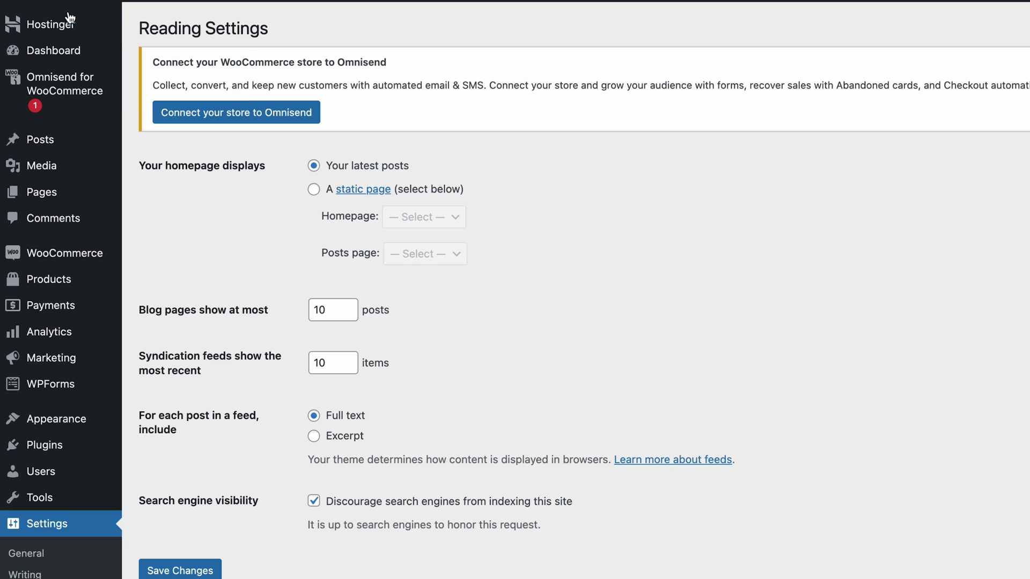
Step: In AI Content Creator, set content type to Pages, tone Neutral, and length Short
{"action": "mouse_move", "coordinate": [67, 24]}
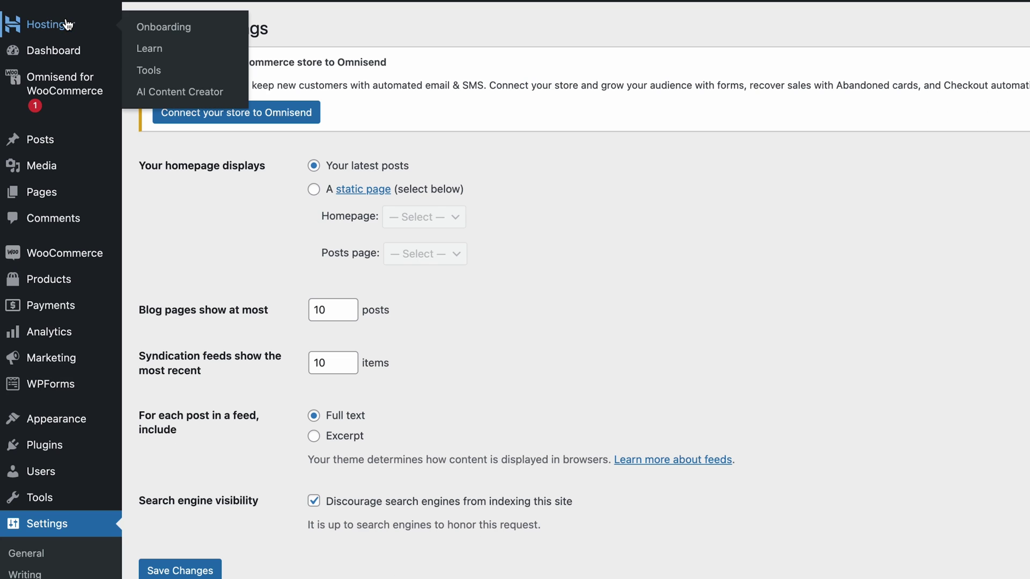
{"action": "left_click", "coordinate": [197, 94]}
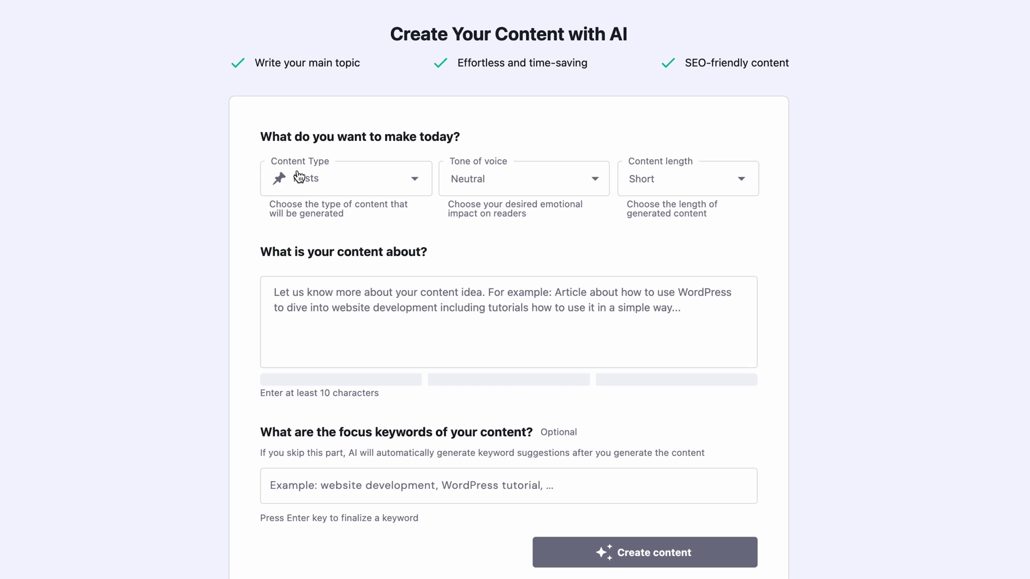
{"action": "left_click", "coordinate": [510, 236]}
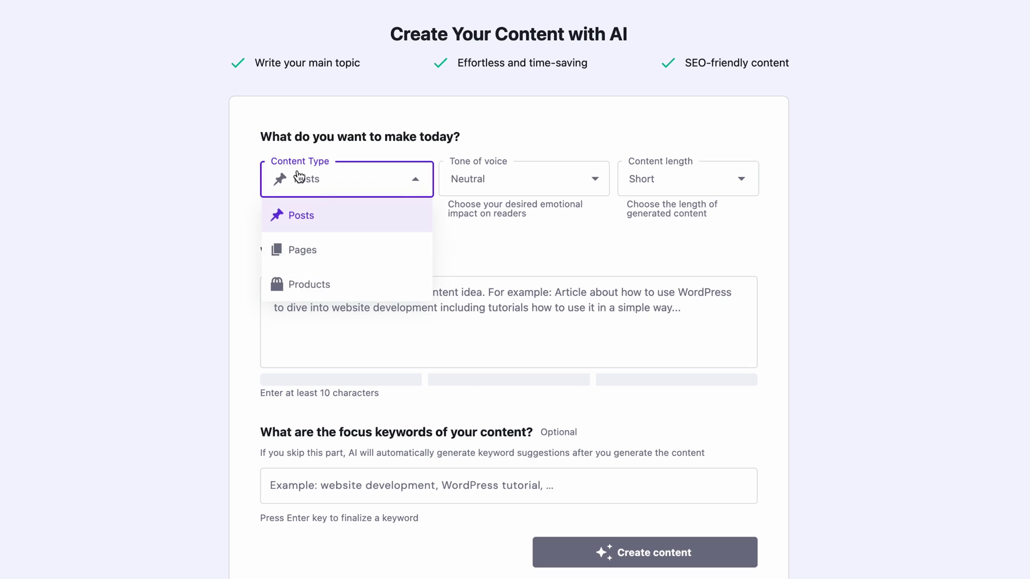
{"action": "left_click", "coordinate": [350, 248]}
{"action": "left_click", "coordinate": [551, 186]}
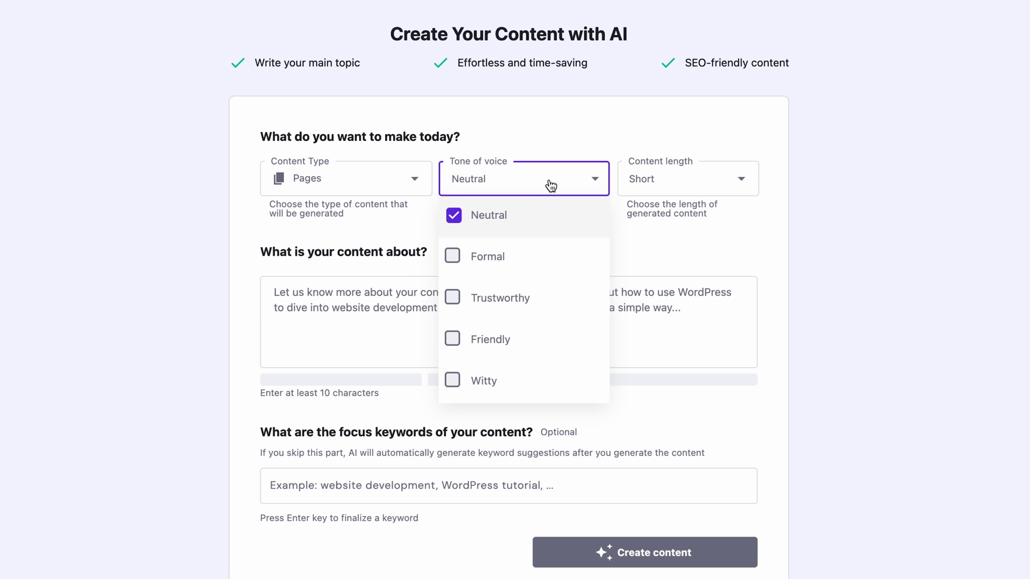
{"action": "left_click", "coordinate": [687, 187]}
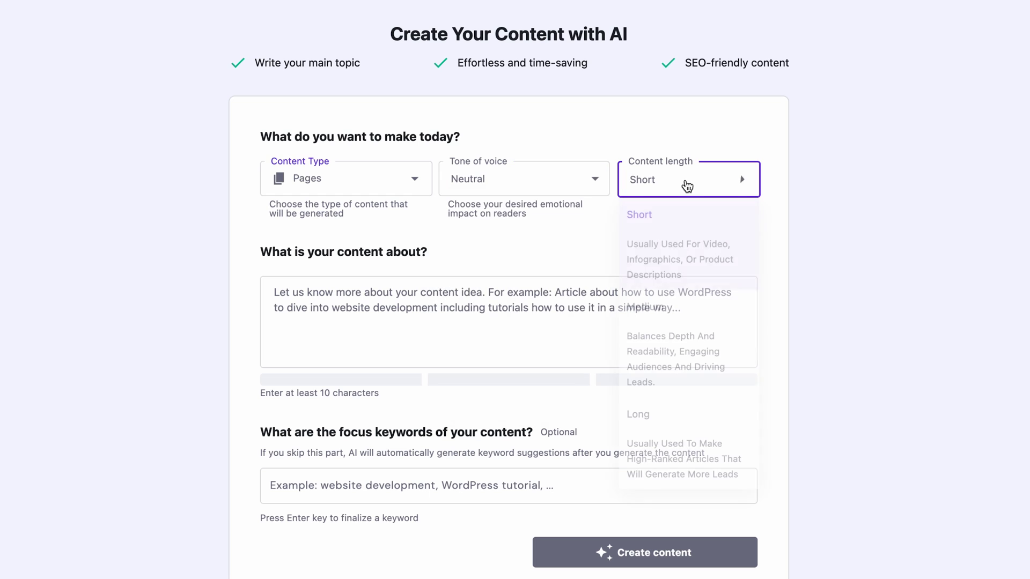
{"action": "left_click", "coordinate": [680, 237]}
Step: Describe an insulated-mug store FAQ page, add keywords 'online store' and 'mug', and generate it
{"action": "left_click", "coordinate": [572, 294]}
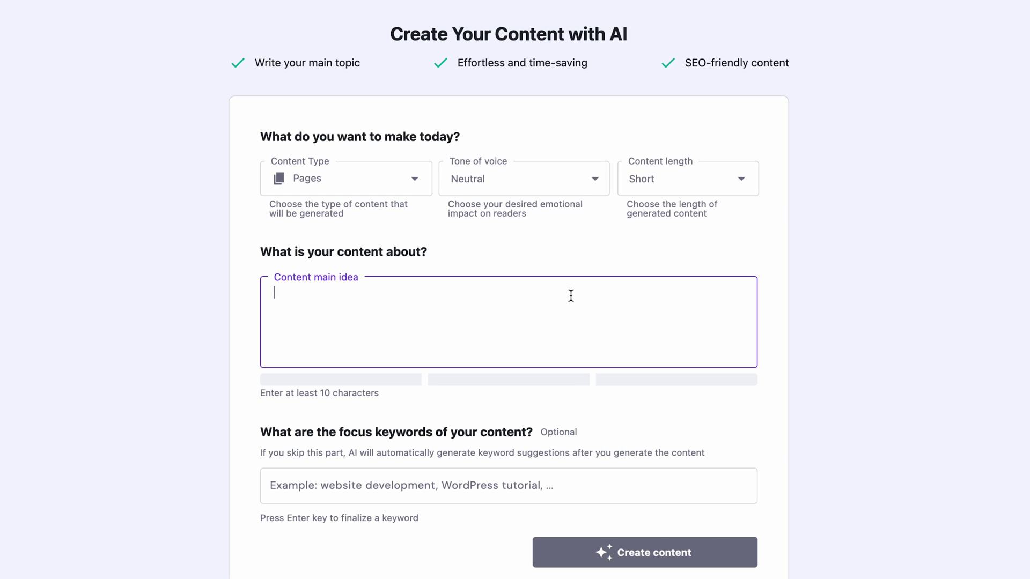
{"action": "type", "text": "Generate"}
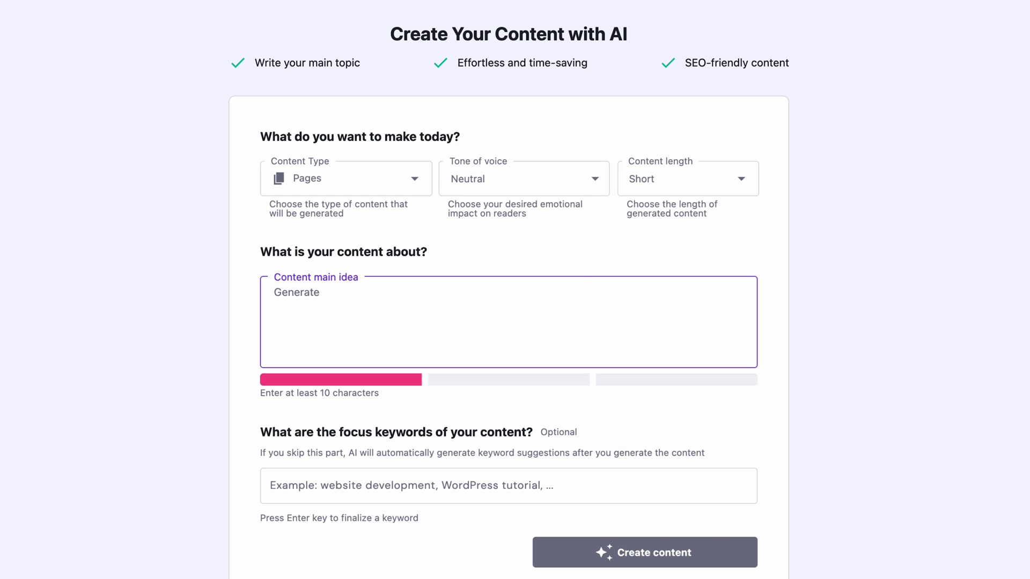
{"action": "type", "text": " an FAQ "}
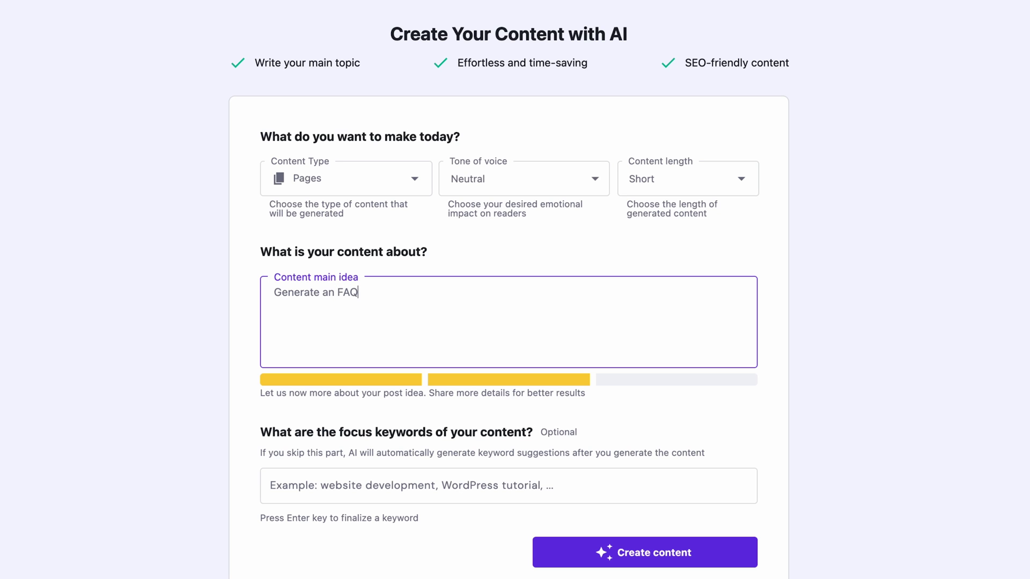
{"action": "type", "text": "page for an online store selling insulated mugs."}
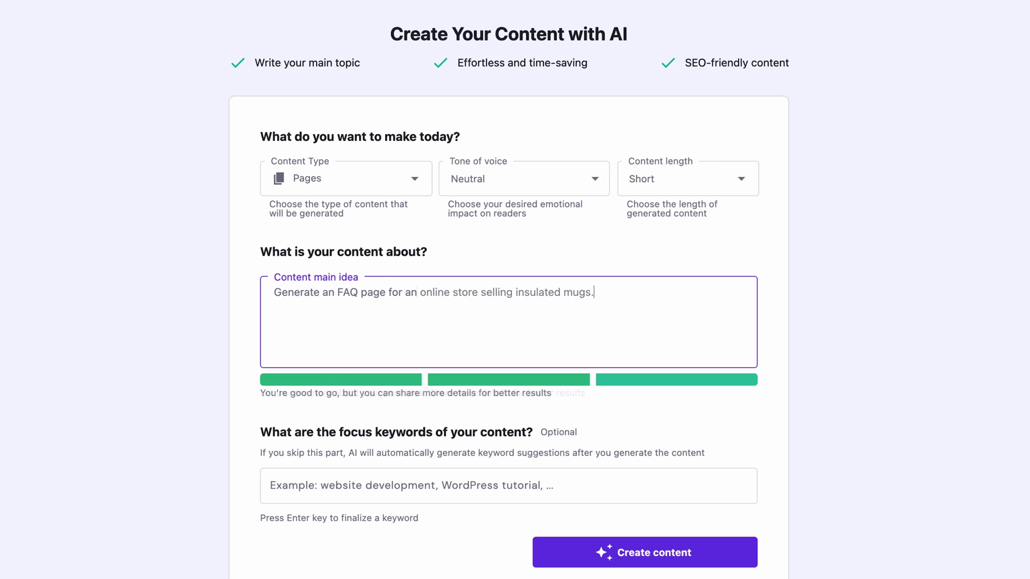
{"action": "left_click", "coordinate": [514, 478]}
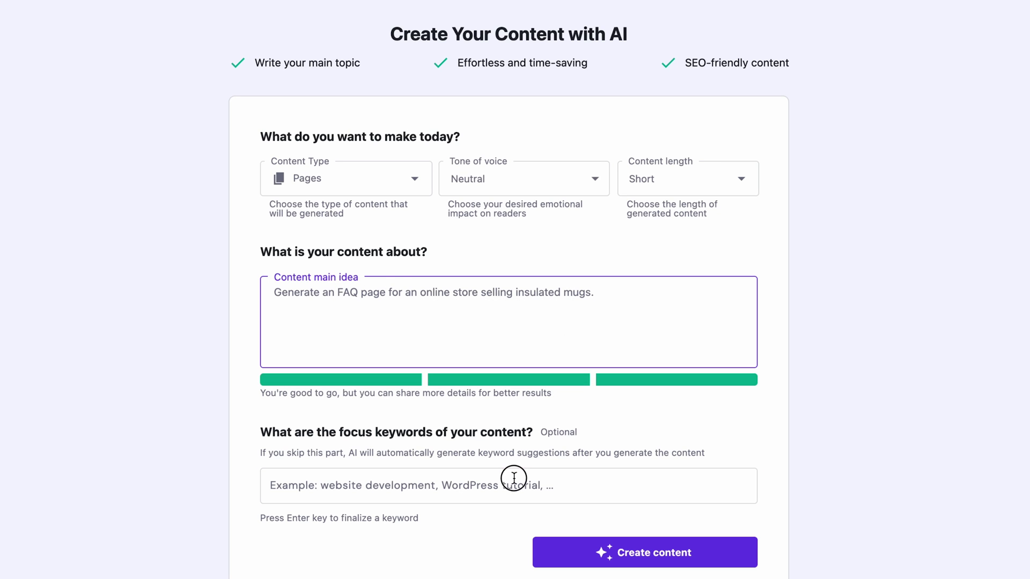
{"action": "type", "text": "online stor"}
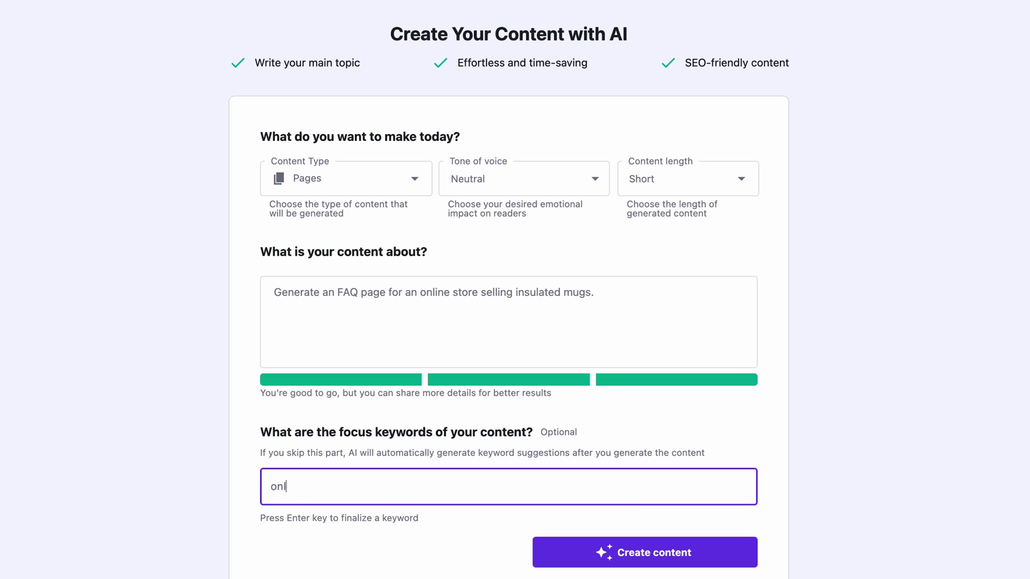
{"action": "type", "text": "e"}
{"action": "key", "text": "Return"}
{"action": "type", "text": "mug"}
{"action": "key", "text": "Return"}
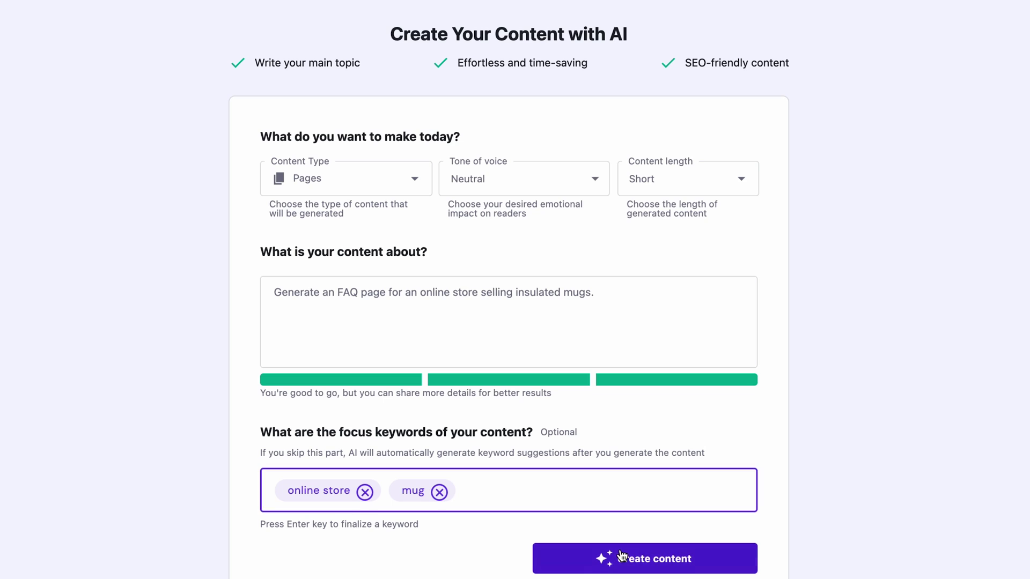
{"action": "left_click", "coordinate": [620, 550]}
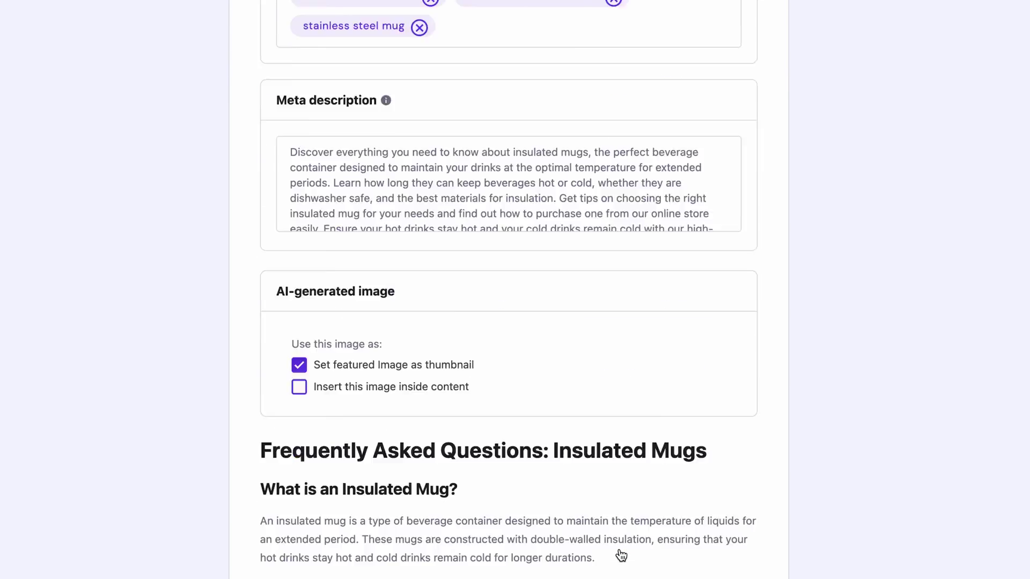
{"action": "scroll", "coordinate": [619, 549], "scroll_direction": "down", "scroll_amount": 12}
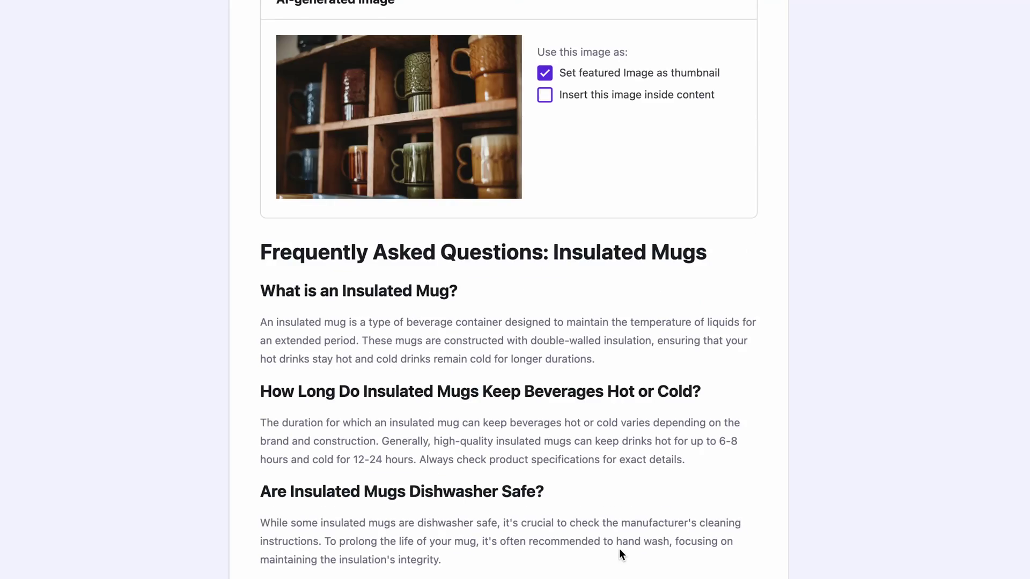
Step: Open the generated FAQ as a draft and place an AI Content Creator block under the title
{"action": "left_click", "coordinate": [633, 501]}
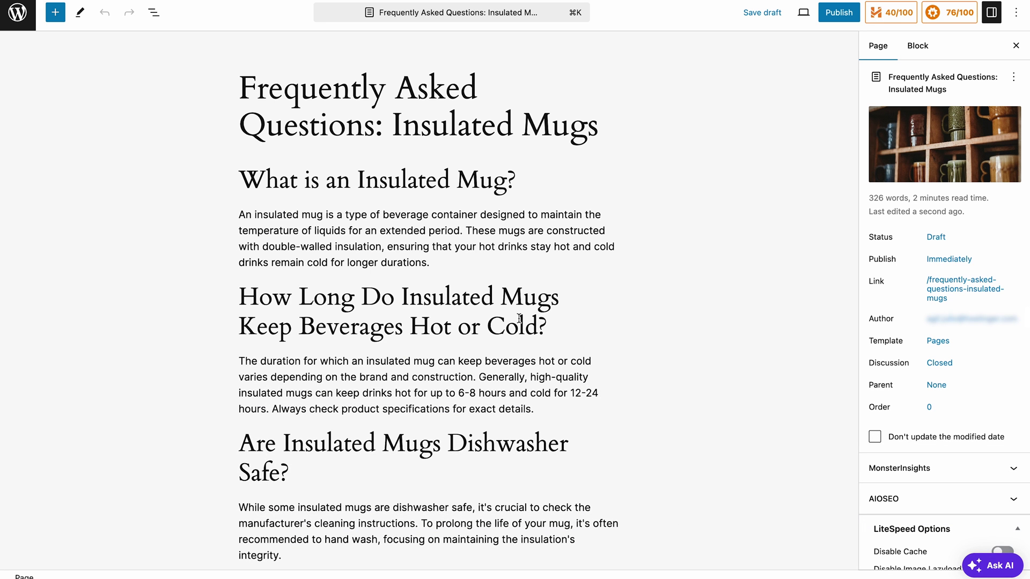
{"action": "left_click", "coordinate": [418, 221]}
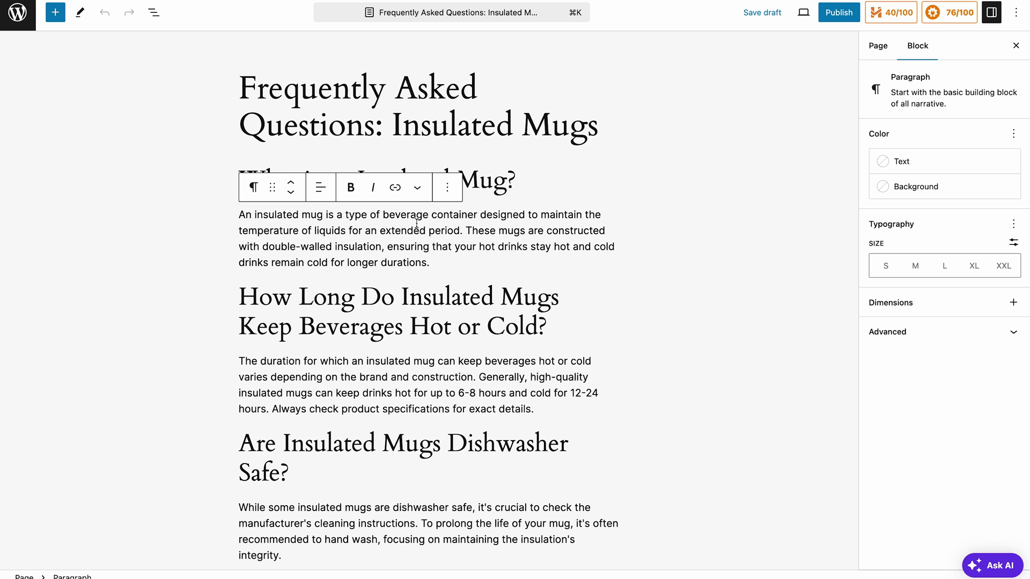
{"action": "double_click", "coordinate": [417, 222]}
{"action": "left_click", "coordinate": [426, 266]}
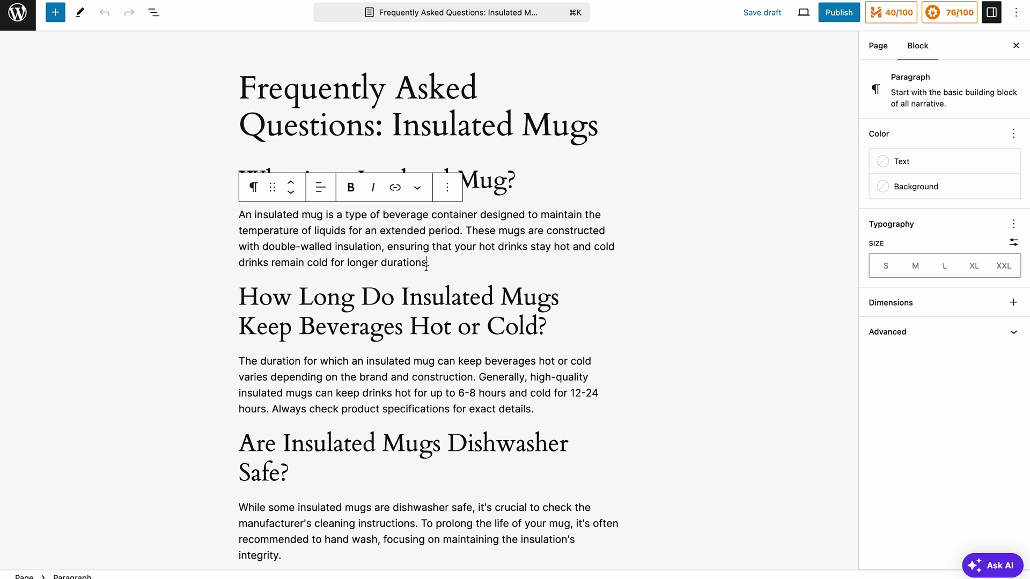
{"action": "left_click", "coordinate": [50, 17]}
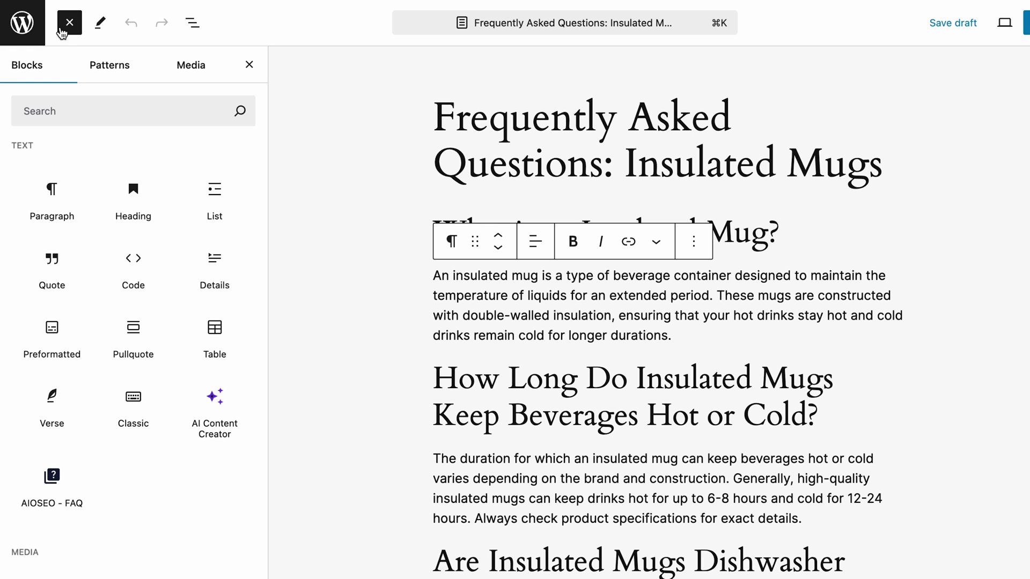
{"action": "left_click_drag", "start_coordinate": [217, 412], "coordinate": [468, 209]}
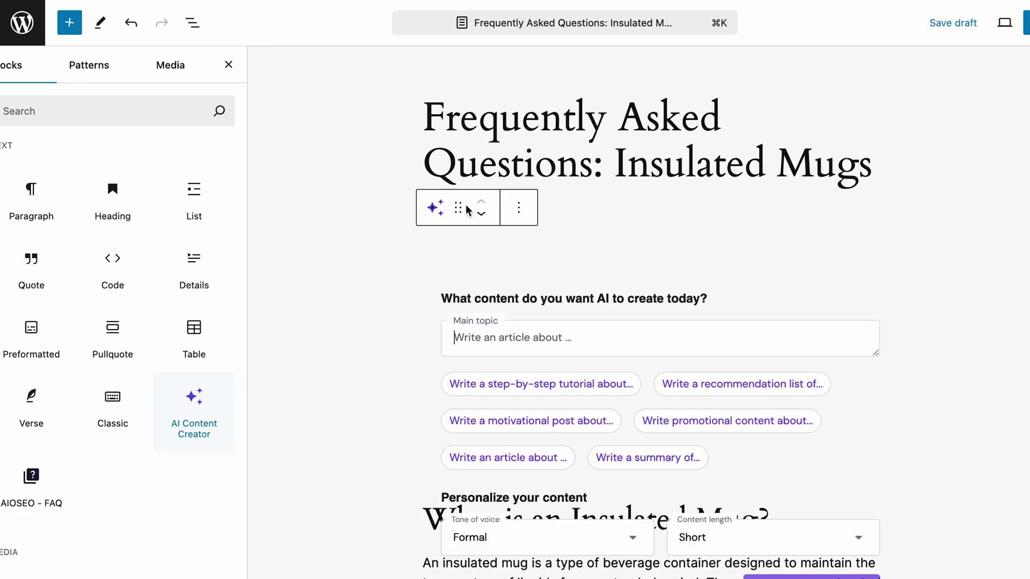
Step: Change the FAQ page's URL slug to faq-mugs and publish the page
{"action": "left_click", "coordinate": [462, 352]}
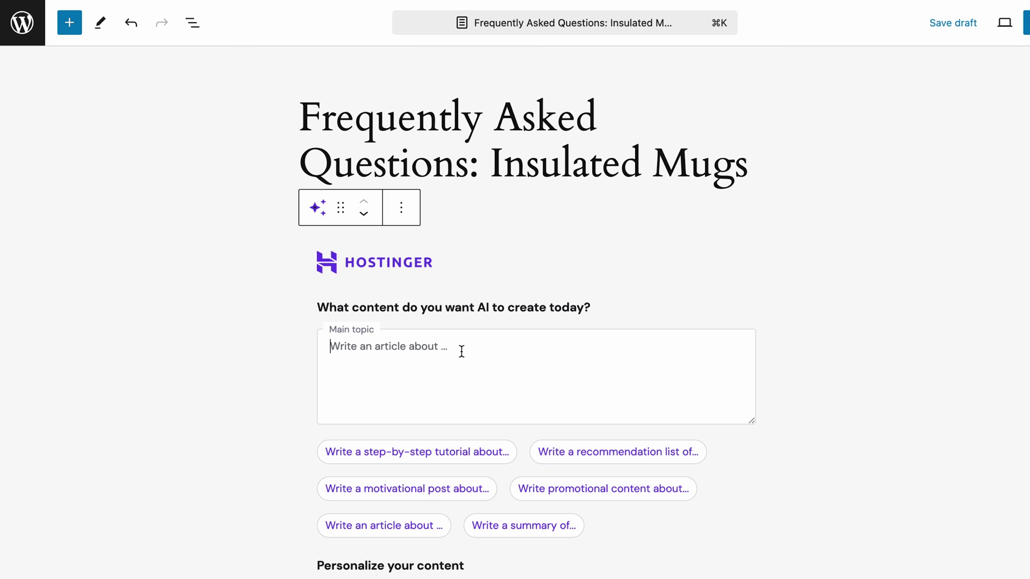
{"action": "left_click", "coordinate": [837, 66]}
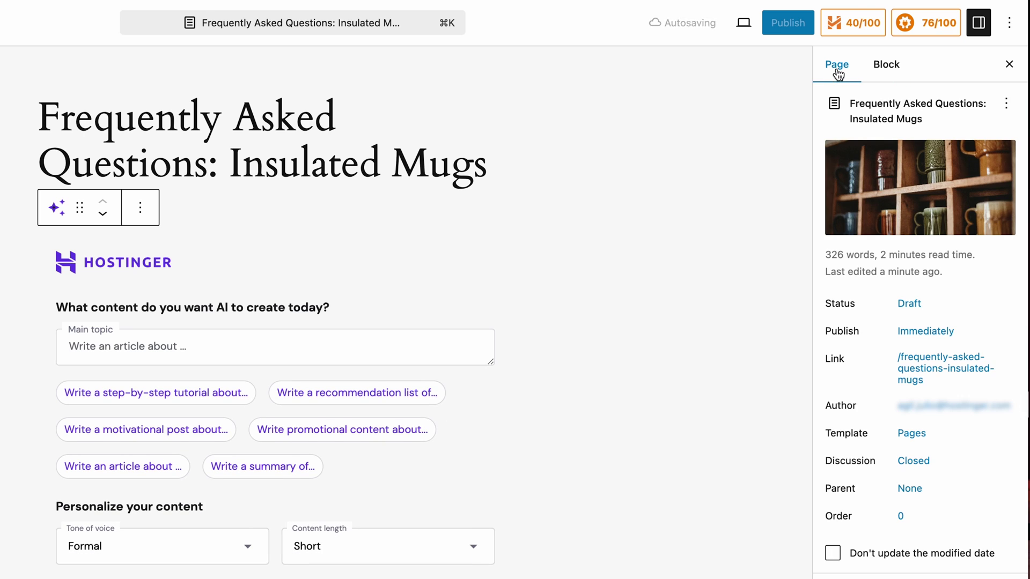
{"action": "left_click", "coordinate": [918, 369]}
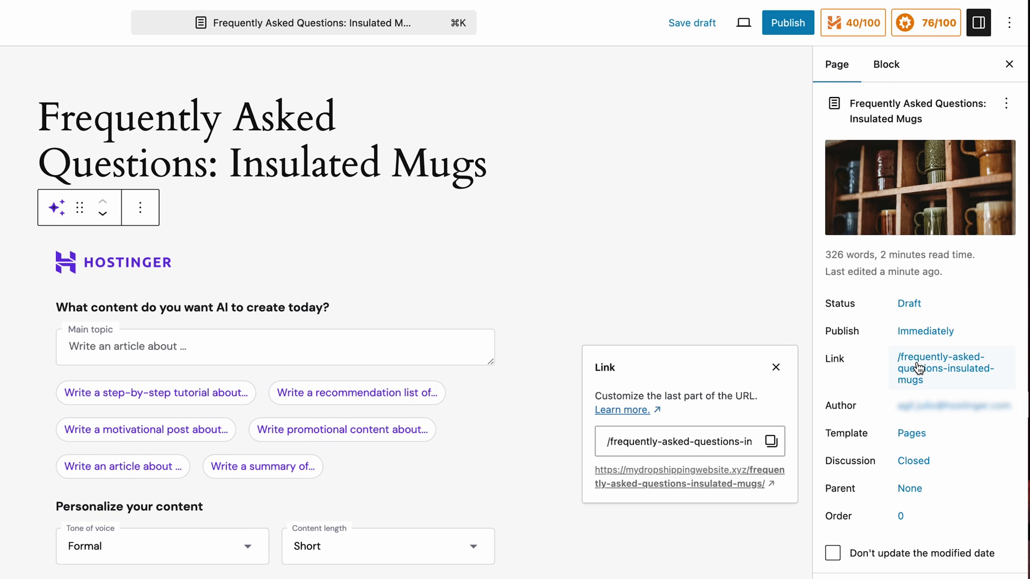
{"action": "triple_click", "coordinate": [721, 441]}
{"action": "type", "text": "faq-mugs"}
{"action": "left_click", "coordinate": [729, 493]}
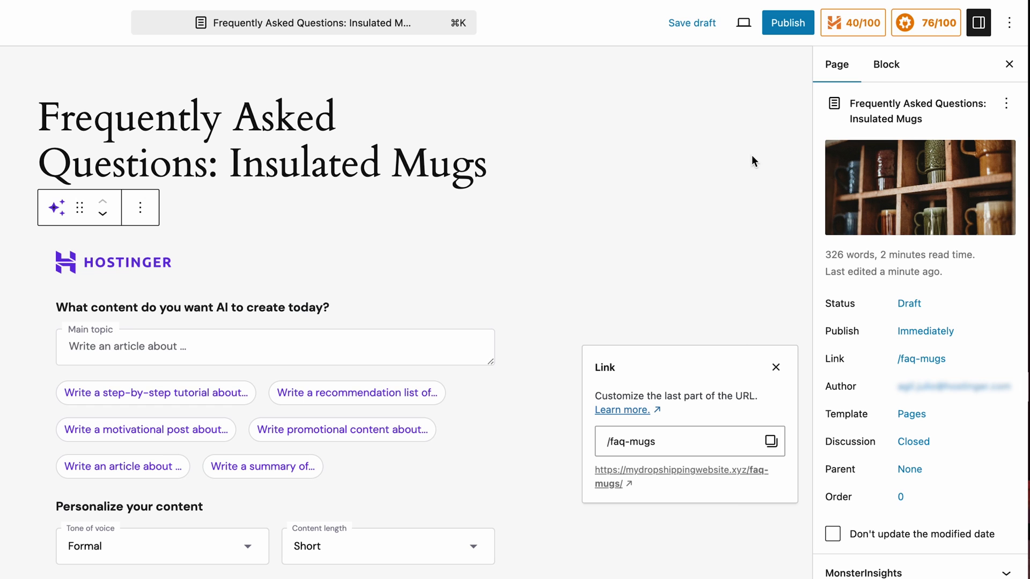
{"action": "left_click", "coordinate": [788, 23]}
{"action": "left_click", "coordinate": [871, 24]}
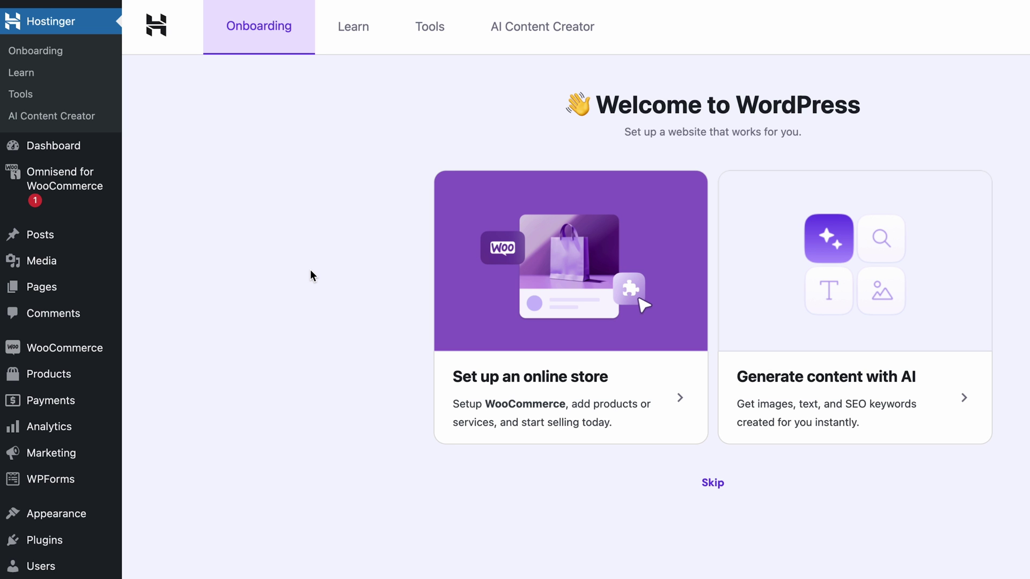
Step: Open All Pages to confirm the Insulated Mugs FAQ page is listed as Published
{"action": "left_click", "coordinate": [73, 288]}
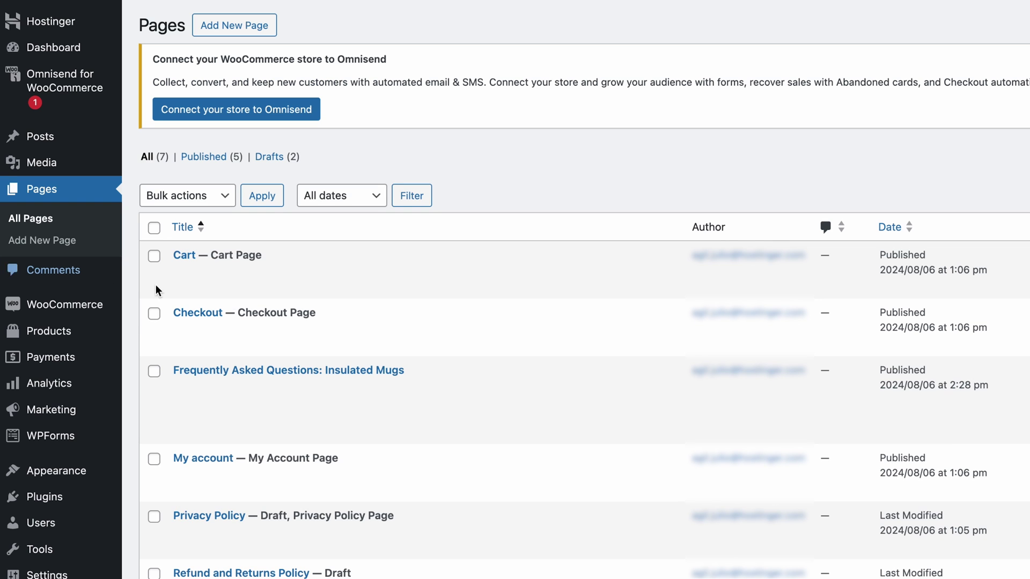
{"action": "scroll", "coordinate": [397, 278], "scroll_direction": "down", "scroll_amount": 5}
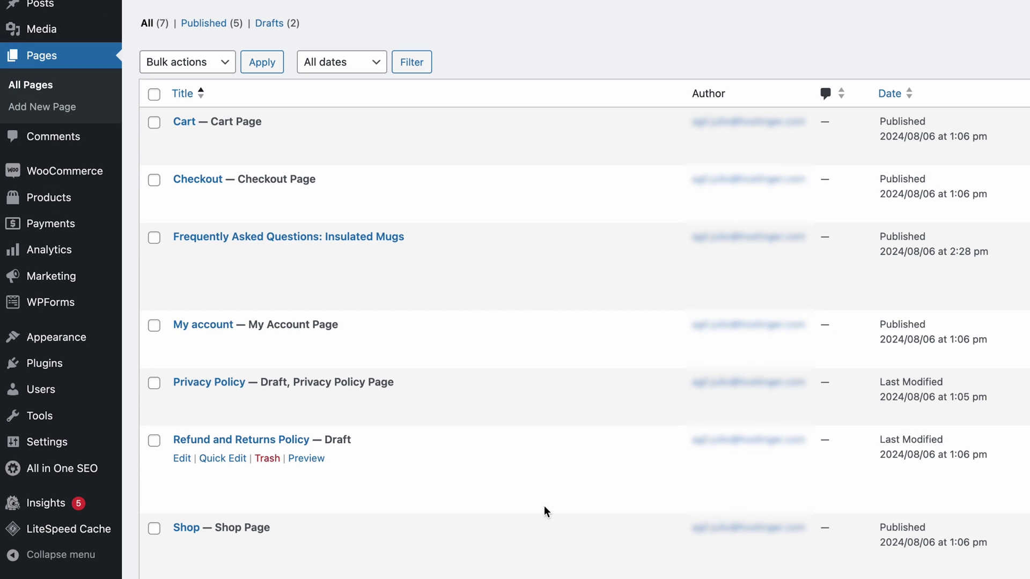
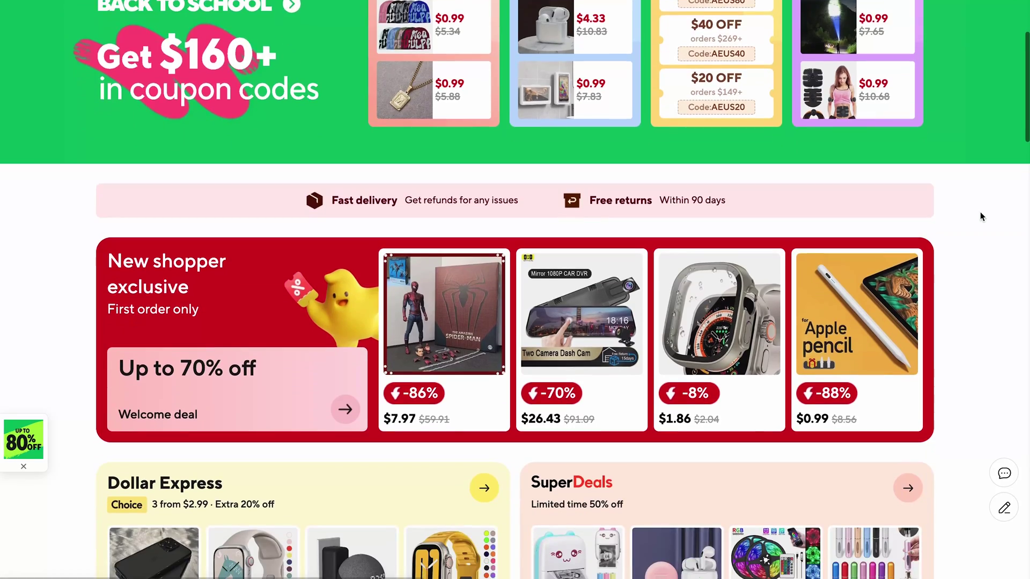
{"action": "scroll", "coordinate": [980, 215], "scroll_direction": "down", "scroll_amount": 4}
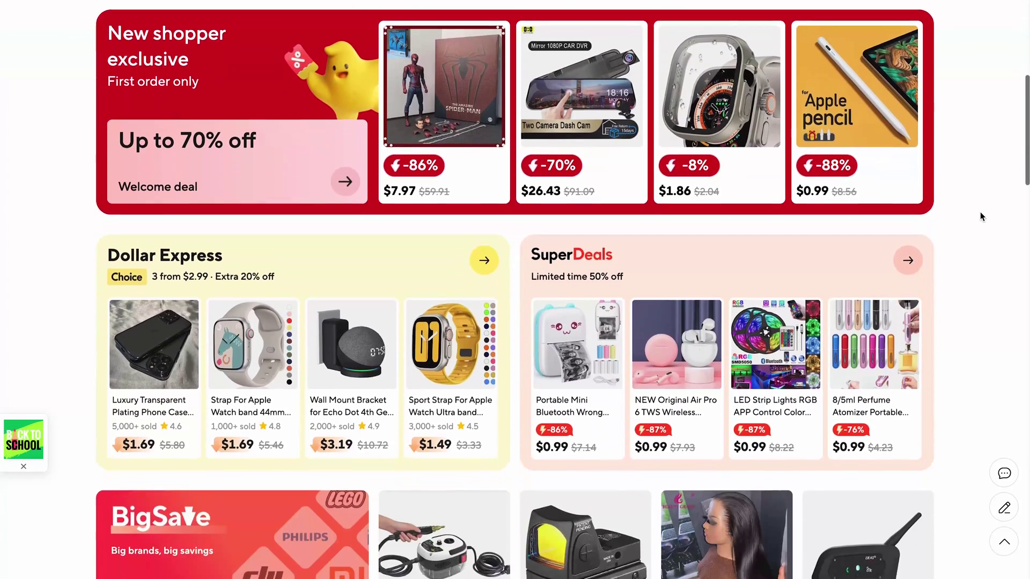
{"action": "scroll", "coordinate": [980, 216], "scroll_direction": "down", "scroll_amount": 3}
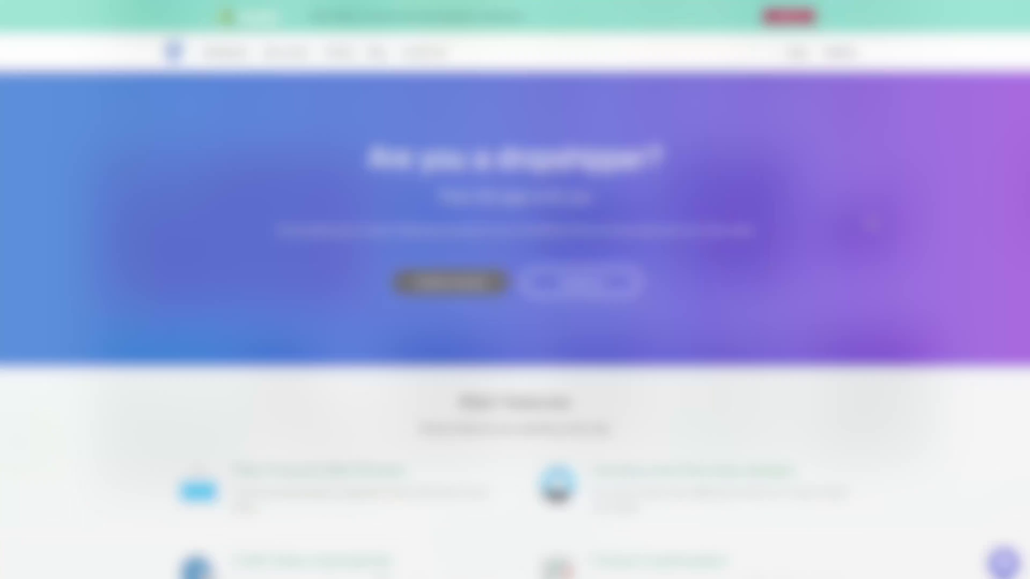
{"action": "scroll", "coordinate": [870, 218], "scroll_direction": "down", "scroll_amount": 2}
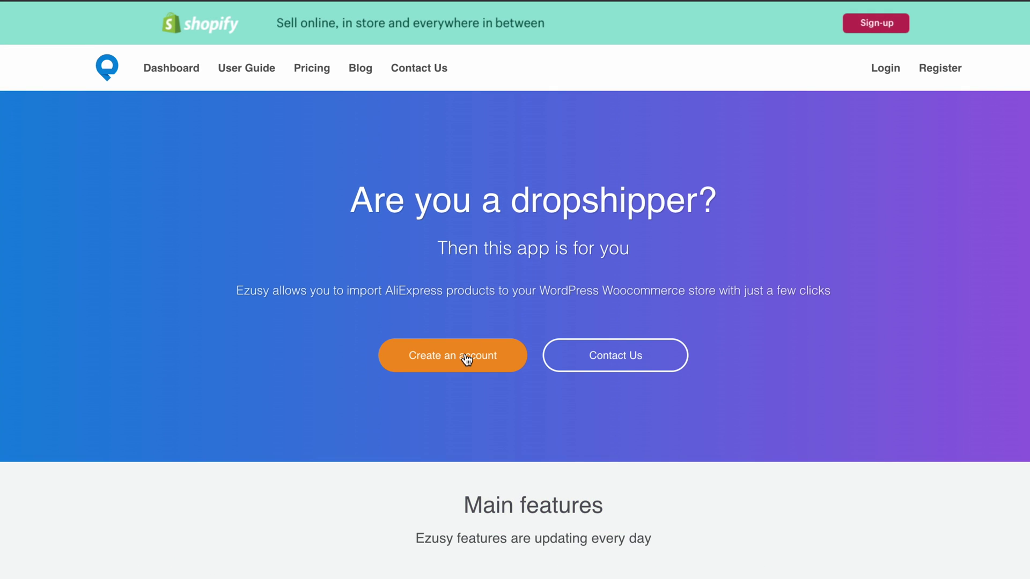
{"action": "left_click", "coordinate": [467, 357]}
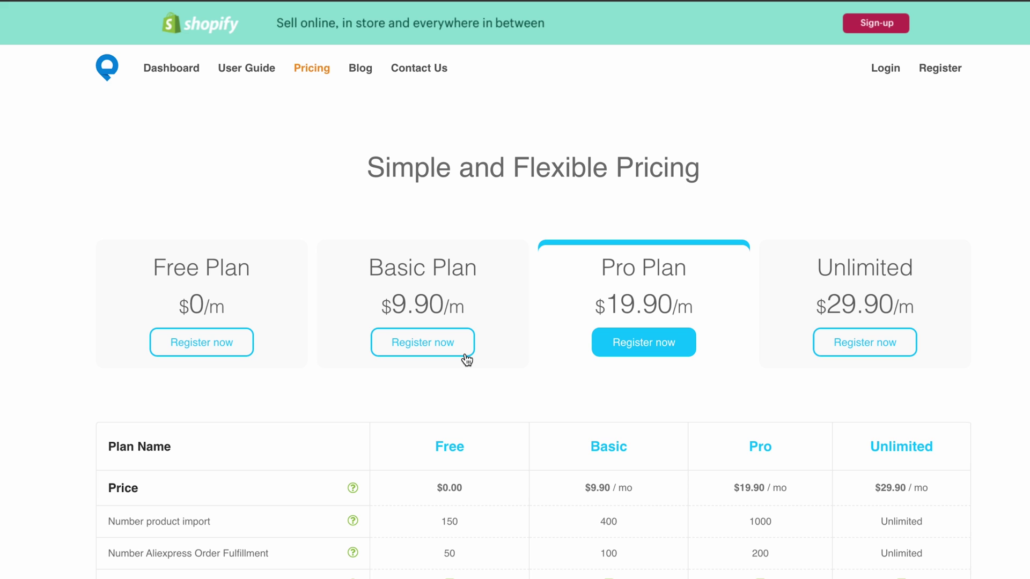
{"action": "left_click", "coordinate": [199, 348]}
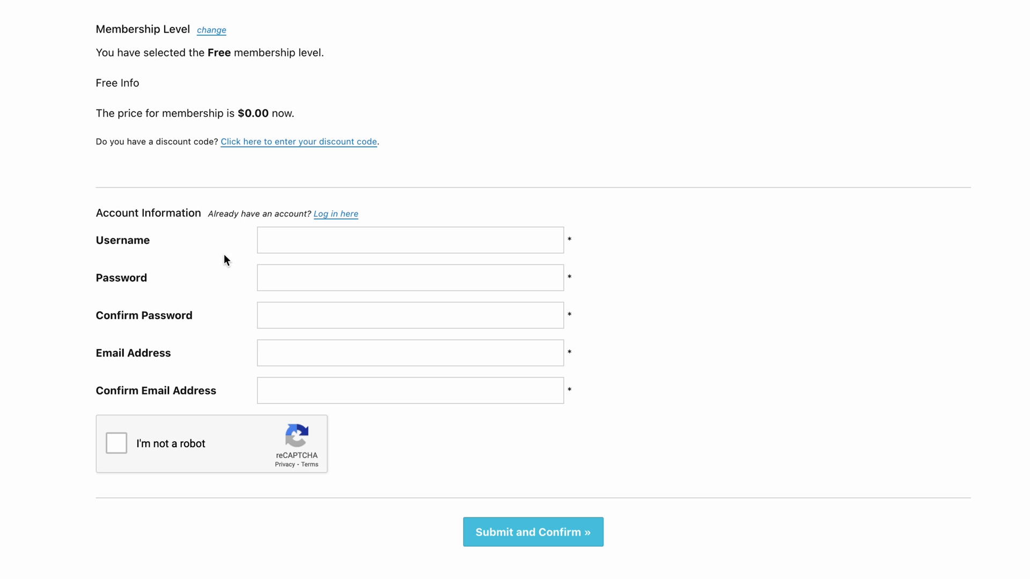
Step: Fill the registration form with saved credentials, pass reCAPTCHA, submit, and enter the Ezusy dashboard
{"action": "left_click", "coordinate": [316, 243]}
{"action": "type", "text": "hosting"}
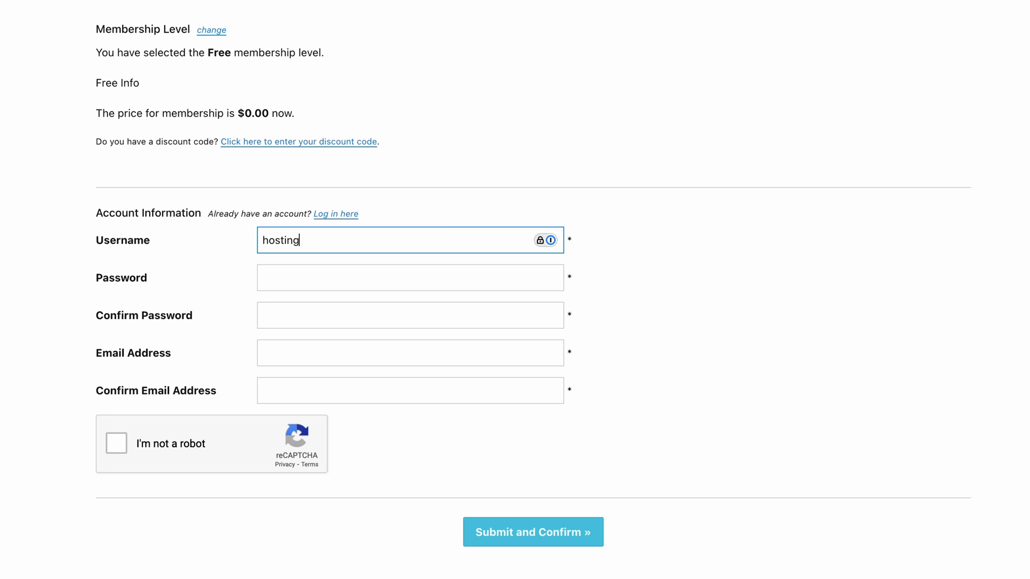
{"action": "key", "text": "Down"}
{"action": "key", "text": "Return"}
{"action": "left_click", "coordinate": [181, 438]}
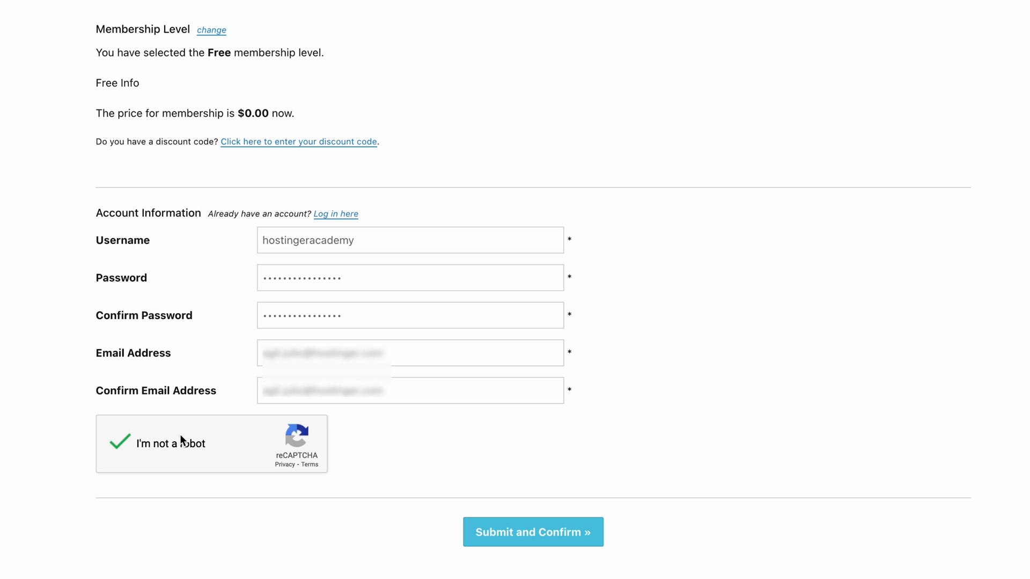
{"action": "left_click", "coordinate": [527, 525]}
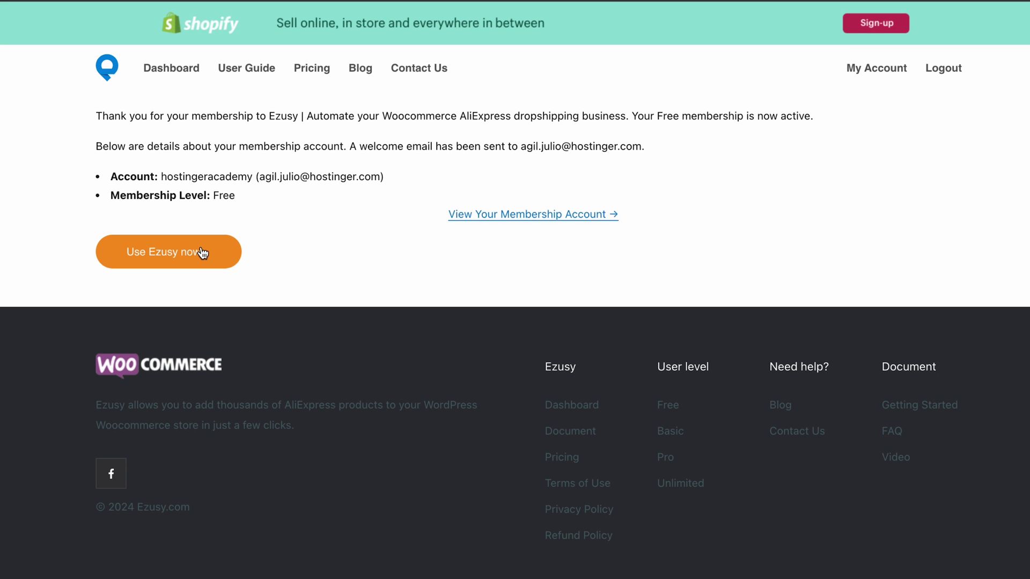
{"action": "left_click", "coordinate": [202, 252]}
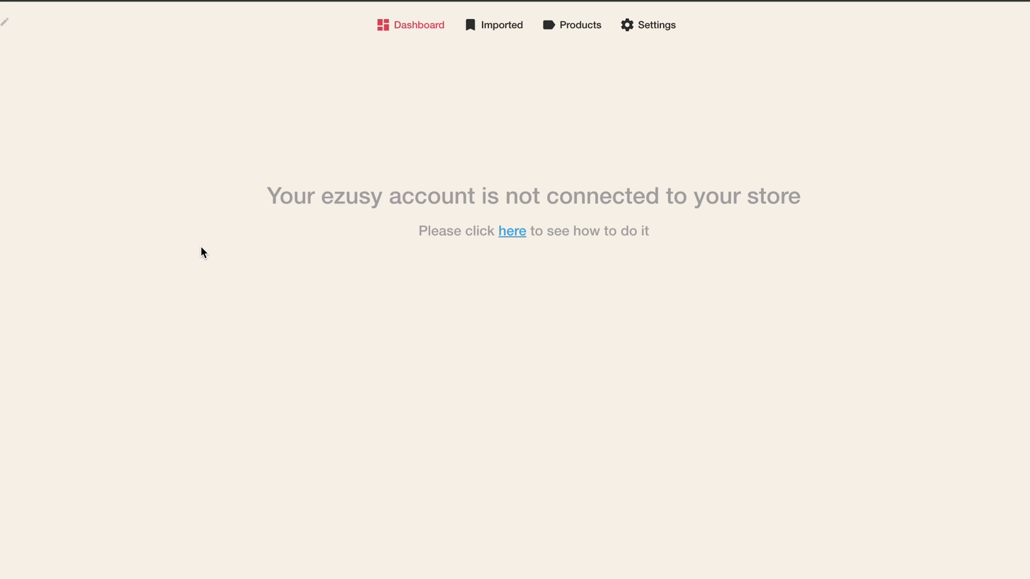
{"action": "left_click", "coordinate": [663, 21]}
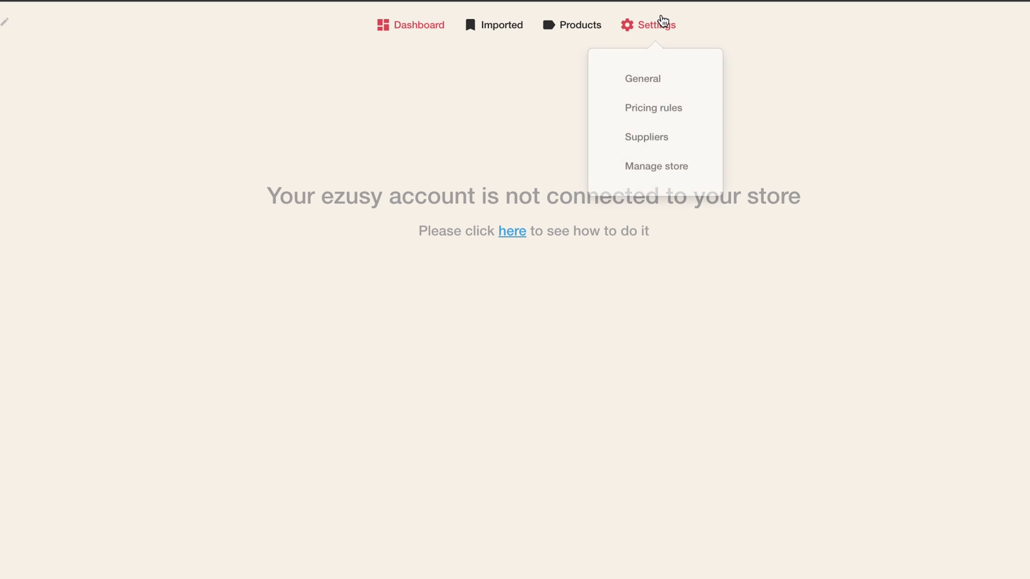
{"action": "left_click", "coordinate": [647, 82]}
{"action": "left_click", "coordinate": [401, 182]}
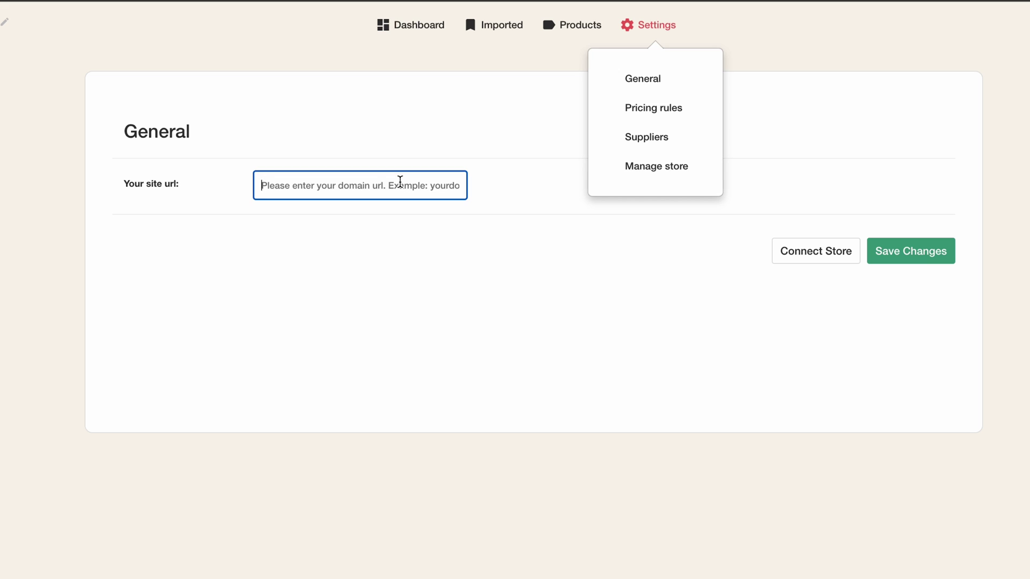
{"action": "key", "text": "ctrl+v"}
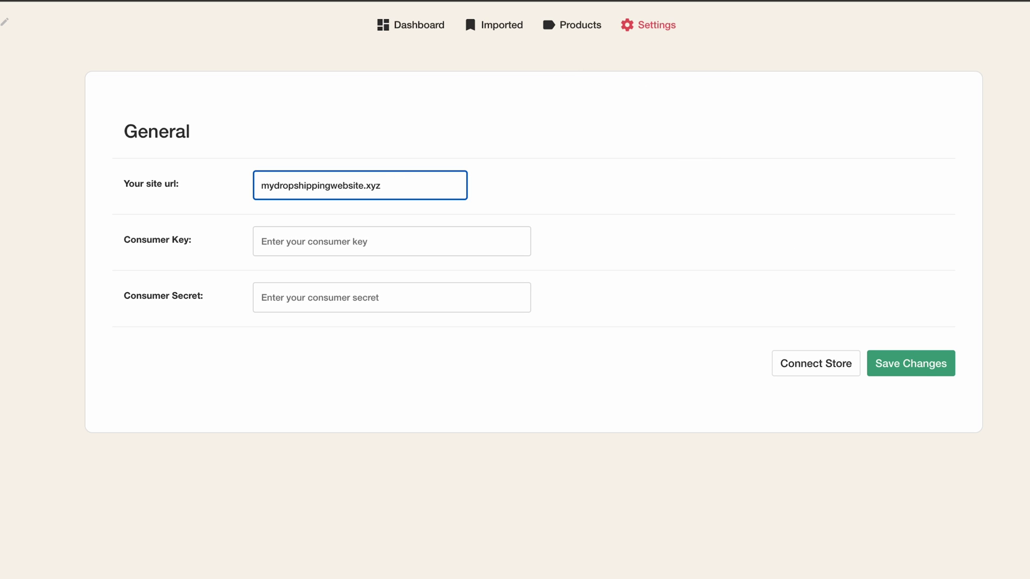
{"action": "left_click", "coordinate": [819, 365]}
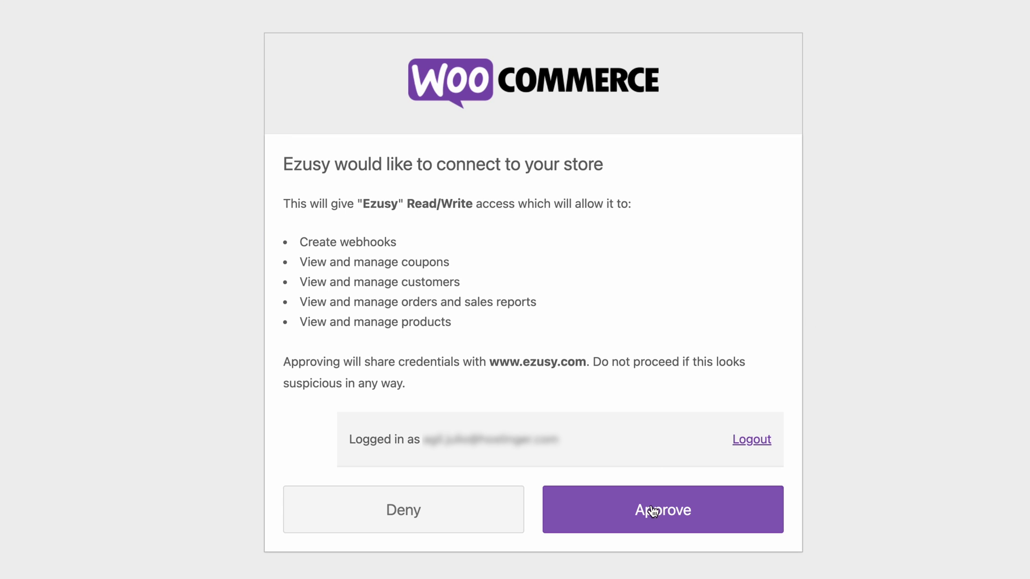
{"action": "left_click", "coordinate": [651, 517]}
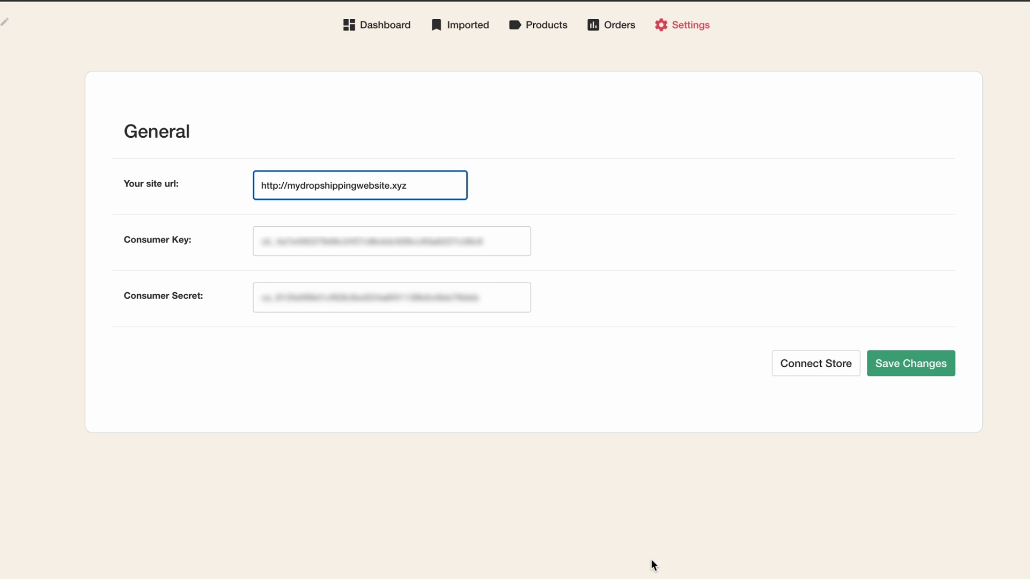
{"action": "left_click", "coordinate": [899, 368]}
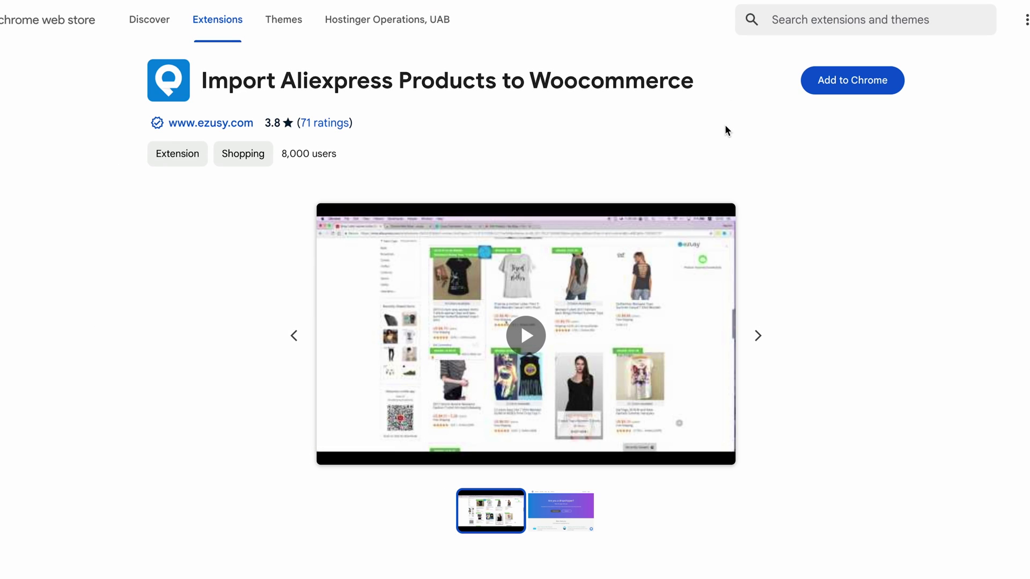
Step: Add the Import Aliexpress Products to Woocommerce extension to Chrome
{"action": "left_click", "coordinate": [850, 93]}
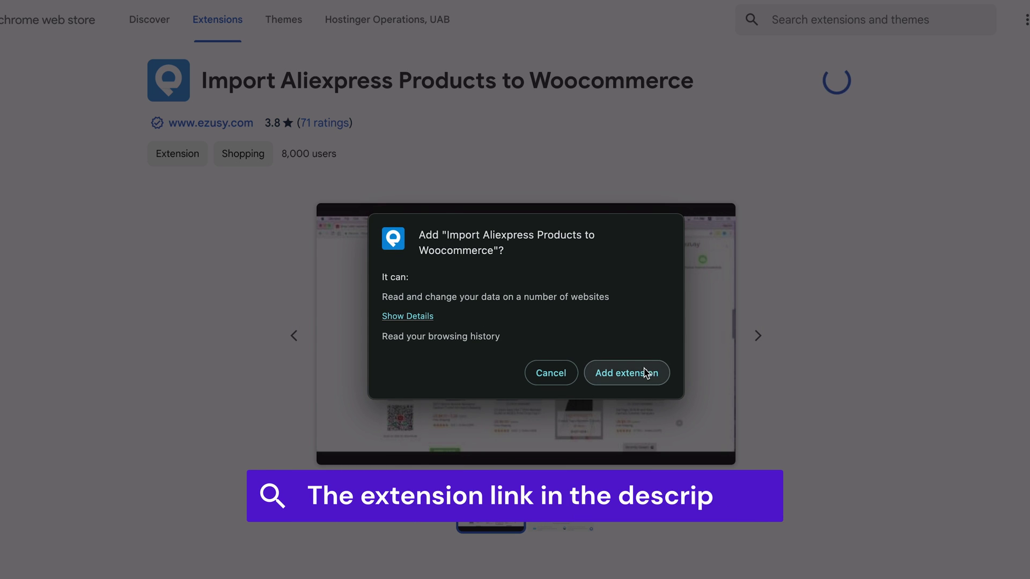
{"action": "left_click", "coordinate": [651, 370]}
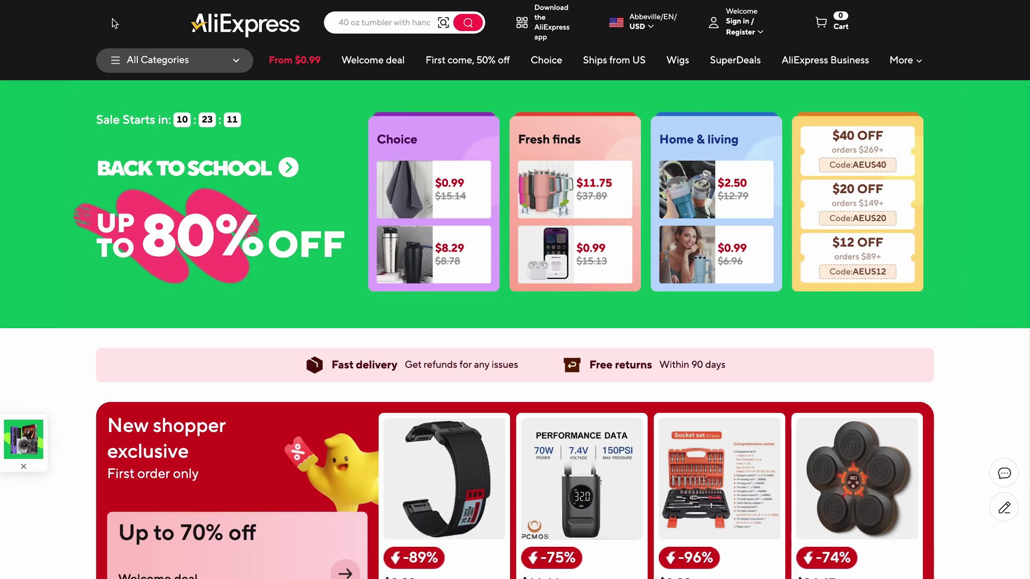
{"action": "left_click", "coordinate": [340, 23]}
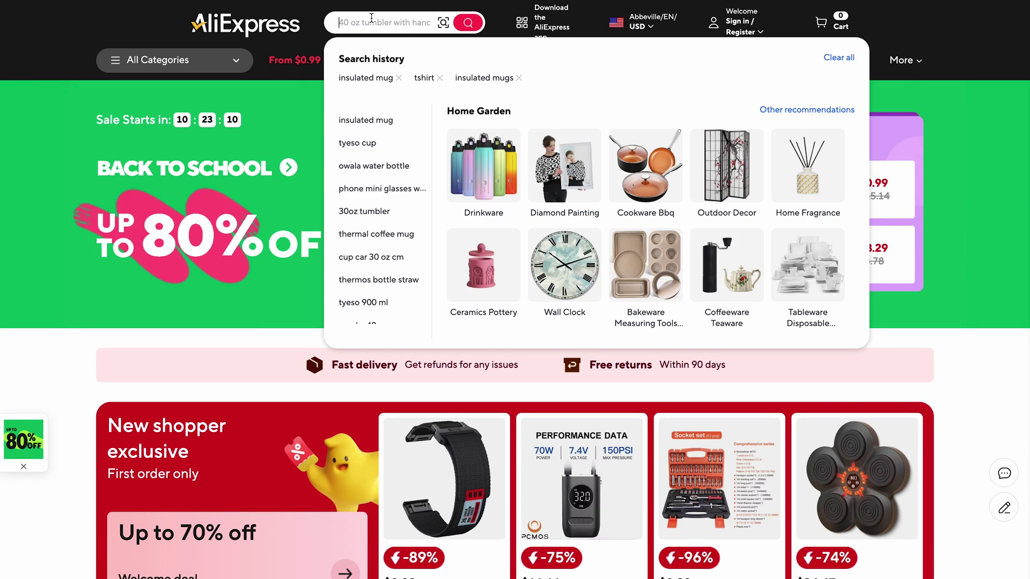
Step: Search AliExpress for 'insulted mug' and import the first Tyeso tumbler result into Ezusy
{"action": "type", "text": "insulte"}
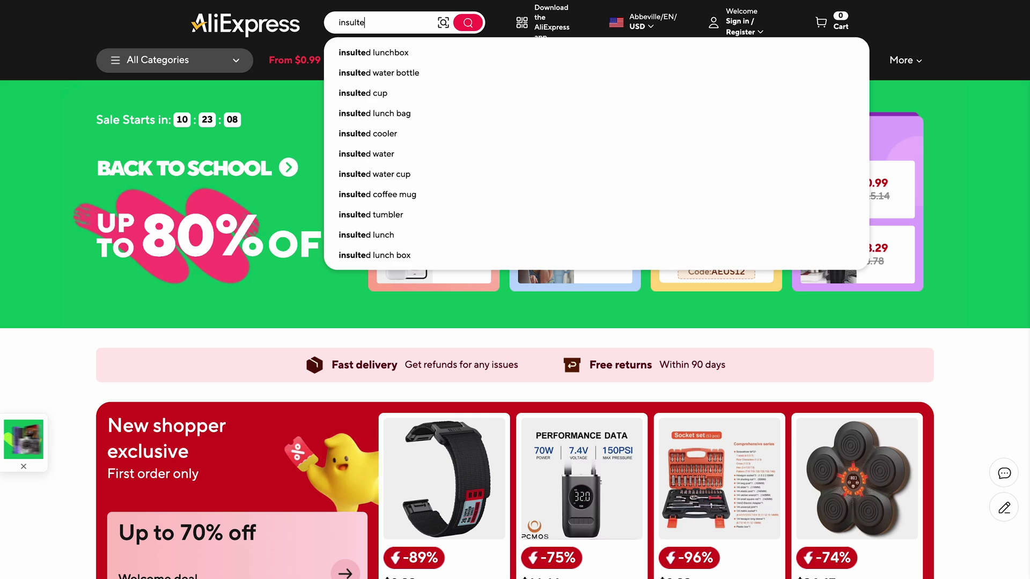
{"action": "type", "text": "d mug"}
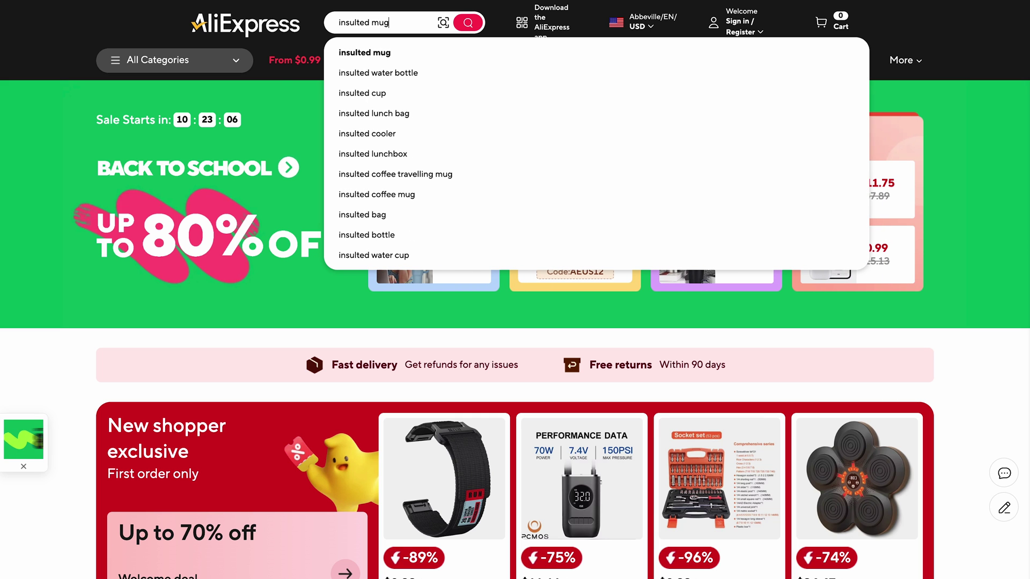
{"action": "key", "text": "Return"}
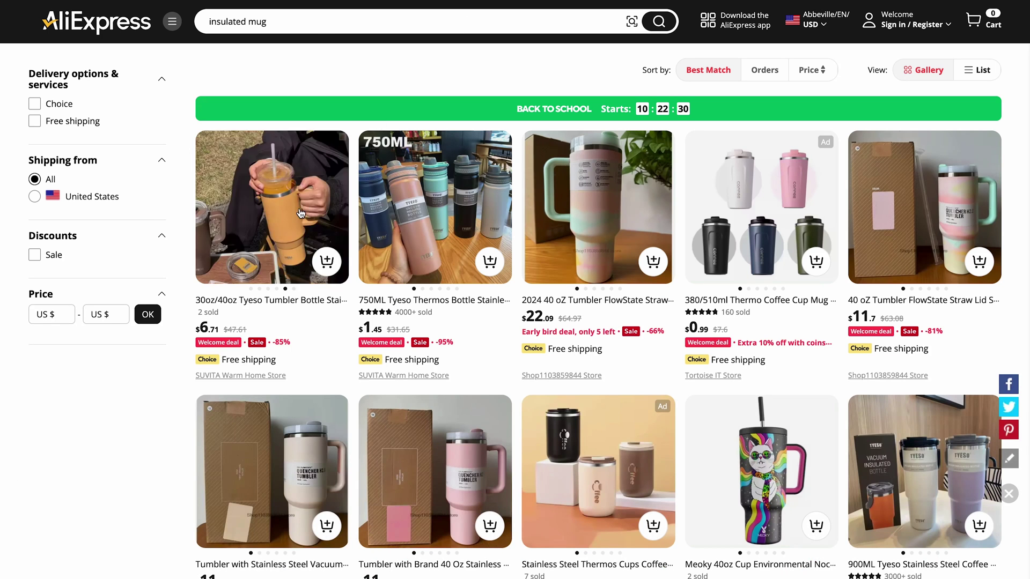
{"action": "left_click", "coordinate": [295, 218]}
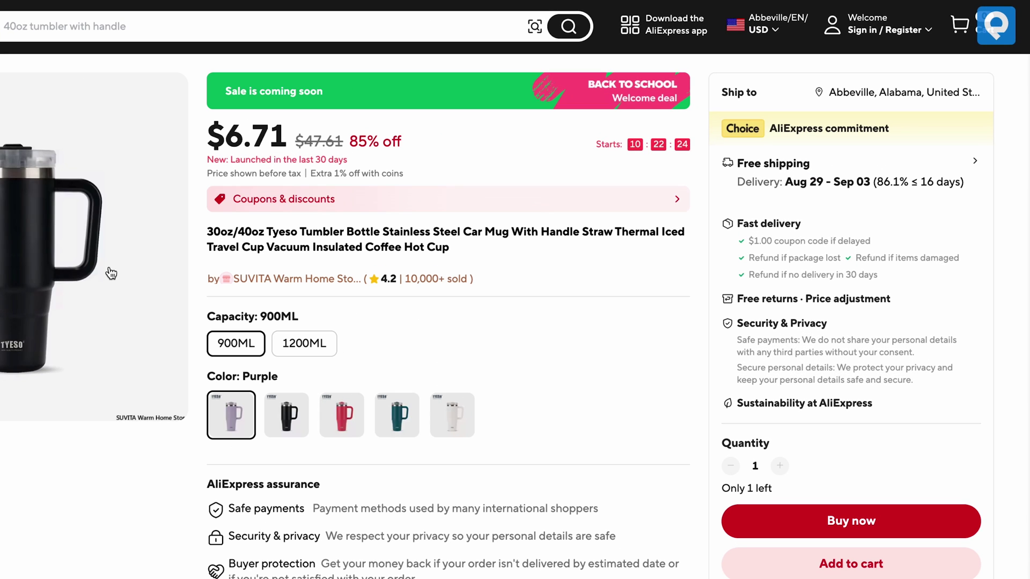
{"action": "left_click", "coordinate": [995, 25]}
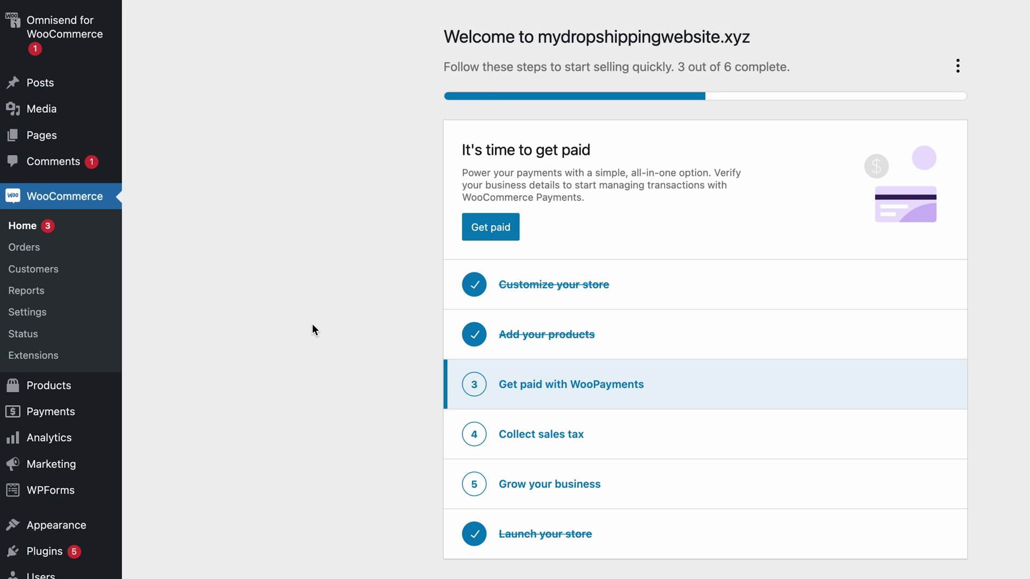
Step: Move the T-Shirt product to the trash via bulk action and open the tumbler for editing
{"action": "left_click", "coordinate": [65, 387]}
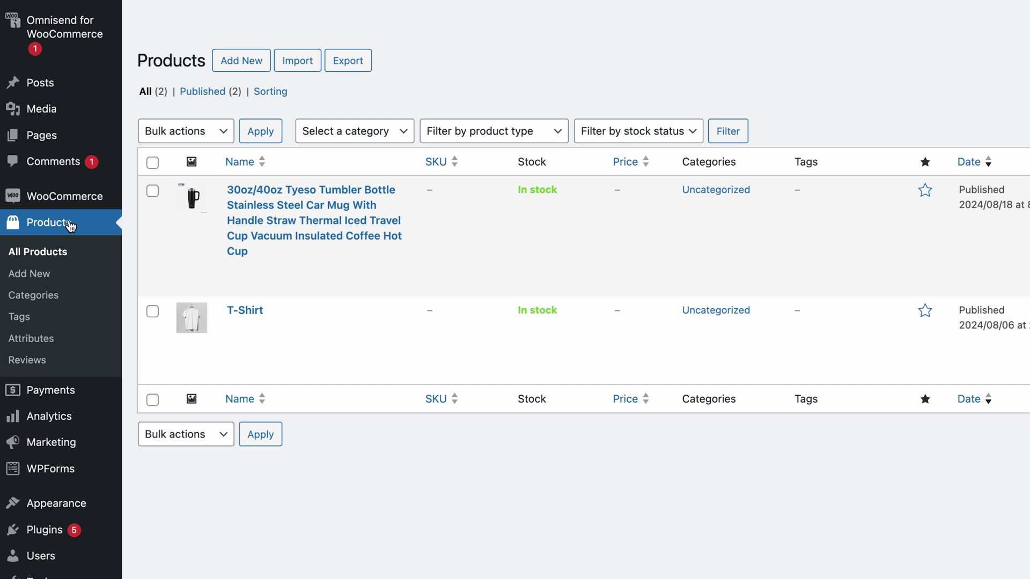
{"action": "left_click", "coordinate": [153, 311]}
{"action": "left_click", "coordinate": [217, 132]}
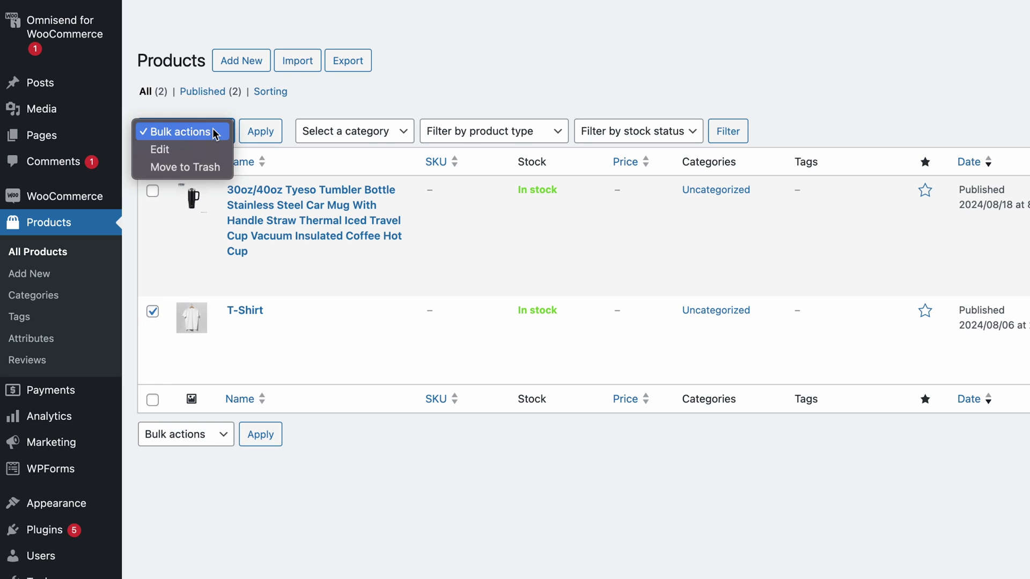
{"action": "left_click", "coordinate": [205, 170]}
{"action": "left_click", "coordinate": [265, 138]}
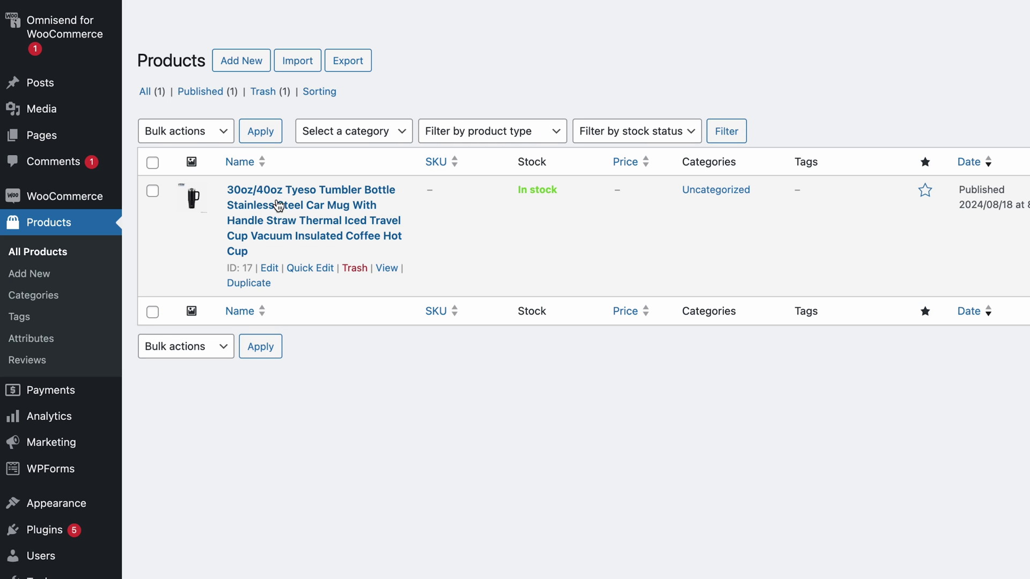
{"action": "left_click", "coordinate": [270, 269]}
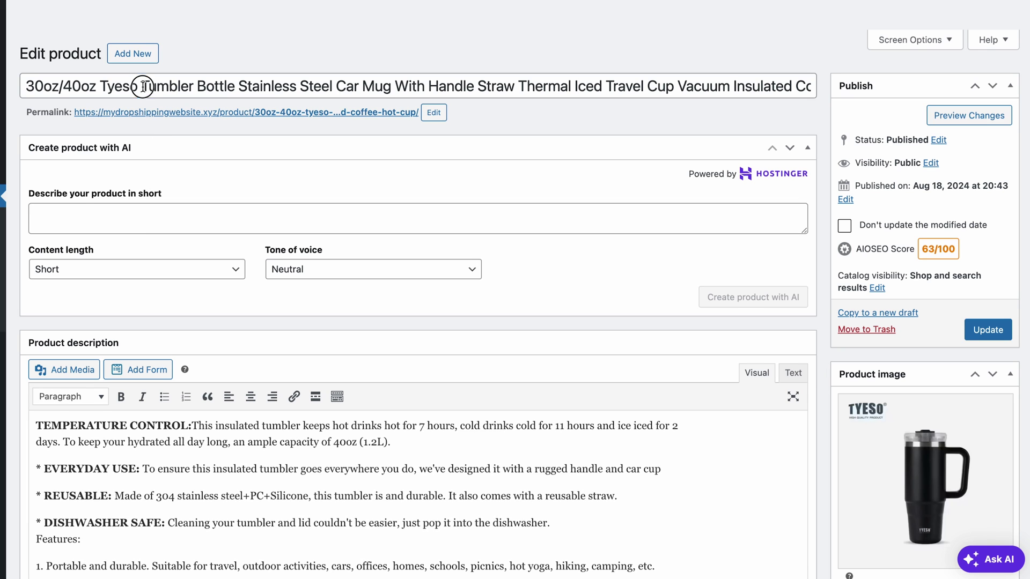
Step: Trim the product title down to 'Tumbler Bottle Stainless Steel'
{"action": "left_click_drag", "start_coordinate": [141, 86], "coordinate": [21, 85]}
{"action": "key", "text": "BackSpace"}
{"action": "left_click_drag", "start_coordinate": [217, 86], "coordinate": [813, 86]}
{"action": "key", "text": "Delete"}
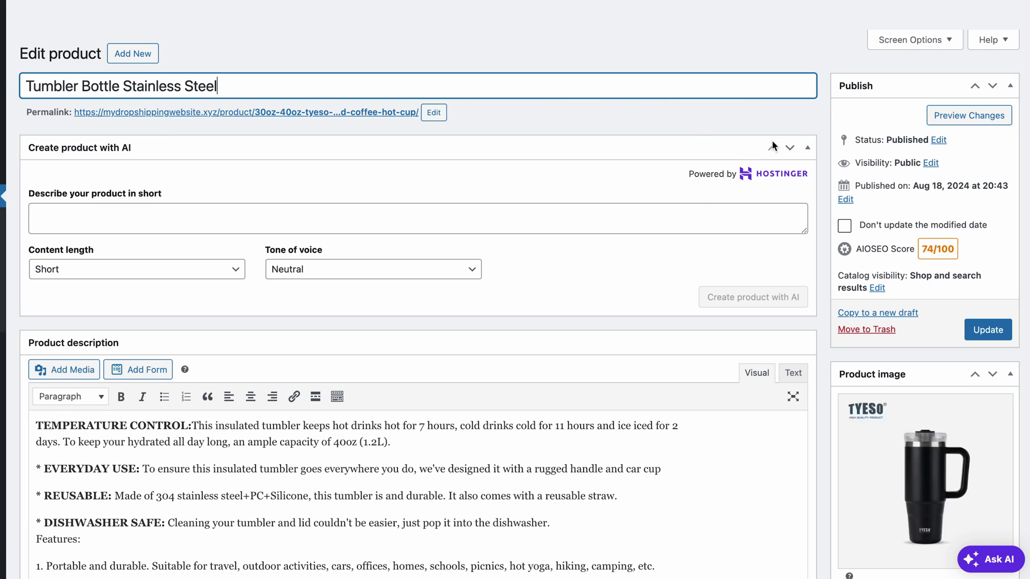
{"action": "scroll", "coordinate": [638, 263], "scroll_direction": "down", "scroll_amount": 6}
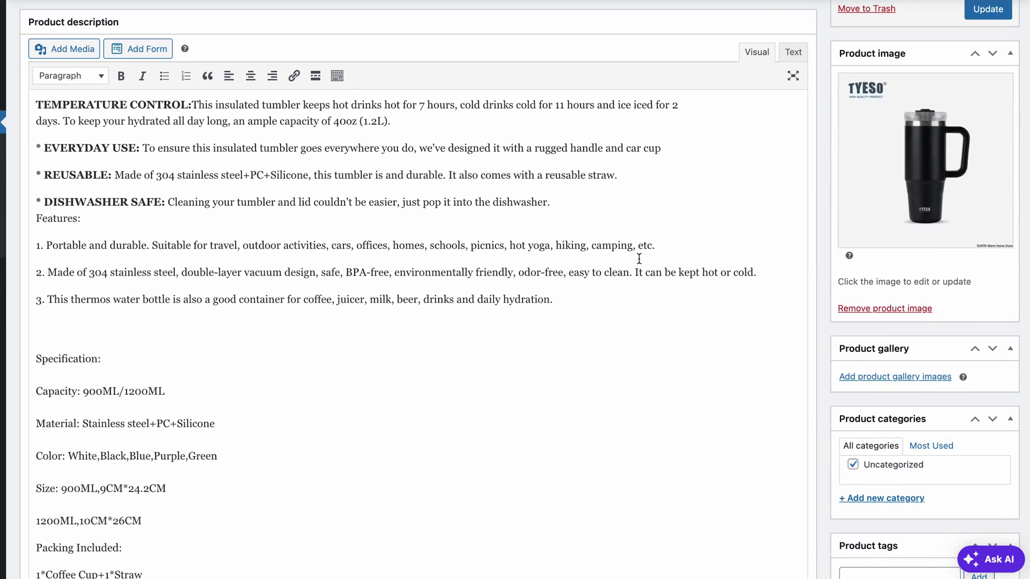
{"action": "left_click", "coordinate": [602, 294]}
{"action": "scroll", "coordinate": [603, 294], "scroll_direction": "up", "scroll_amount": 4}
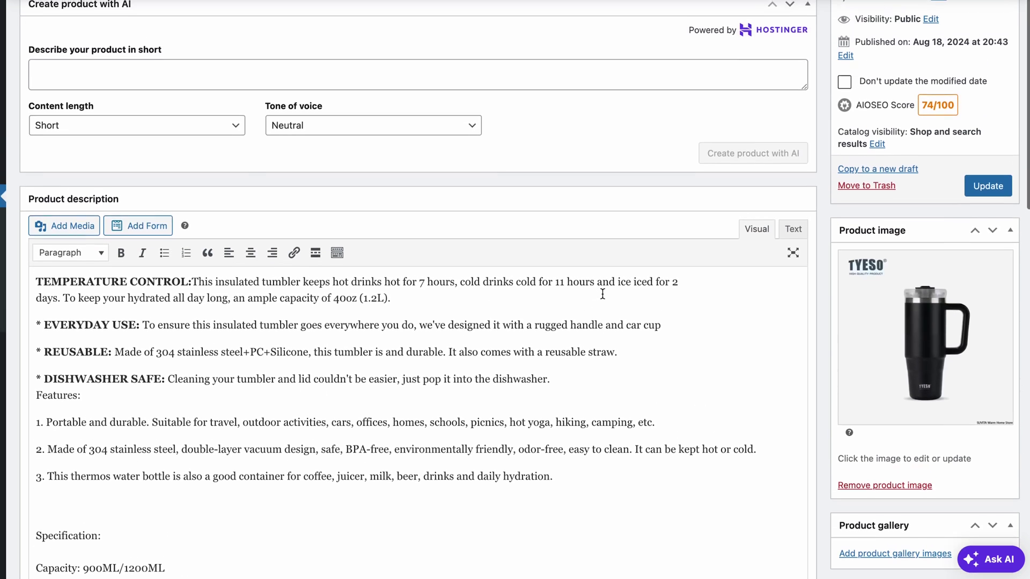
Step: Replace the product description with AI-generated copy from a short 'make the…' prompt
{"action": "left_click", "coordinate": [433, 77]}
{"action": "type", "text": "make the"}
{"action": "key", "text": "Tab"}
{"action": "left_click", "coordinate": [732, 160]}
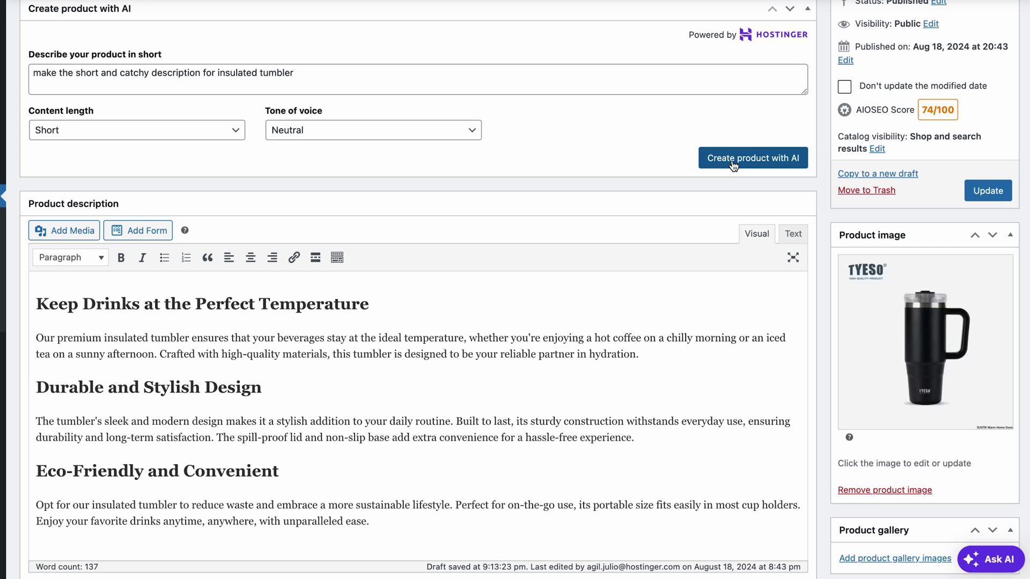
{"action": "scroll", "coordinate": [640, 366], "scroll_direction": "down", "scroll_amount": 5}
{"action": "scroll", "coordinate": [640, 367], "scroll_direction": "down", "scroll_amount": 3}
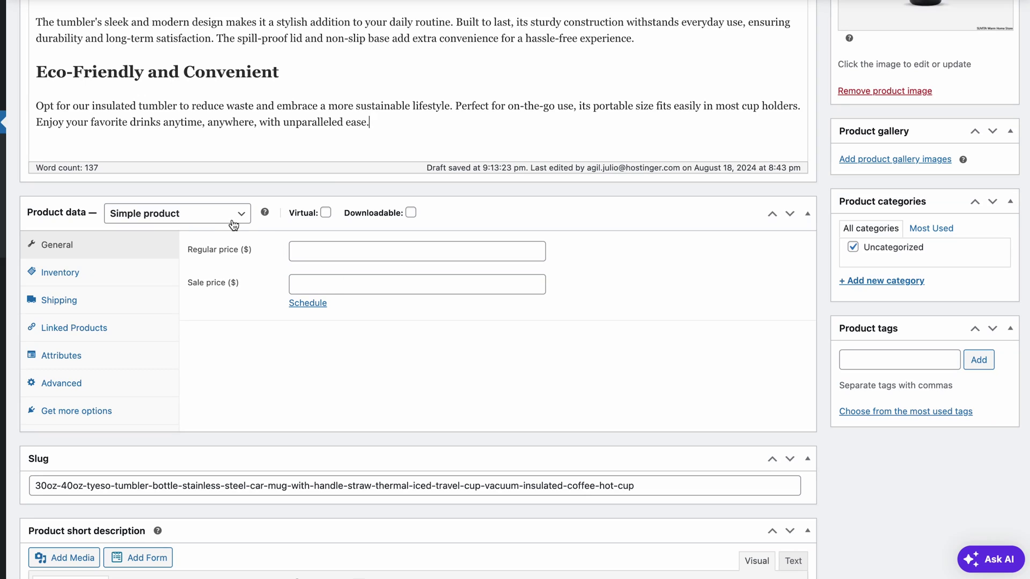
Step: Set the product data type to Variable product
{"action": "left_click", "coordinate": [219, 217]}
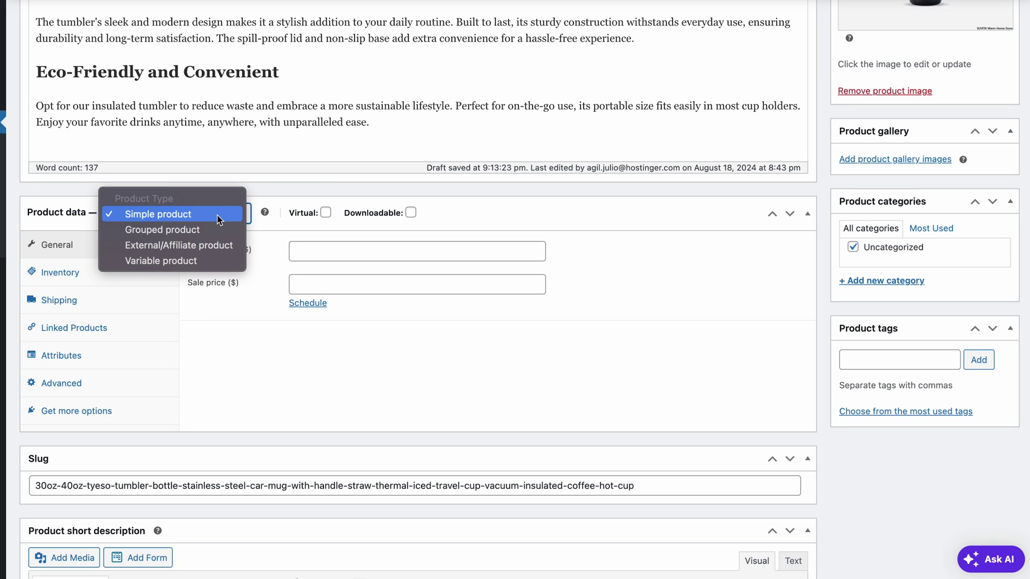
{"action": "left_click", "coordinate": [198, 260]}
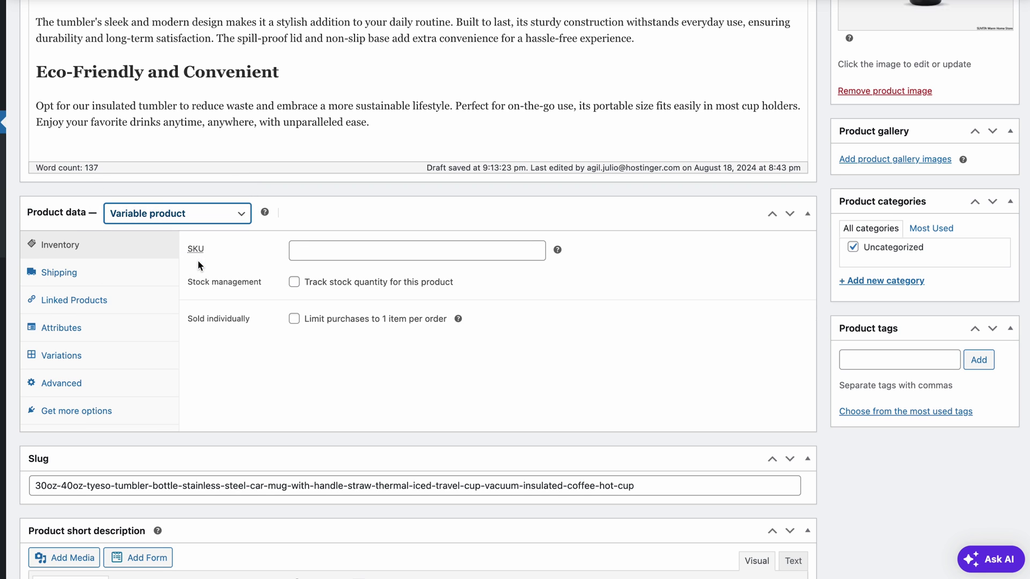
{"action": "left_click", "coordinate": [214, 220]}
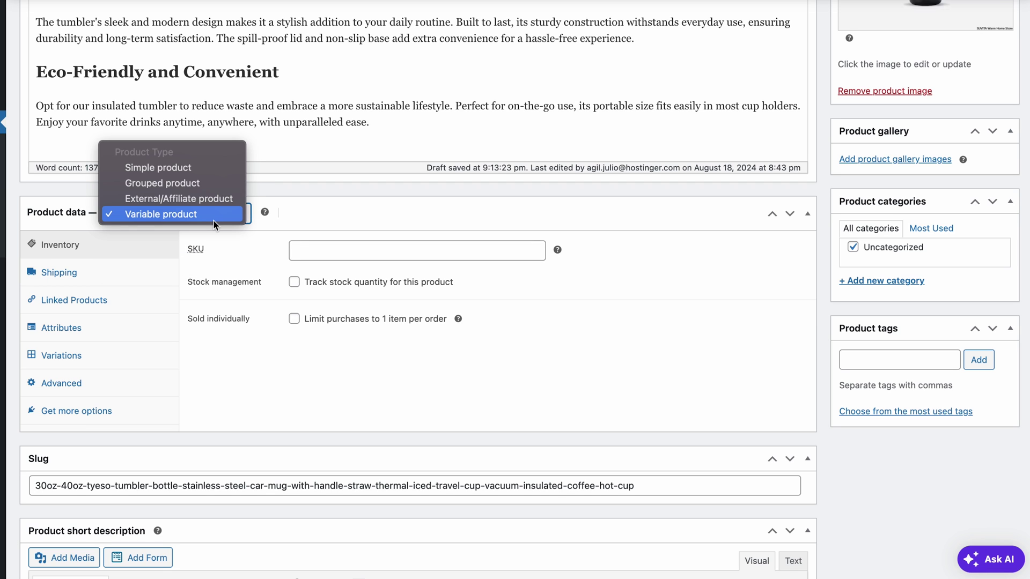
{"action": "left_click", "coordinate": [207, 168]}
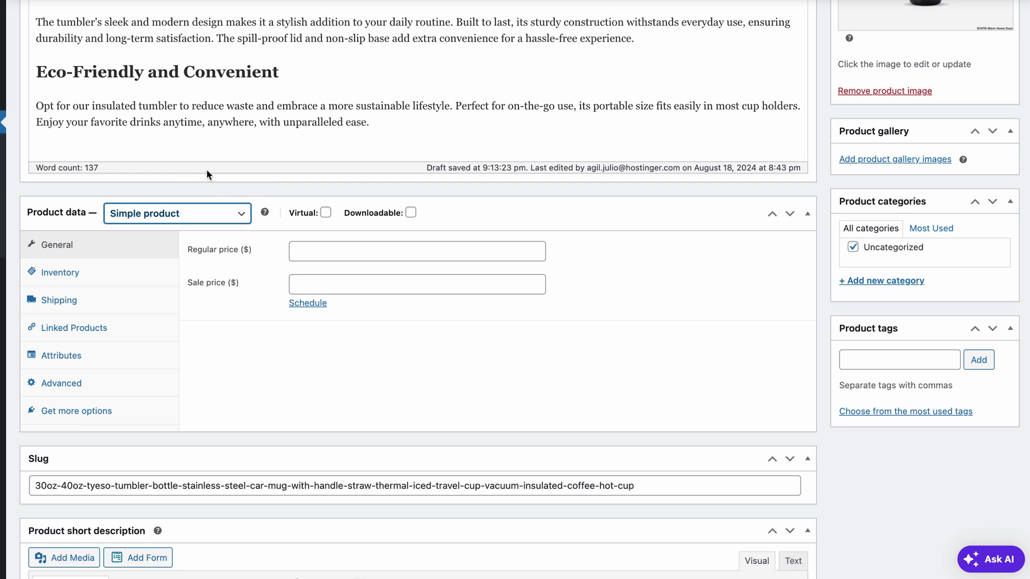
{"action": "left_click", "coordinate": [215, 218]}
{"action": "left_click", "coordinate": [202, 258]}
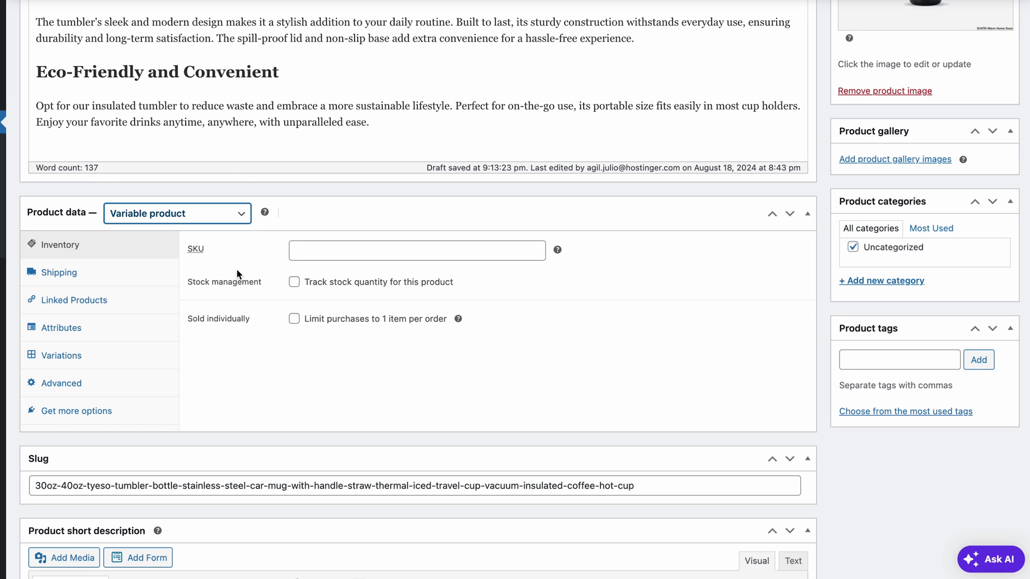
Step: Enable stock tracking with quantity 2 and low stock threshold 2
{"action": "left_click", "coordinate": [294, 283]}
{"action": "left_click", "coordinate": [334, 312]}
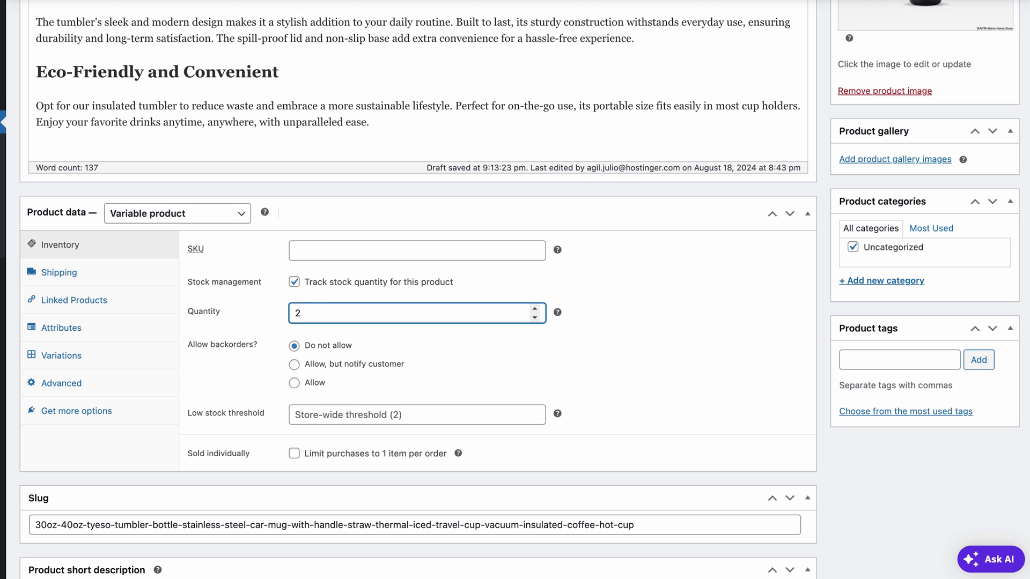
{"action": "left_click", "coordinate": [418, 414]}
{"action": "type", "text": "2"}
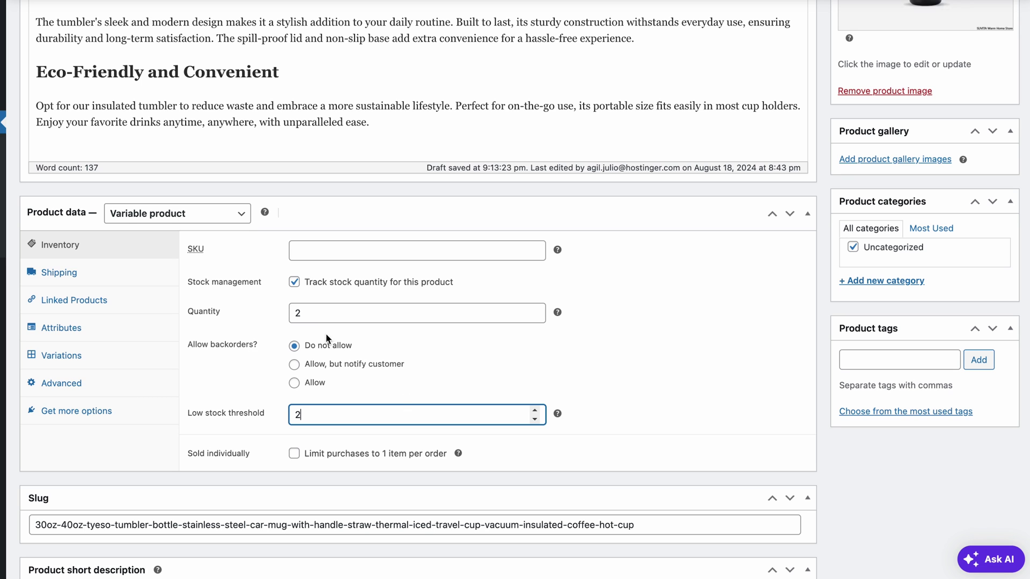
Step: Set the shipping weight to 1.2 oz
{"action": "left_click", "coordinate": [163, 280]}
{"action": "left_click", "coordinate": [324, 257]}
{"action": "type", "text": "1.2"}
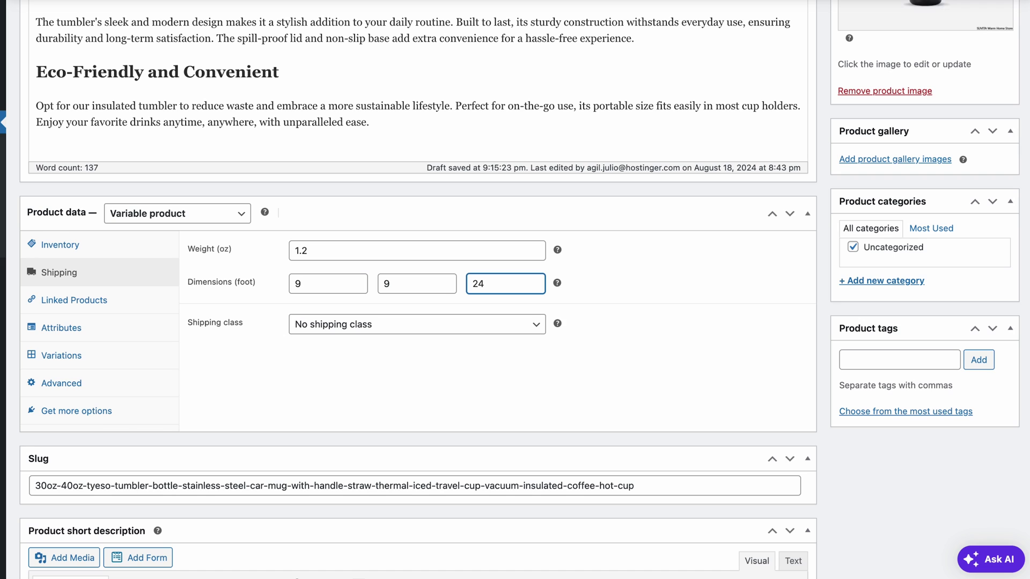
Step: Assign the Heavy shipping class and check the upsell and cross-sell fields under Linked Products
{"action": "left_click", "coordinate": [451, 325]}
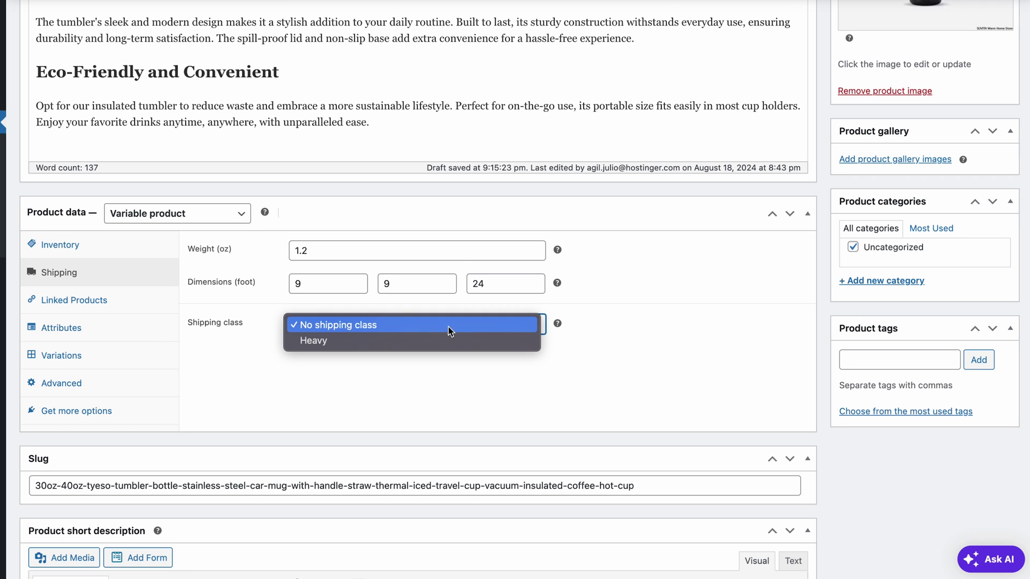
{"action": "left_click", "coordinate": [440, 340]}
{"action": "left_click", "coordinate": [133, 300]}
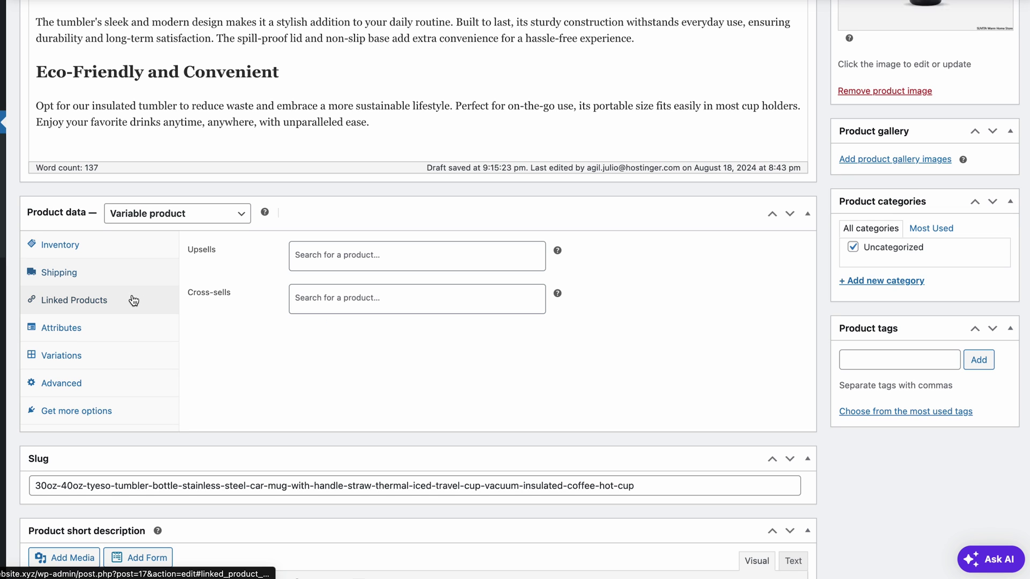
{"action": "left_click", "coordinate": [340, 260]}
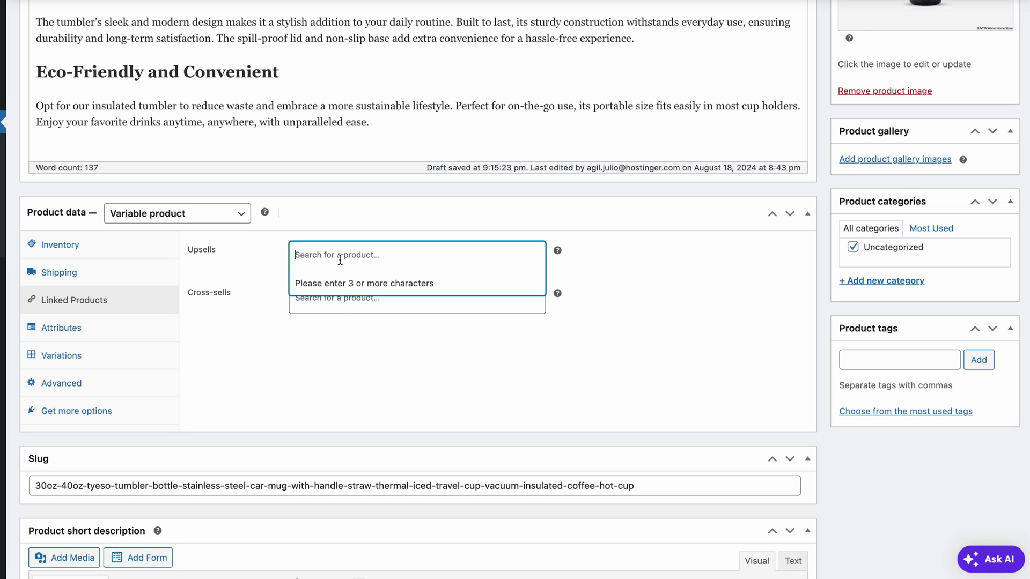
{"action": "left_click", "coordinate": [340, 306]}
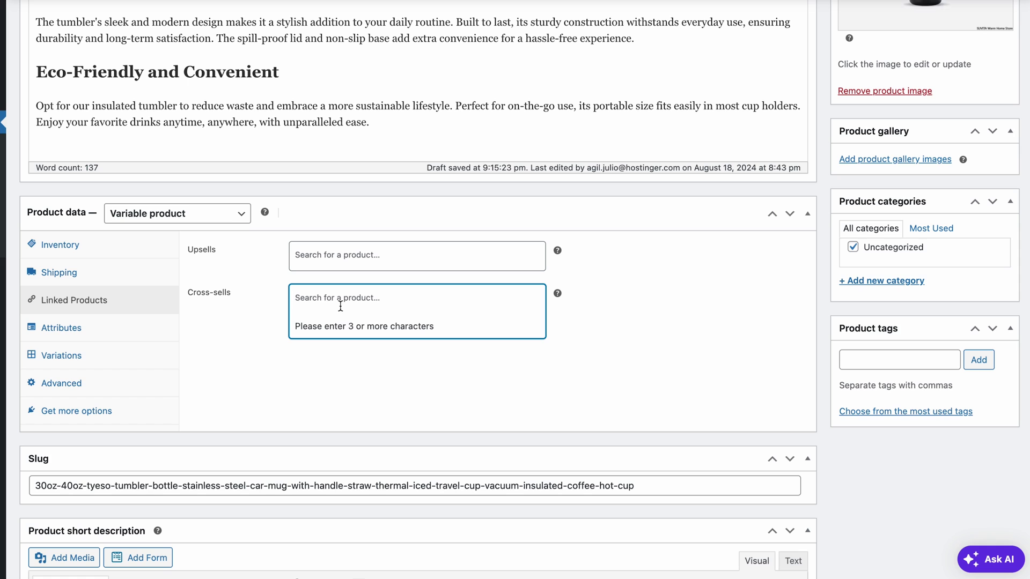
{"action": "left_click", "coordinate": [338, 353]}
{"action": "left_click", "coordinate": [151, 333]}
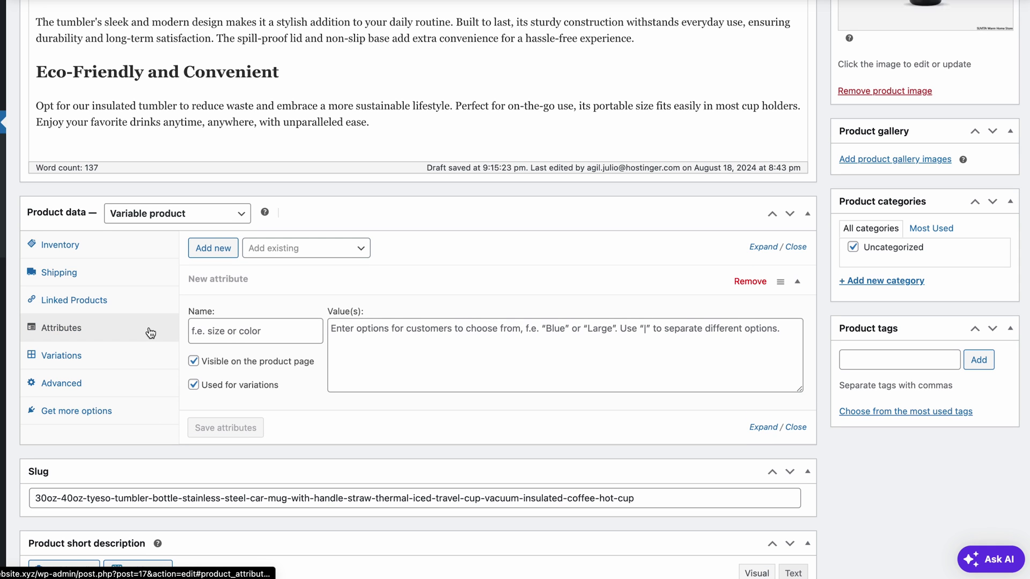
Step: Add a Color attribute with values Red | White | Black | Blue and save it
{"action": "left_click", "coordinate": [244, 333]}
{"action": "type", "text": "Color"}
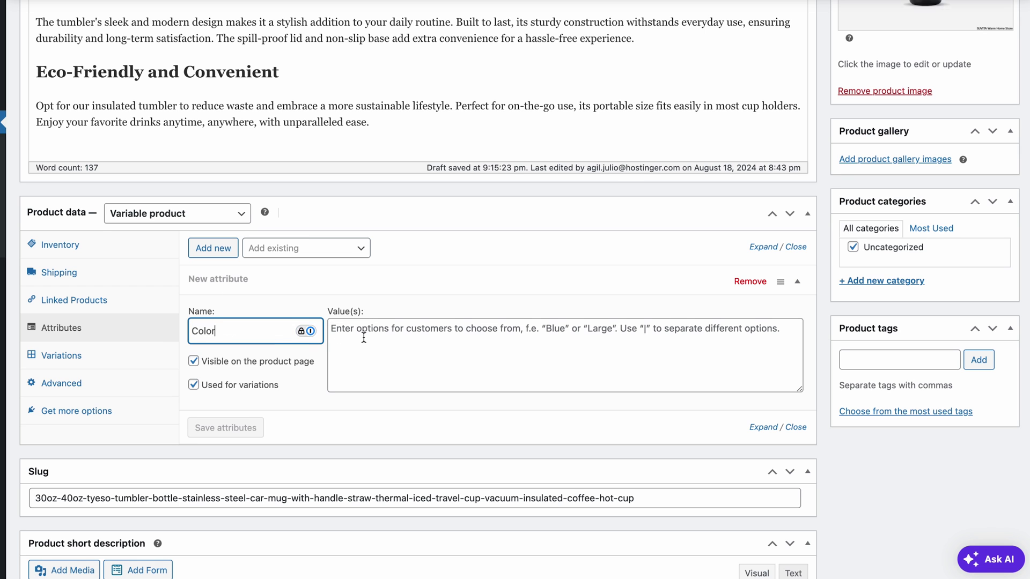
{"action": "left_click", "coordinate": [367, 336]}
{"action": "type", "text": "Red | White | Black | Blue"}
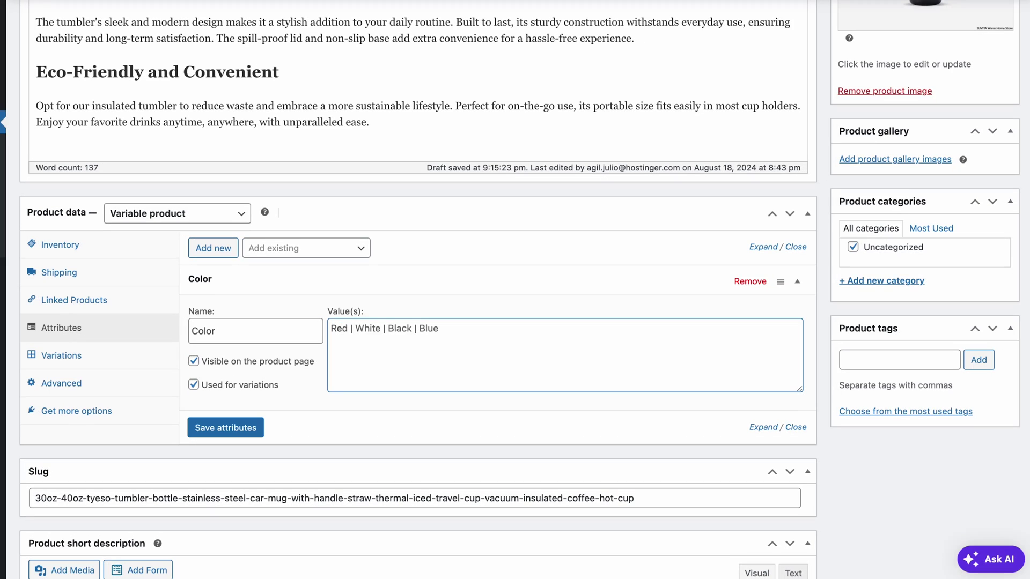
{"action": "left_click", "coordinate": [225, 429]}
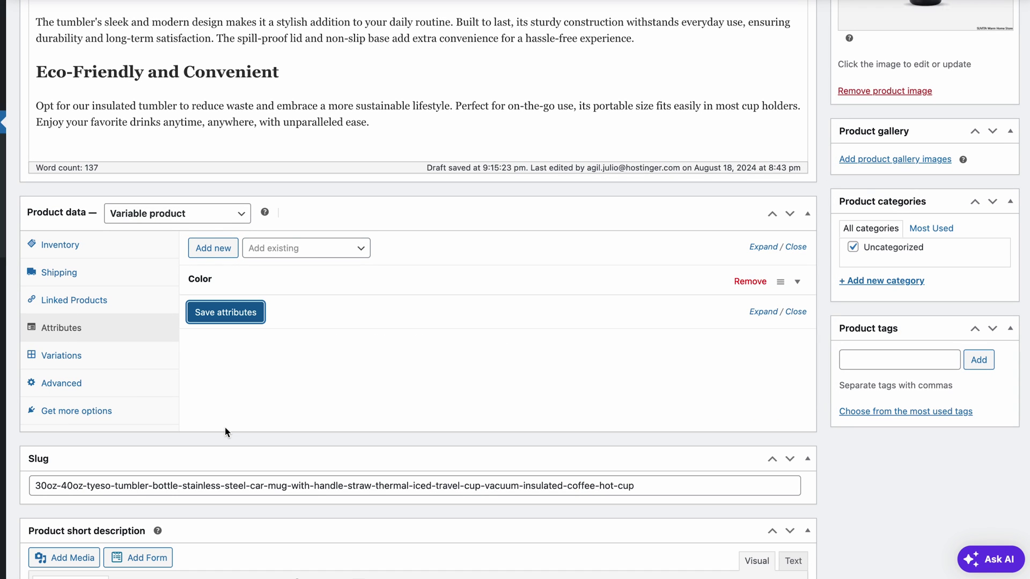
{"action": "scroll", "coordinate": [224, 426], "scroll_direction": "up", "scroll_amount": 5}
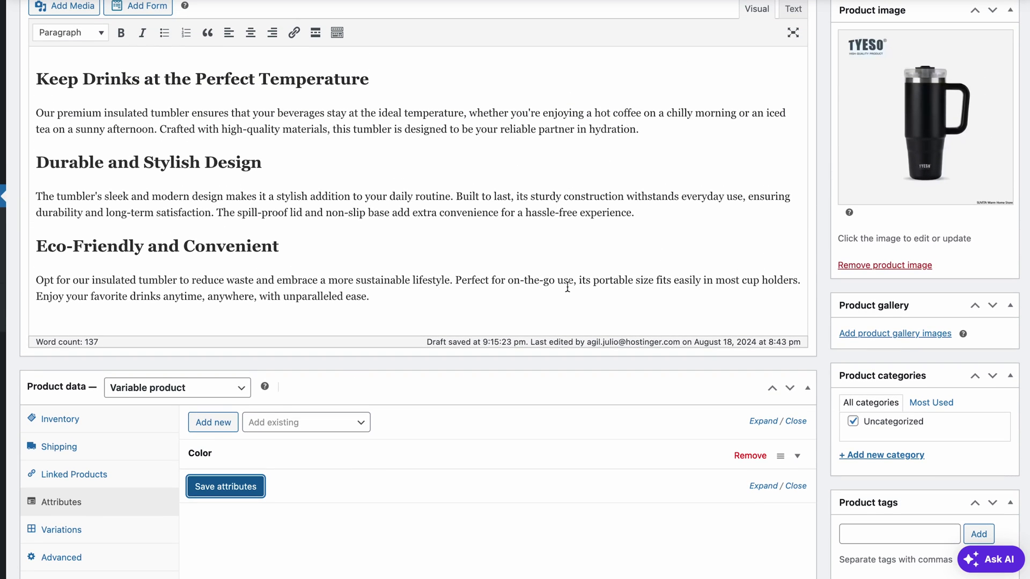
Step: Set the tumbler photo from the Media Library as product image and update the product
{"action": "left_click", "coordinate": [915, 141]}
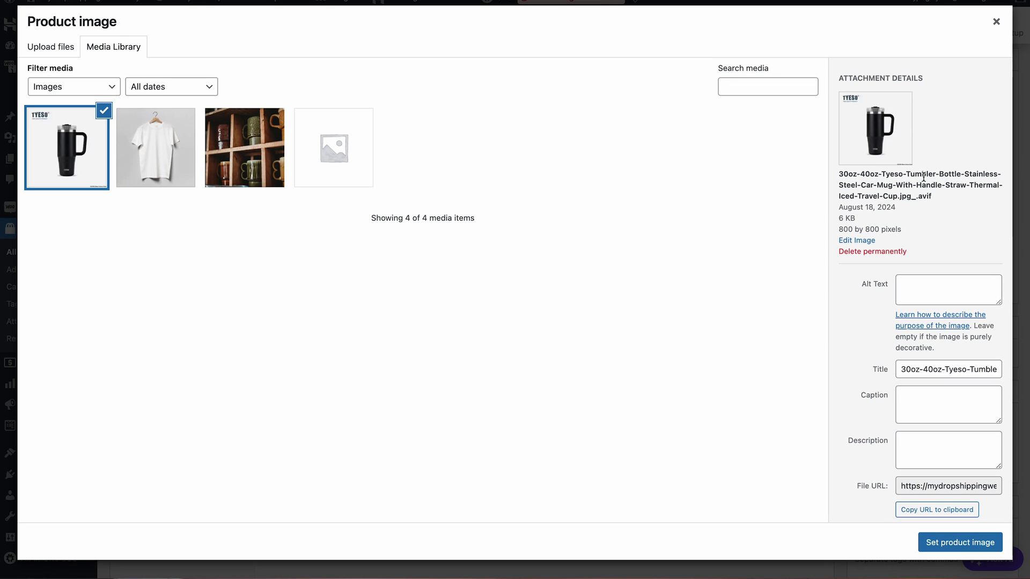
{"action": "left_click", "coordinate": [960, 542]}
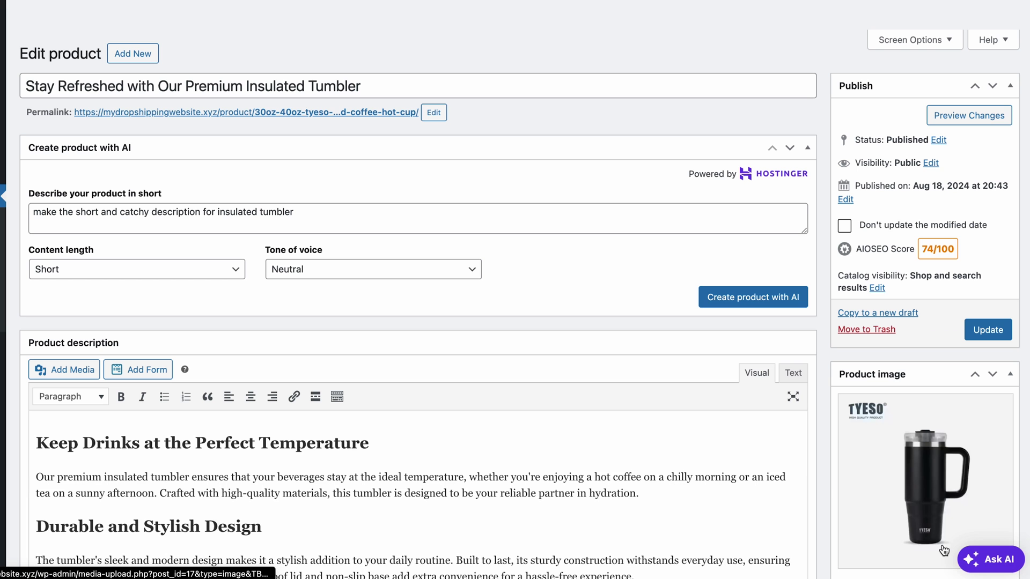
{"action": "left_click", "coordinate": [988, 330]}
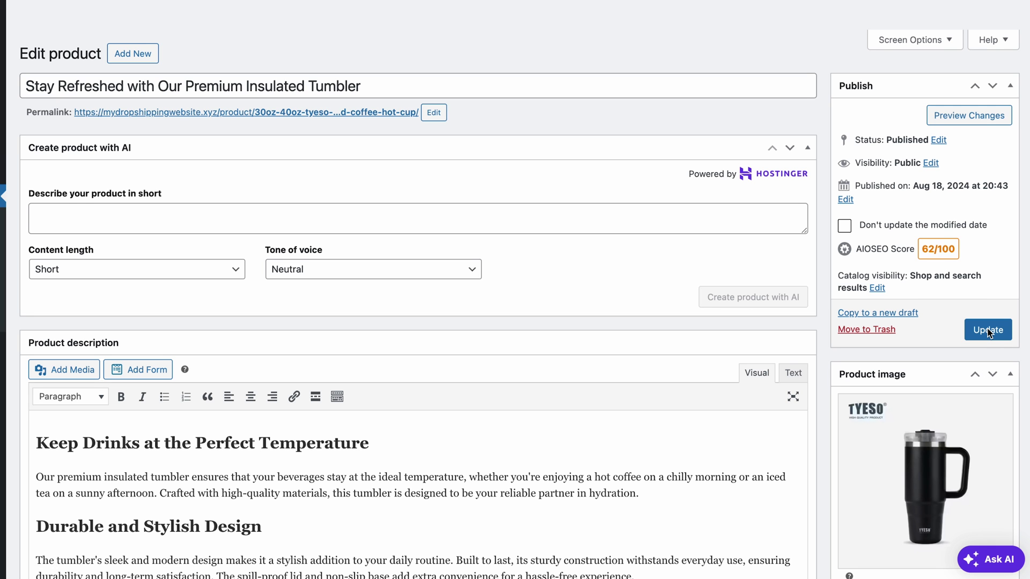
{"action": "left_click", "coordinate": [967, 118]}
{"action": "scroll", "coordinate": [972, 158], "scroll_direction": "down", "scroll_amount": 2}
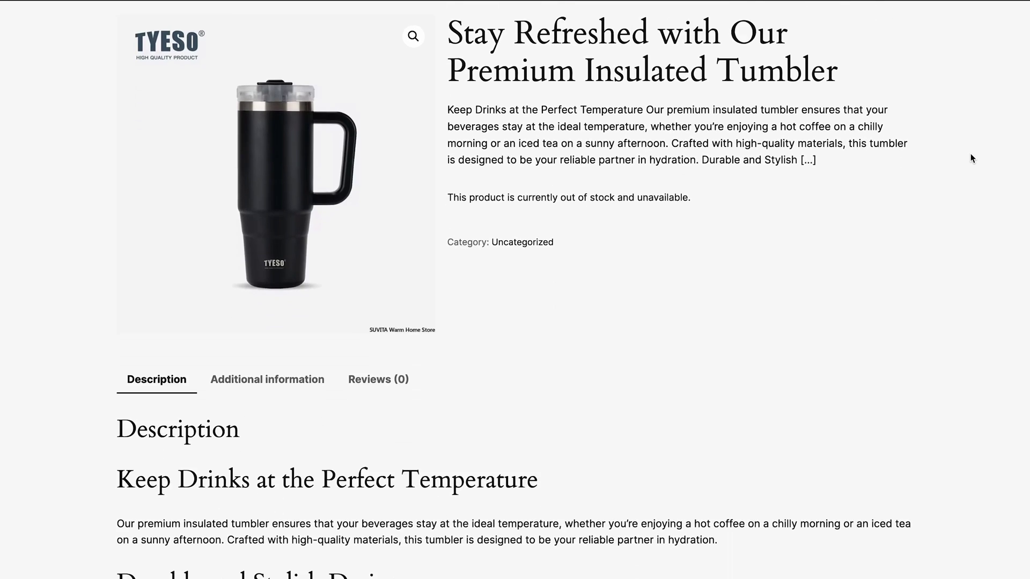
{"action": "scroll", "coordinate": [972, 158], "scroll_direction": "down", "scroll_amount": 4}
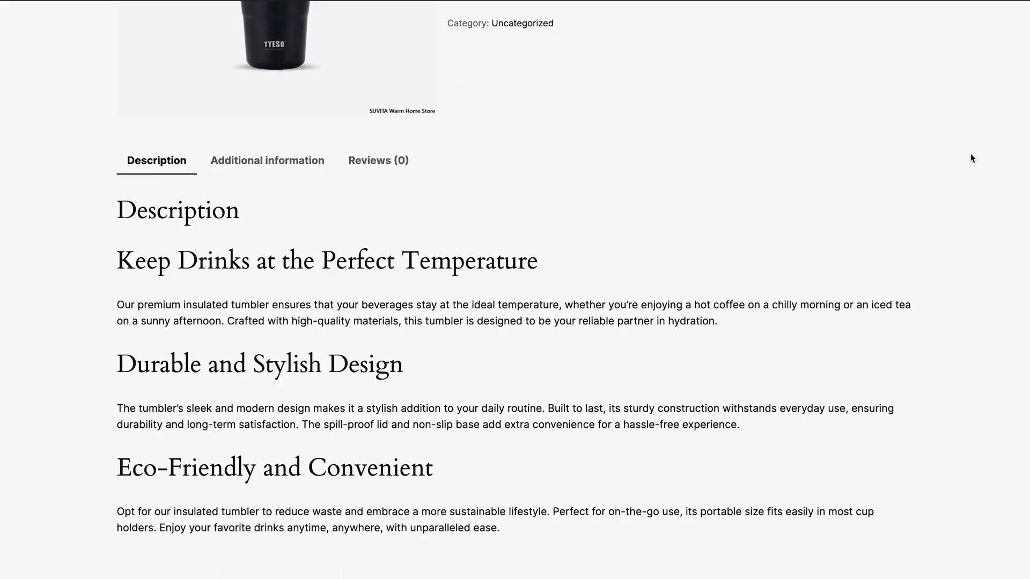
{"action": "scroll", "coordinate": [970, 153], "scroll_direction": "down", "scroll_amount": 2}
{"action": "scroll", "coordinate": [971, 153], "scroll_direction": "up", "scroll_amount": 7}
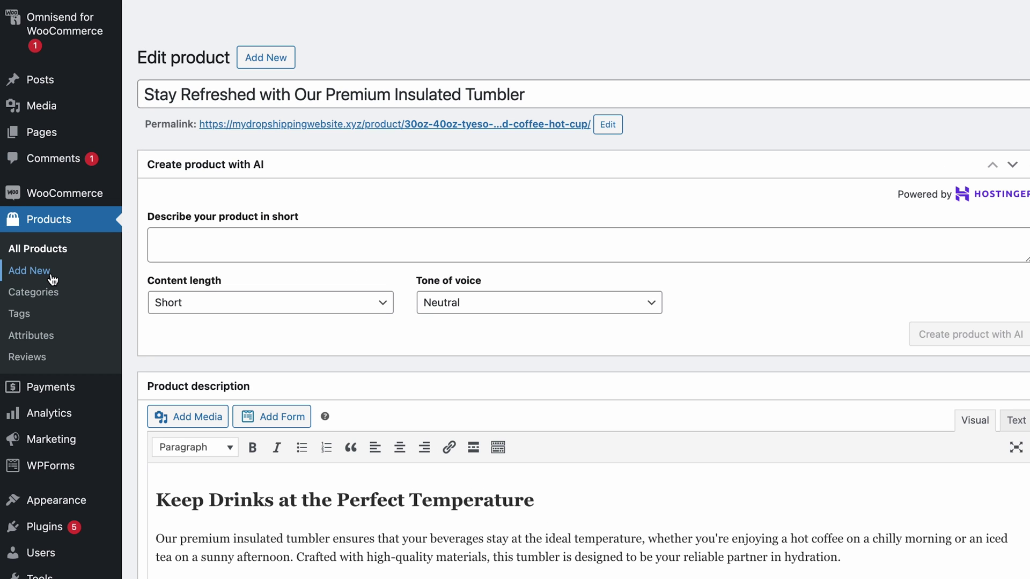
Step: Start a new blank product, then visit the live site's Insulated Mugs FAQ page
{"action": "left_click", "coordinate": [51, 275]}
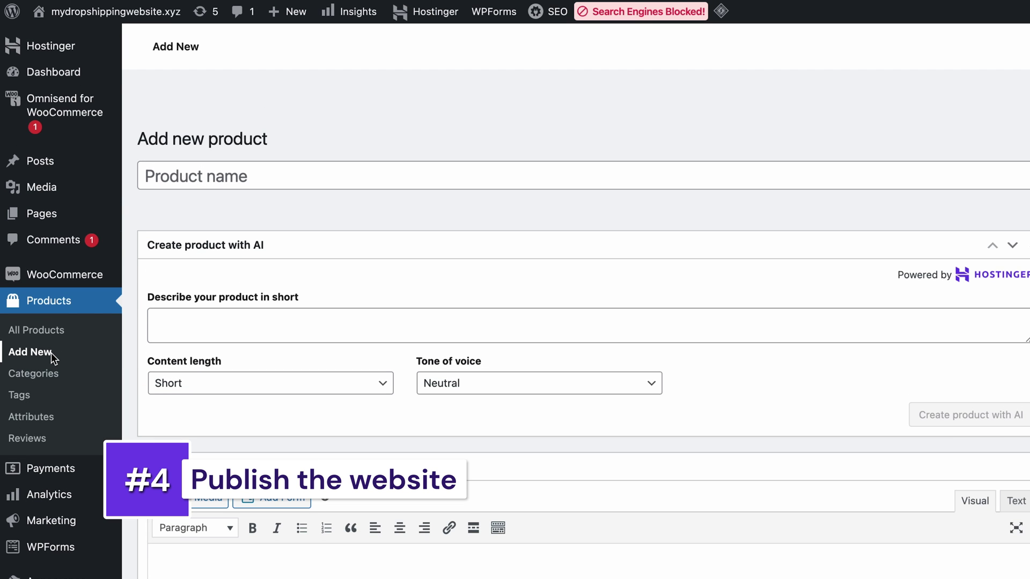
{"action": "mouse_move", "coordinate": [146, 21]}
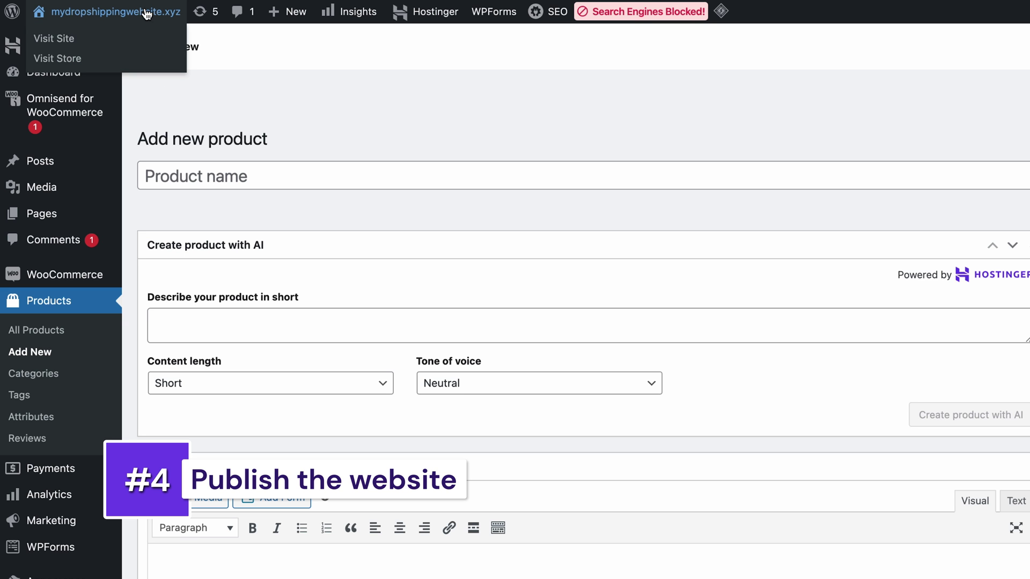
{"action": "left_click", "coordinate": [68, 42]}
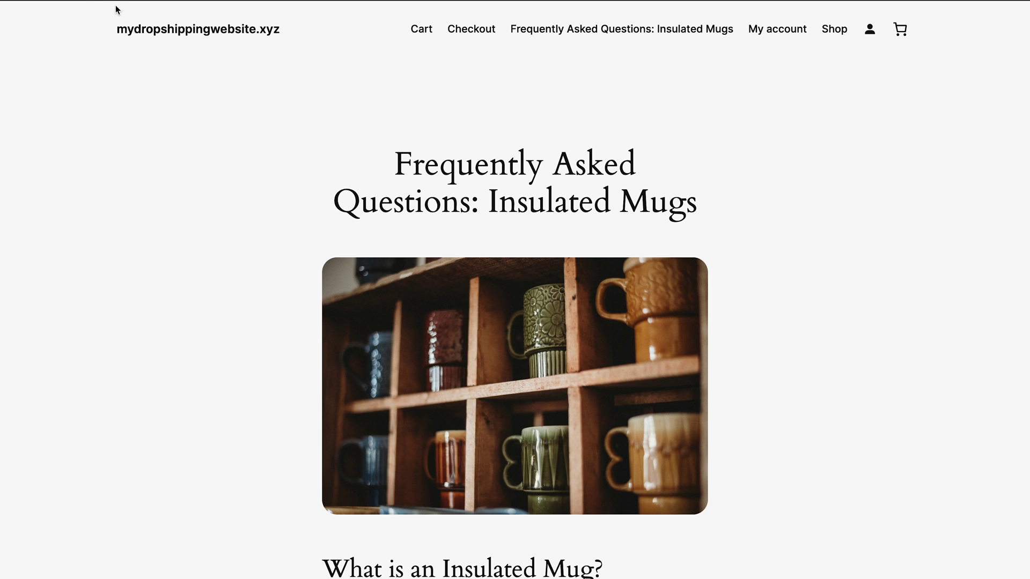
{"action": "scroll", "coordinate": [95, 76], "scroll_direction": "down", "scroll_amount": 9}
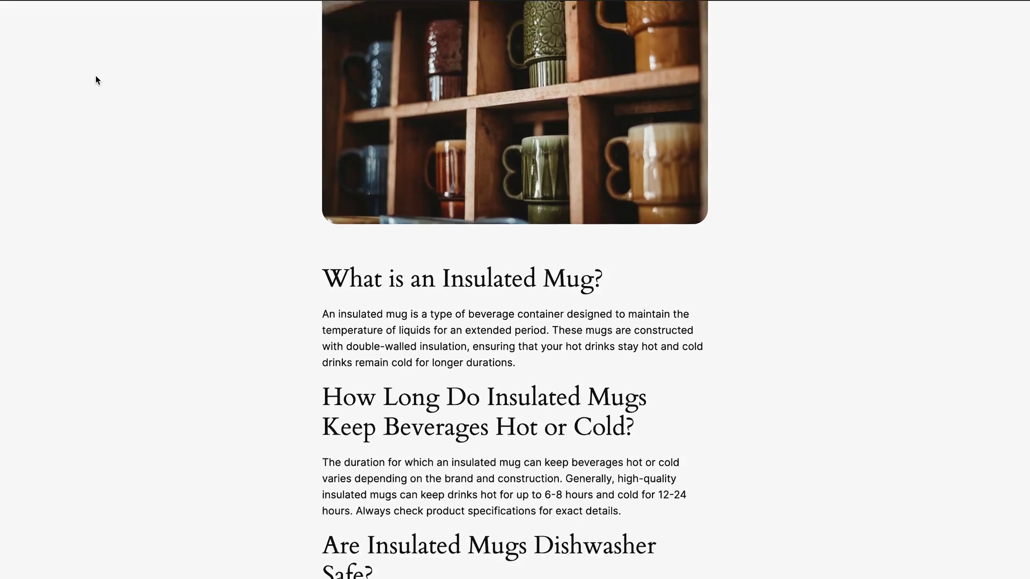
{"action": "scroll", "coordinate": [97, 80], "scroll_direction": "down", "scroll_amount": 13}
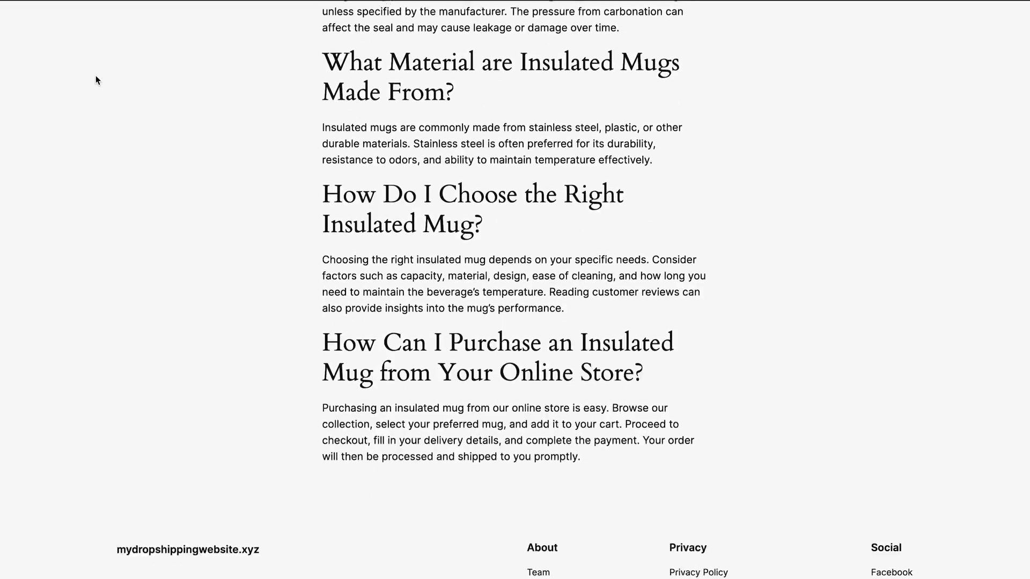
{"action": "scroll", "coordinate": [96, 80], "scroll_direction": "up", "scroll_amount": 20}
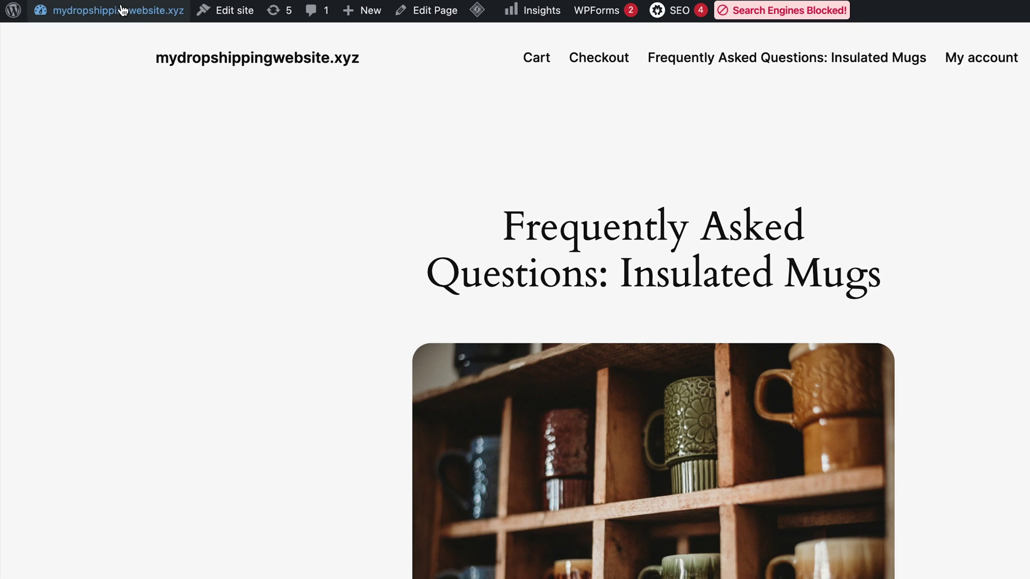
{"action": "mouse_move", "coordinate": [59, 0]}
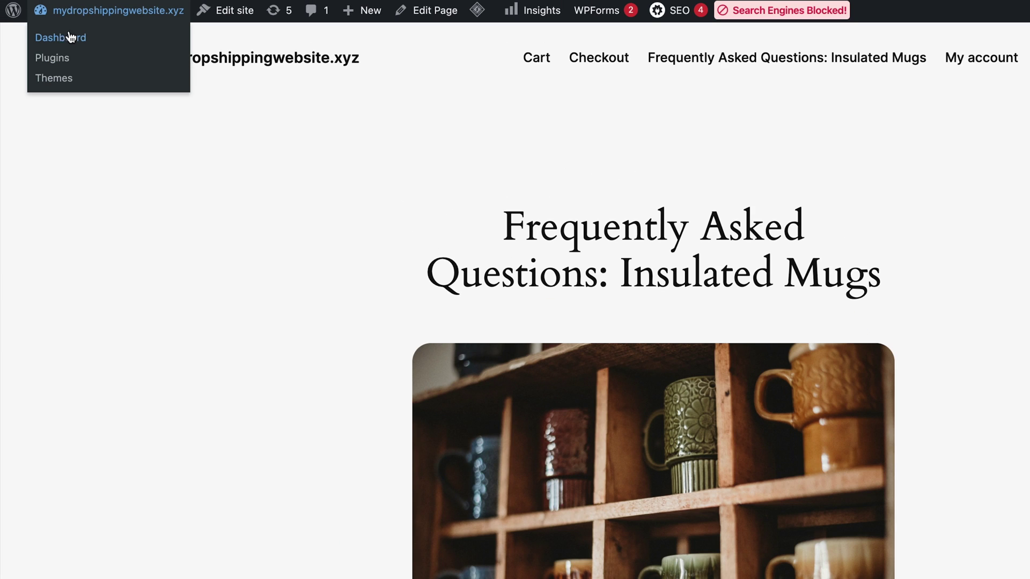
Step: Review the Hostinger onboarding tasks: Upload an image, Edit site title, Add a new page
{"action": "left_click", "coordinate": [60, 39]}
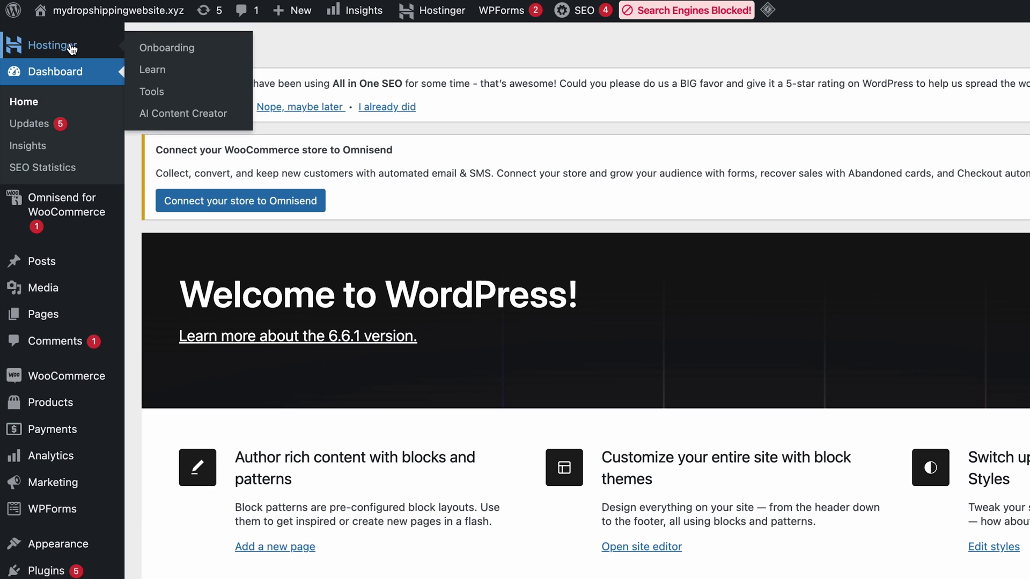
{"action": "left_click", "coordinate": [72, 49]}
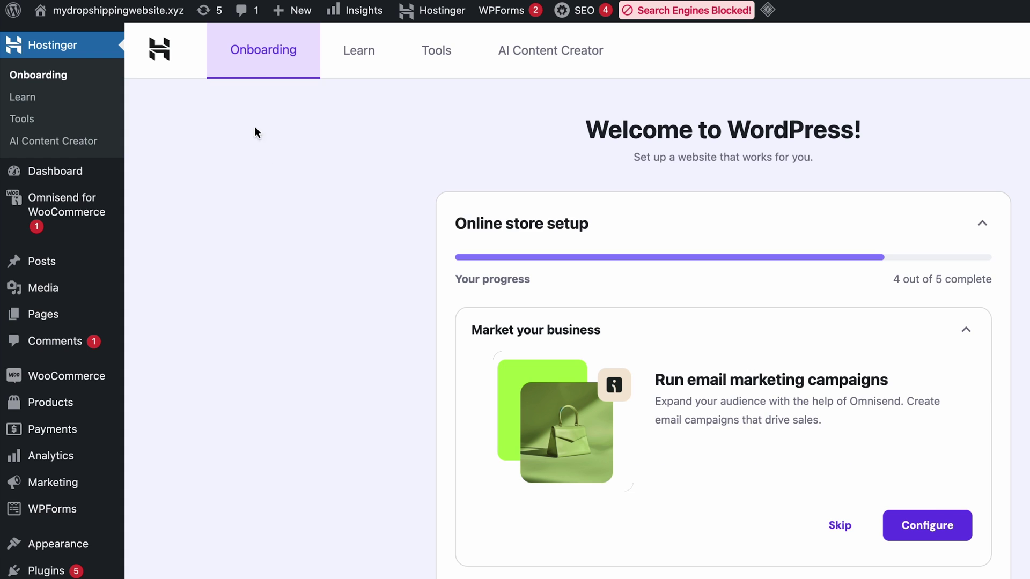
{"action": "scroll", "coordinate": [317, 236], "scroll_direction": "down", "scroll_amount": 8}
{"action": "scroll", "coordinate": [98, 153], "scroll_direction": "down", "scroll_amount": 5}
{"action": "left_click", "coordinate": [318, 369]}
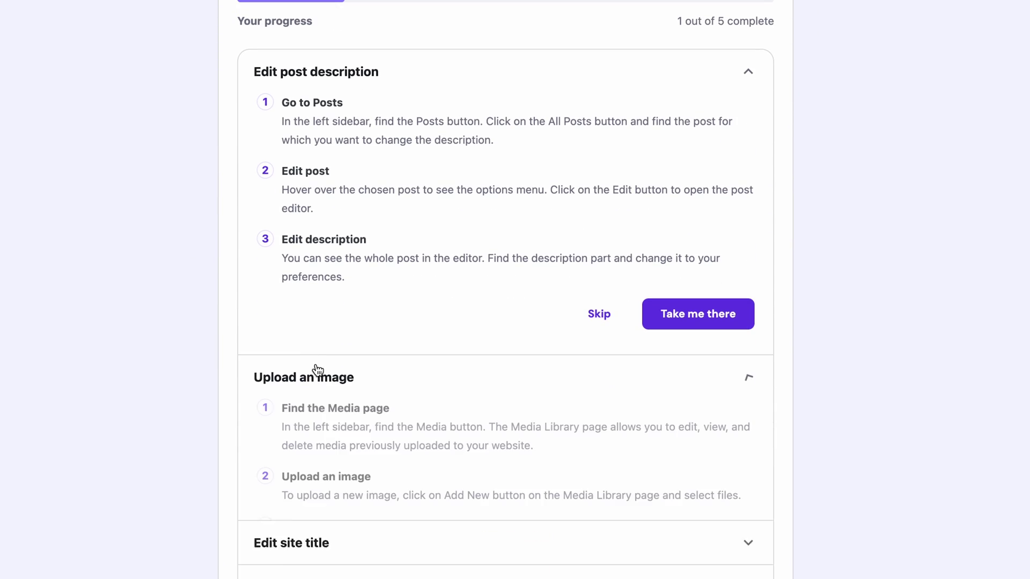
{"action": "scroll", "coordinate": [317, 368], "scroll_direction": "down", "scroll_amount": 4}
{"action": "left_click", "coordinate": [324, 422]}
{"action": "scroll", "coordinate": [326, 426], "scroll_direction": "down", "scroll_amount": 1}
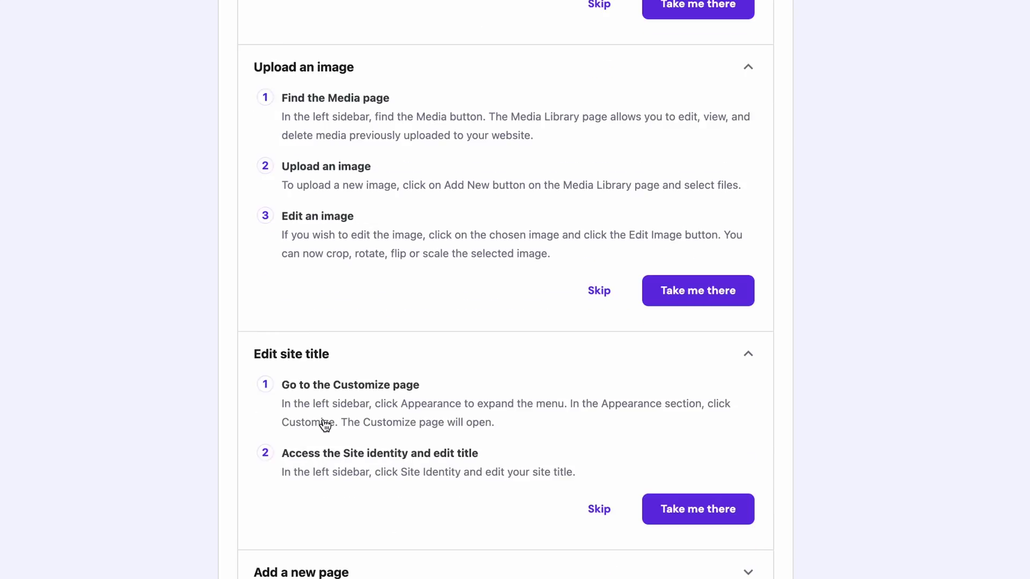
{"action": "scroll", "coordinate": [325, 426], "scroll_direction": "down", "scroll_amount": 2}
{"action": "left_click", "coordinate": [324, 465]}
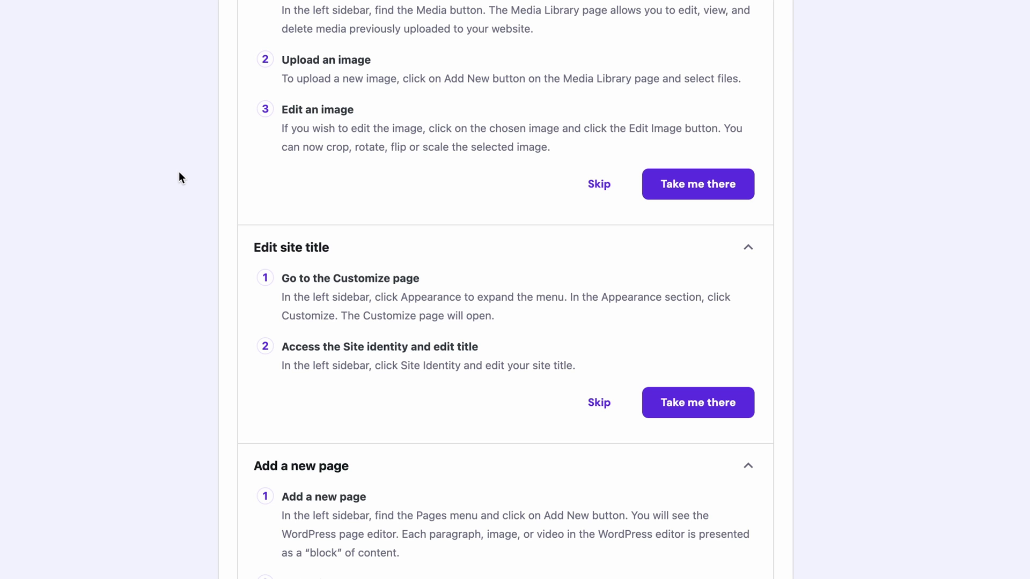
Step: Untick 'Discourage search engines from indexing this site' in Reading settings
{"action": "scroll", "coordinate": [179, 177], "scroll_direction": "up", "scroll_amount": 10}
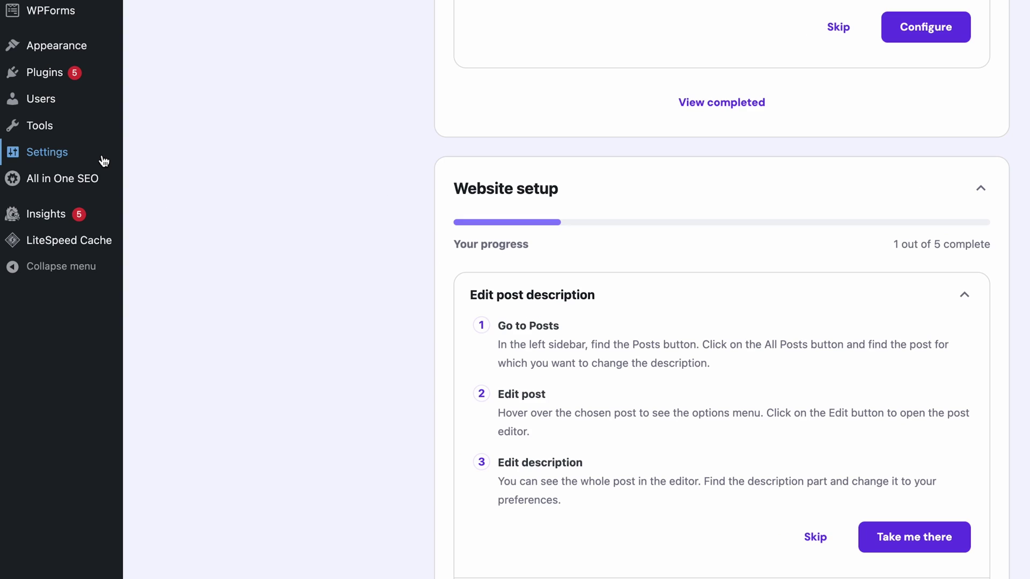
{"action": "mouse_move", "coordinate": [102, 159]}
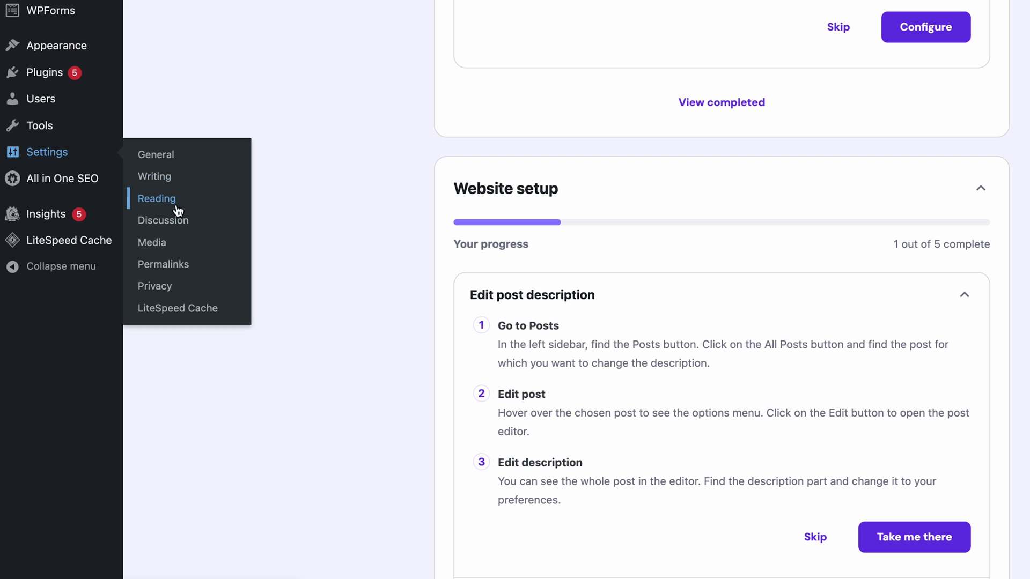
{"action": "left_click", "coordinate": [157, 199]}
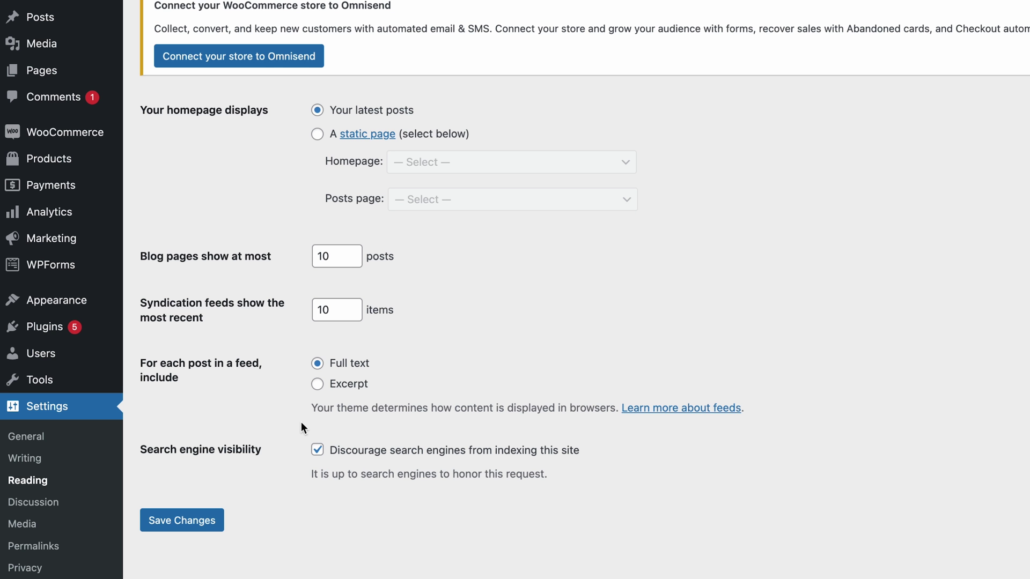
{"action": "left_click", "coordinate": [317, 451]}
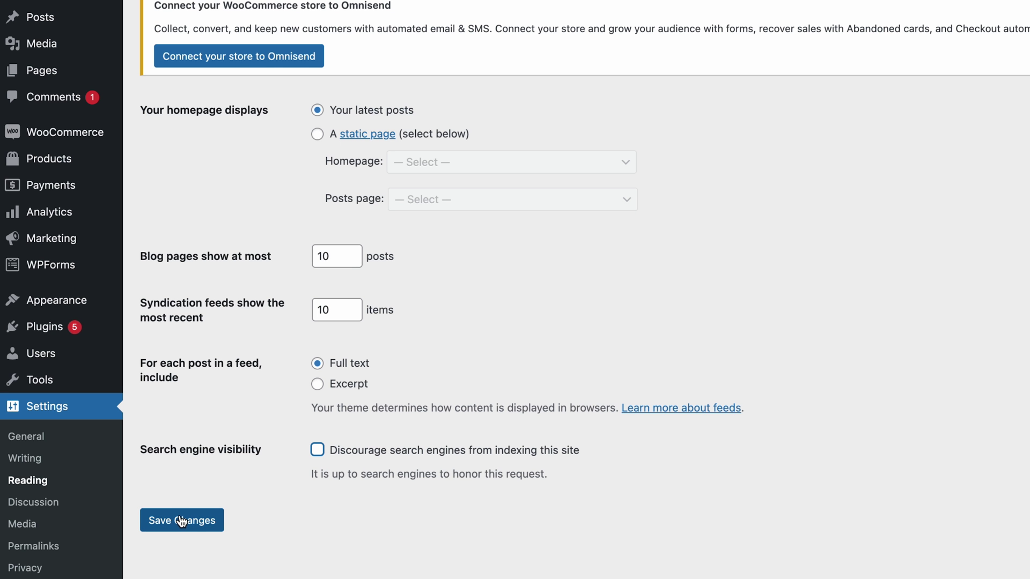